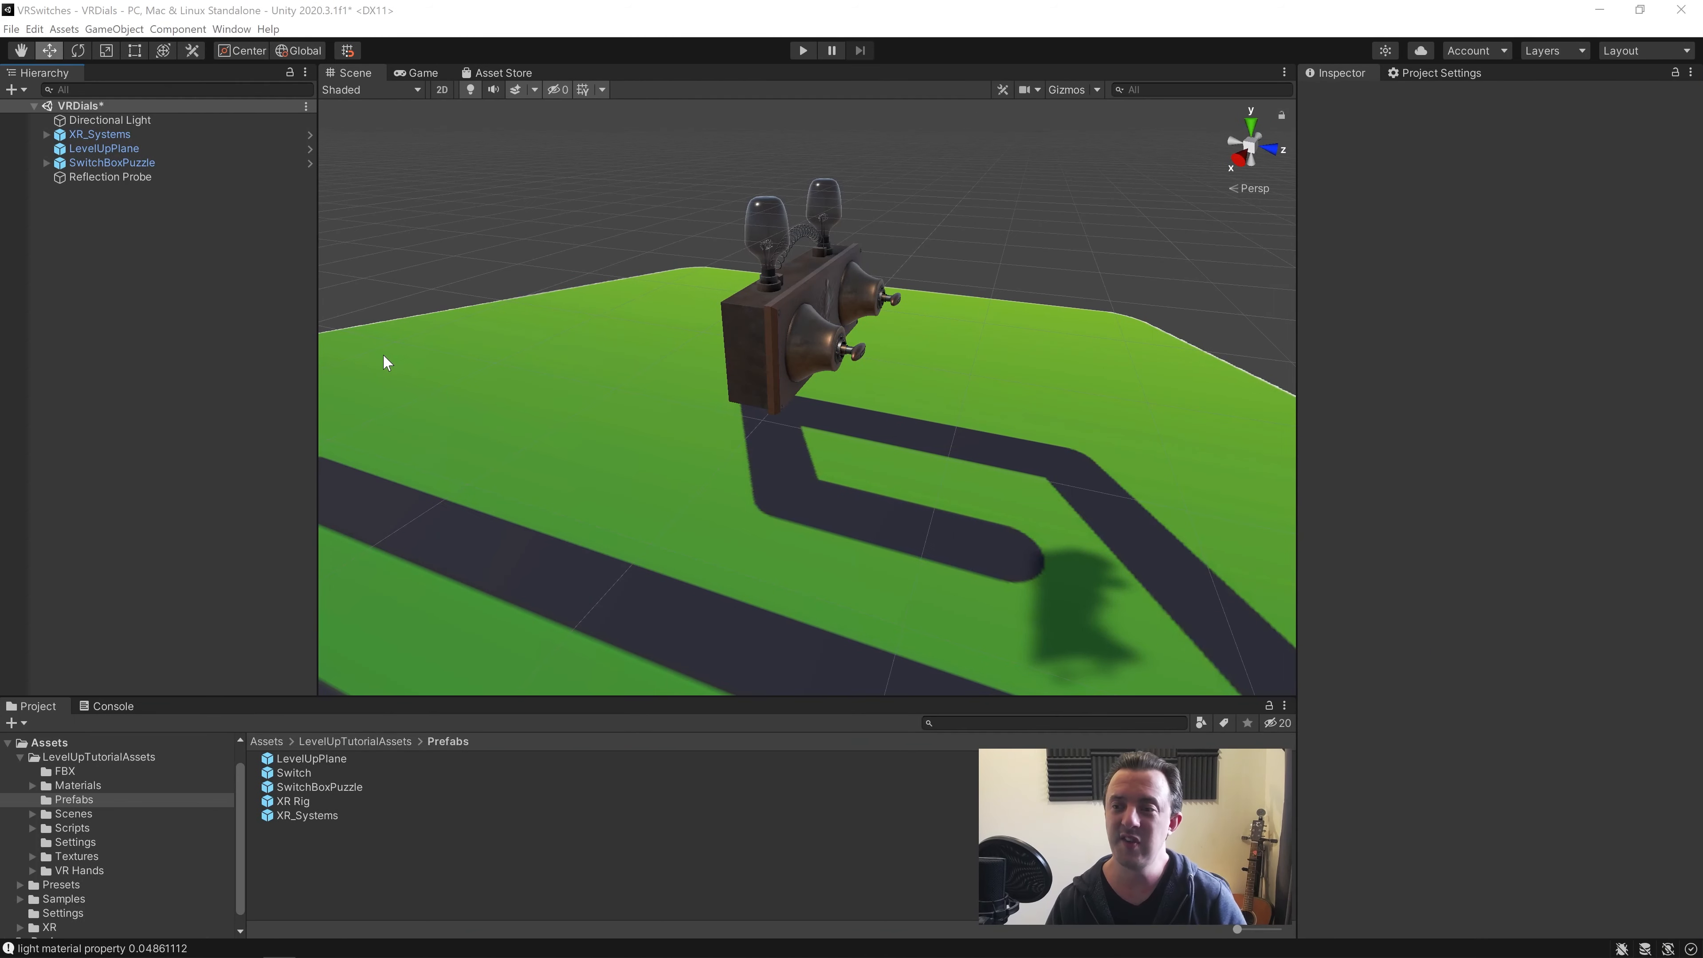
Change the Directional Light's color to white
{"action": "right_click_drag", "start_coordinate": [773, 353], "coordinate": [641, 334]}
{"action": "key", "text": "d"}
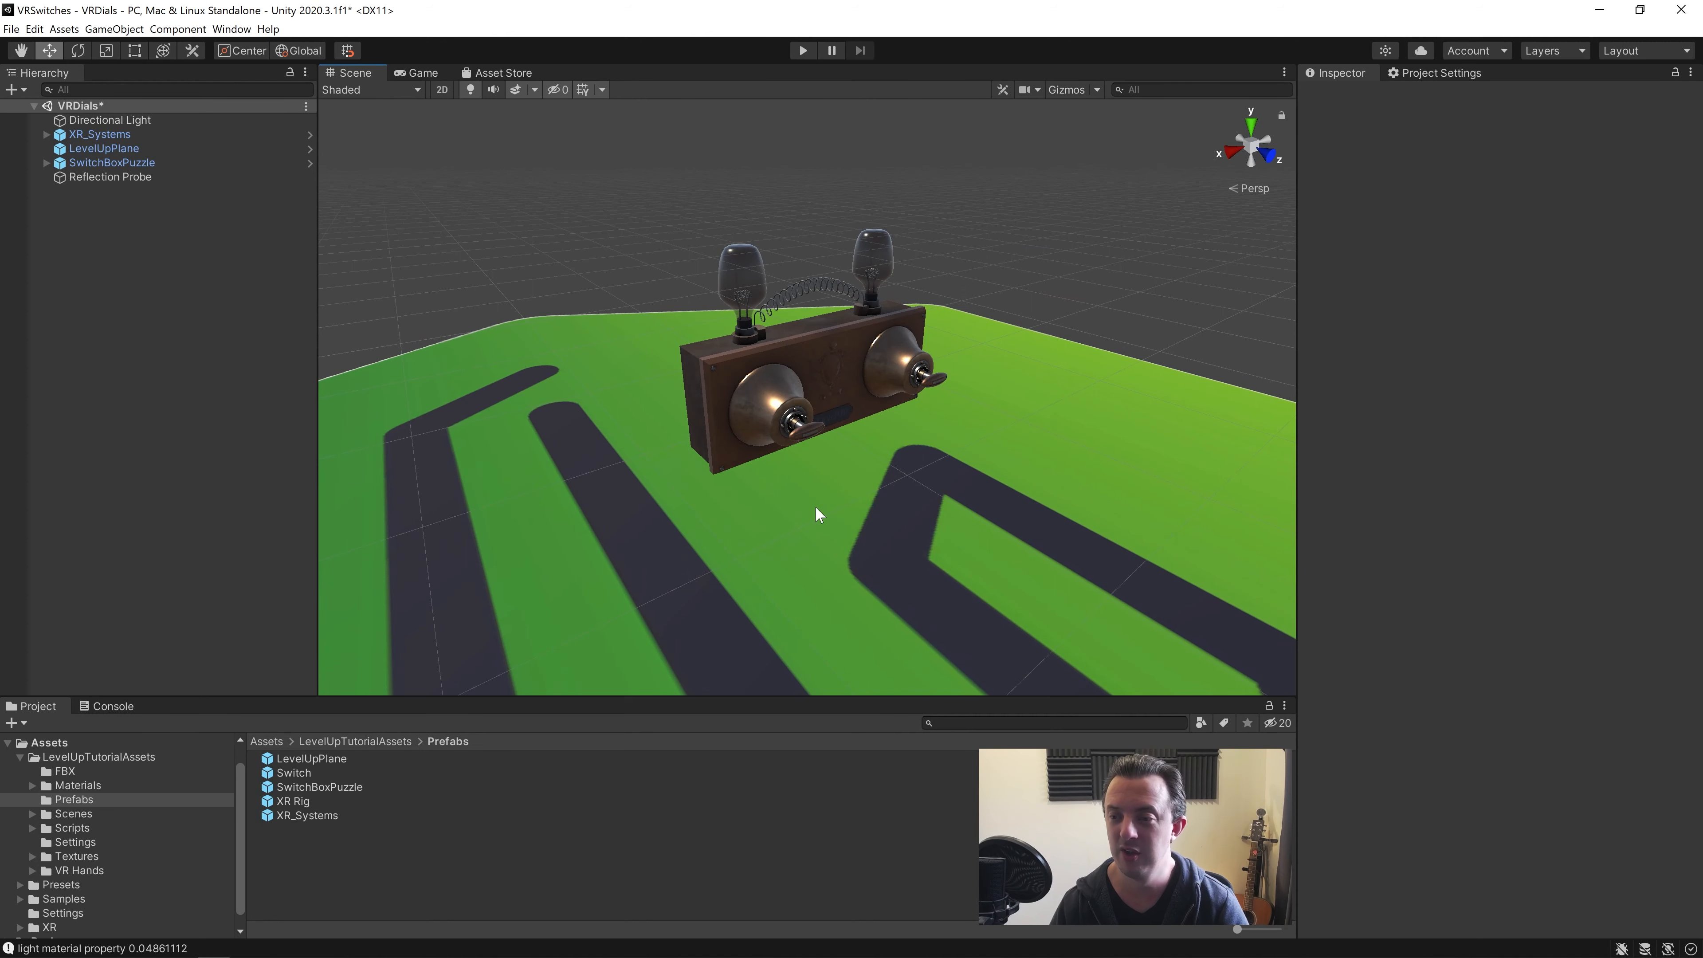
{"action": "left_click", "coordinate": [135, 121]}
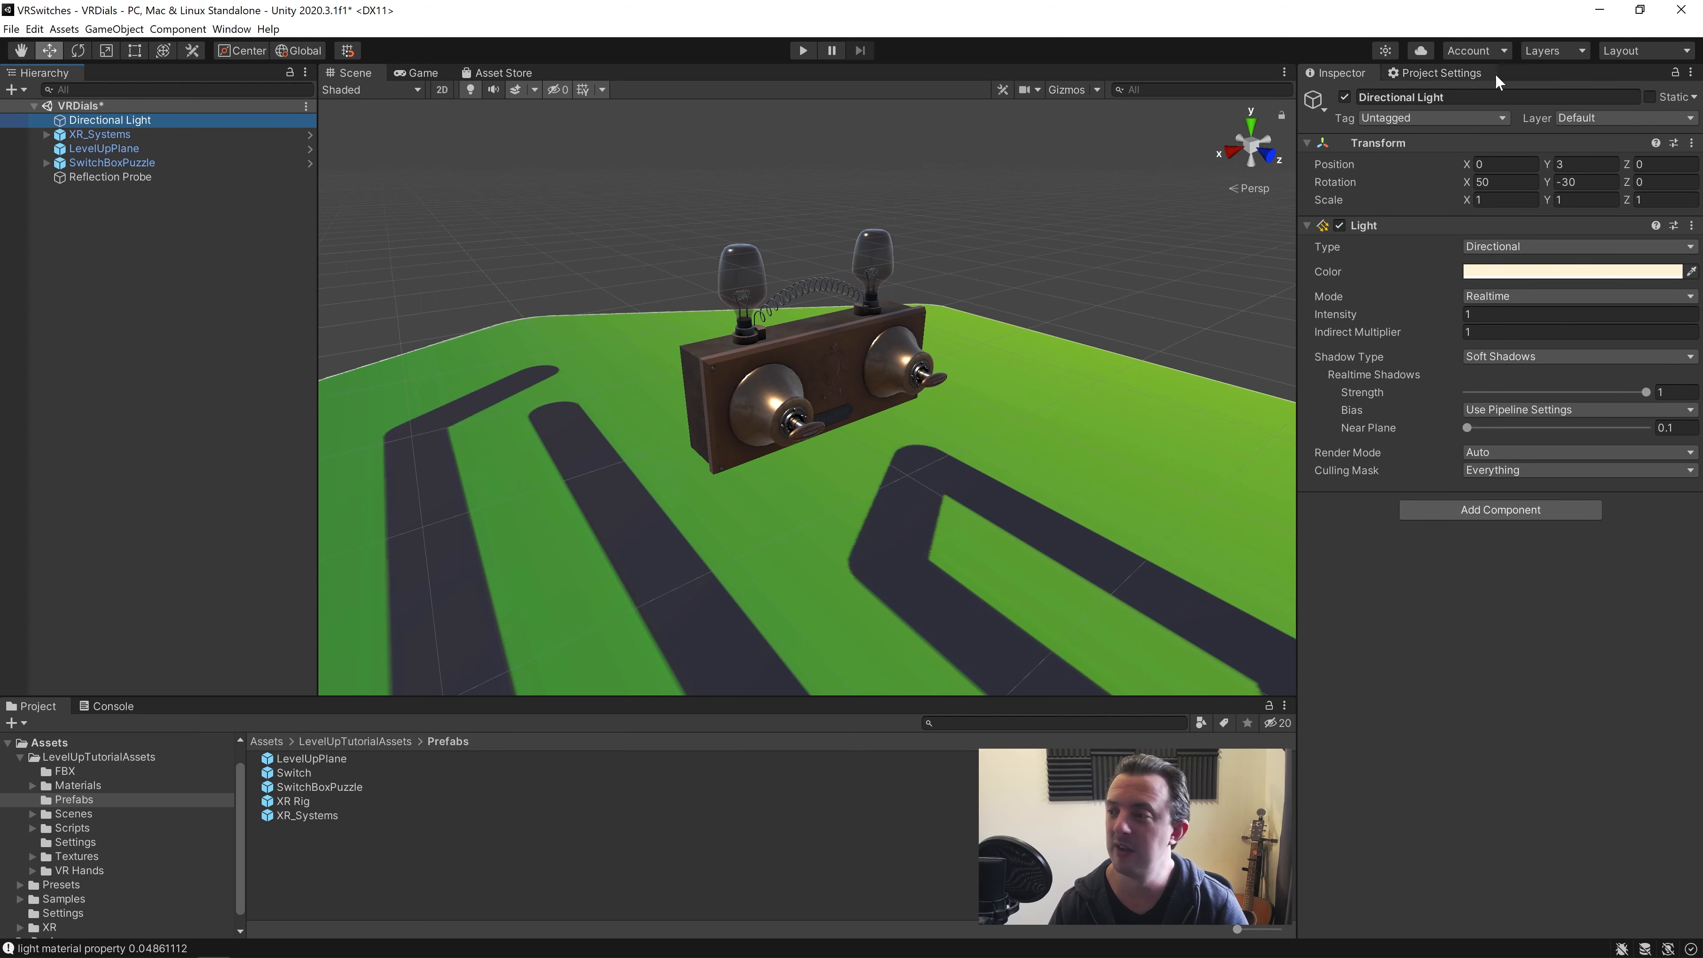
{"action": "left_click", "coordinate": [1471, 274]}
{"action": "left_click", "coordinate": [1543, 364]}
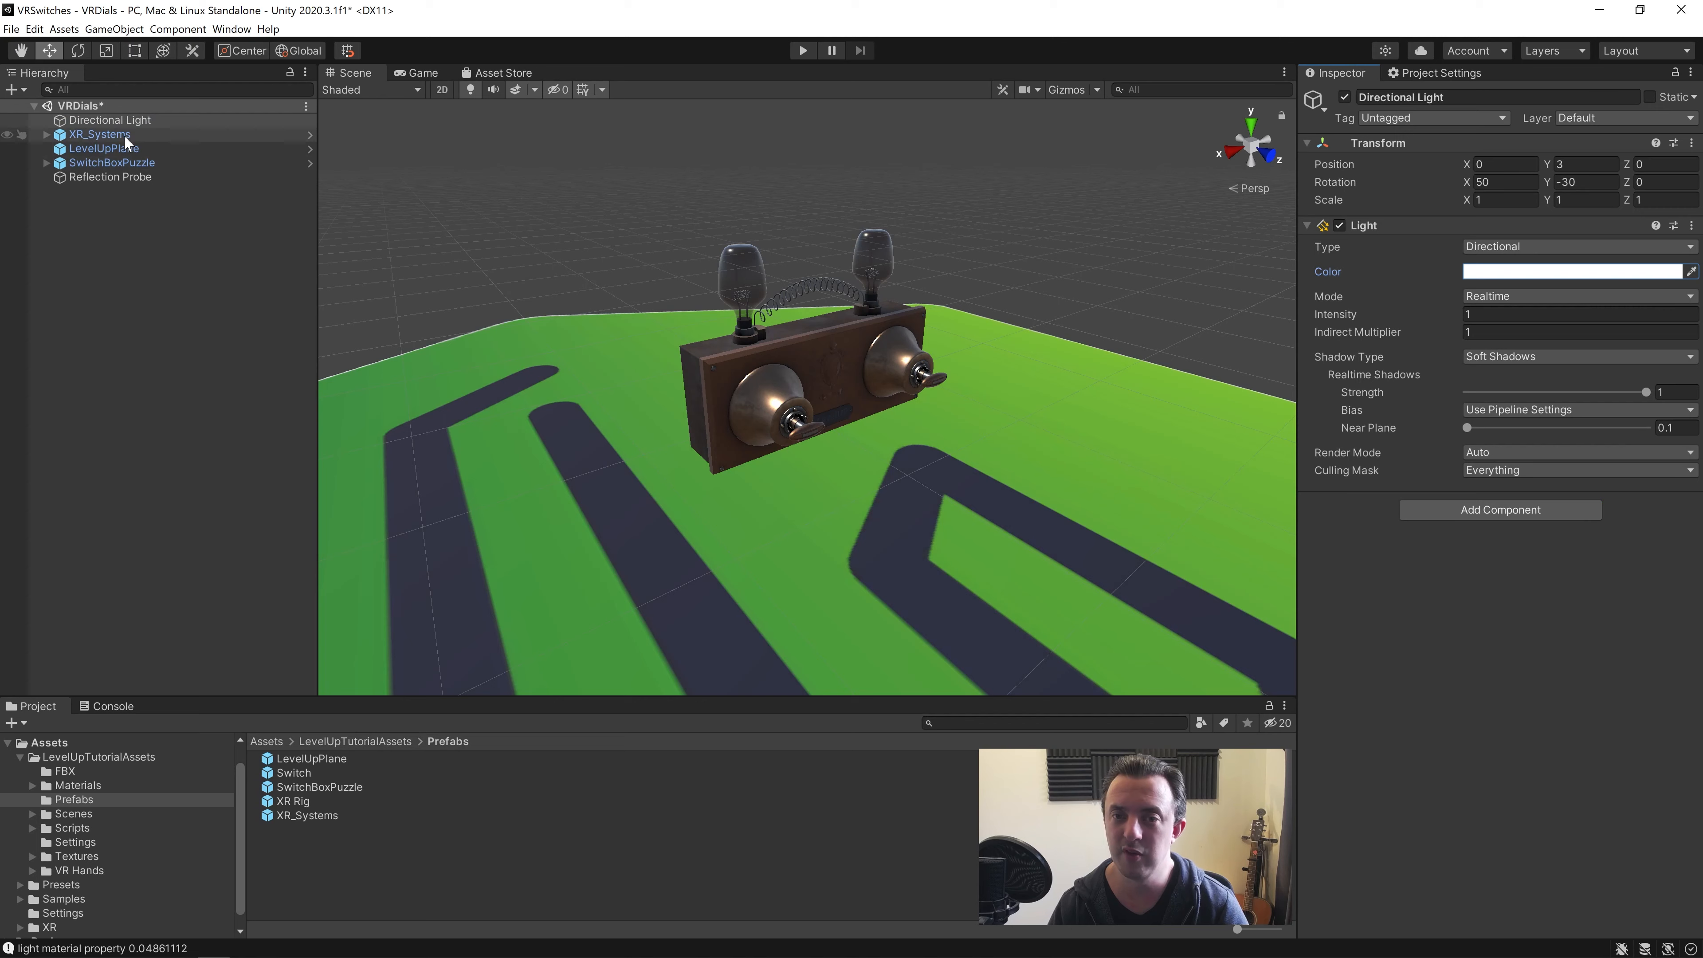
Review the components of XR Interaction Manager, Locomotion System and XR Rig inside XR_Systems
{"action": "left_click", "coordinate": [124, 134]}
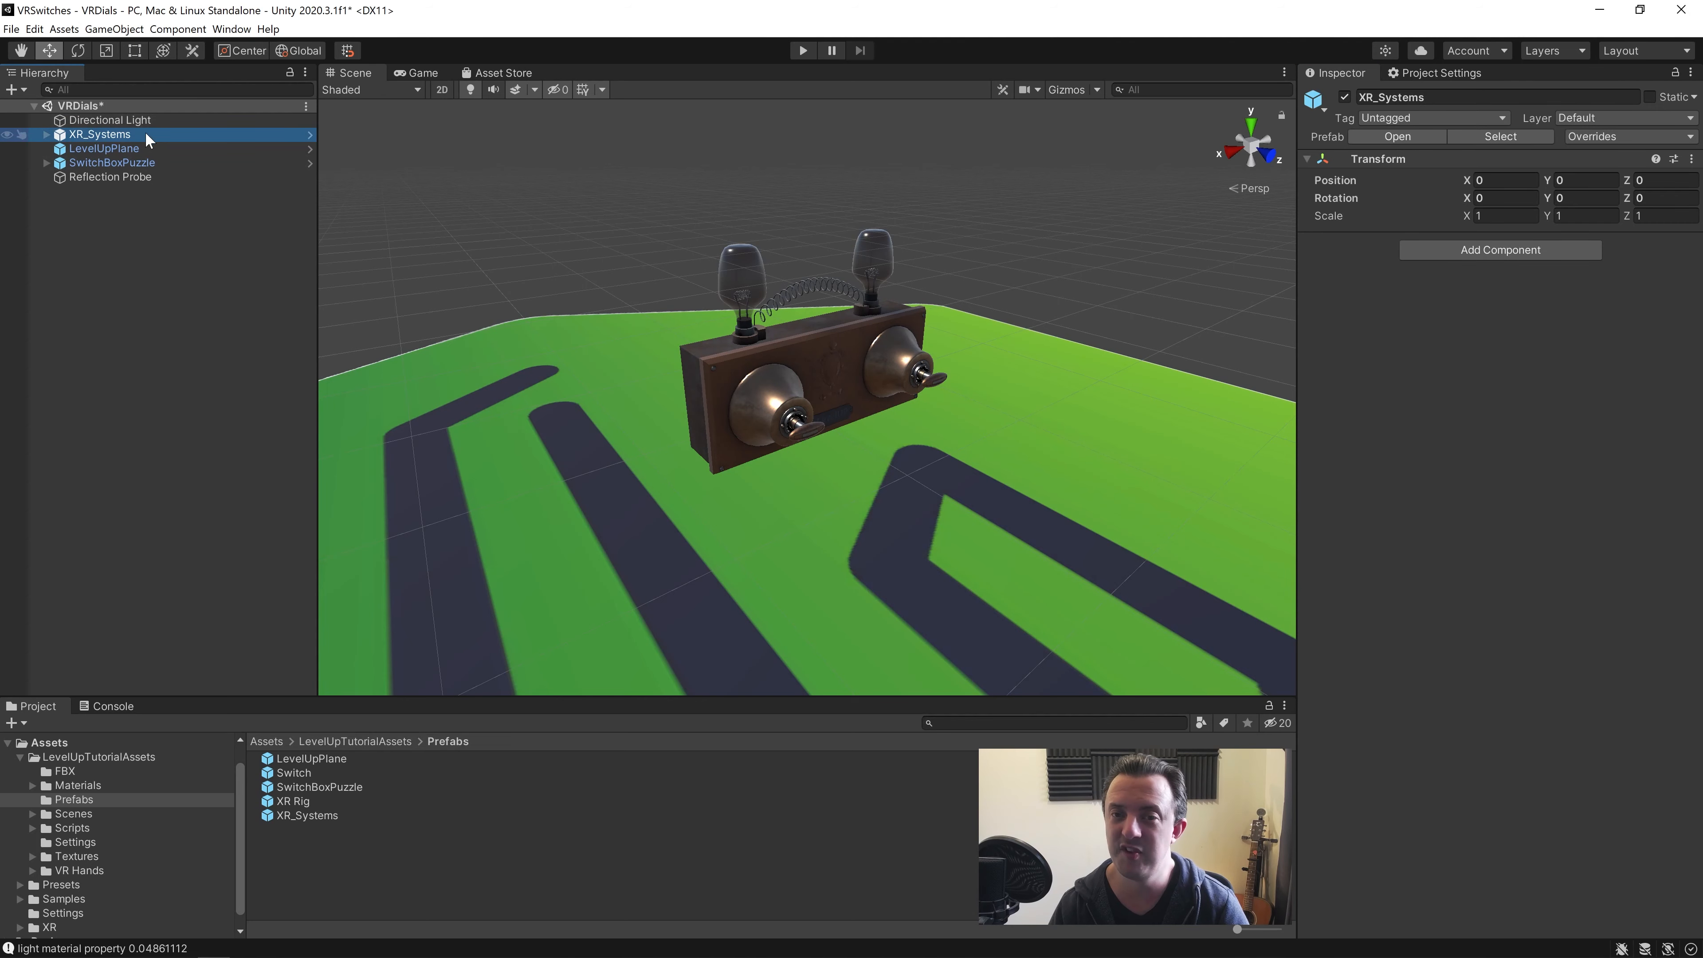
{"action": "left_click", "coordinate": [47, 134]}
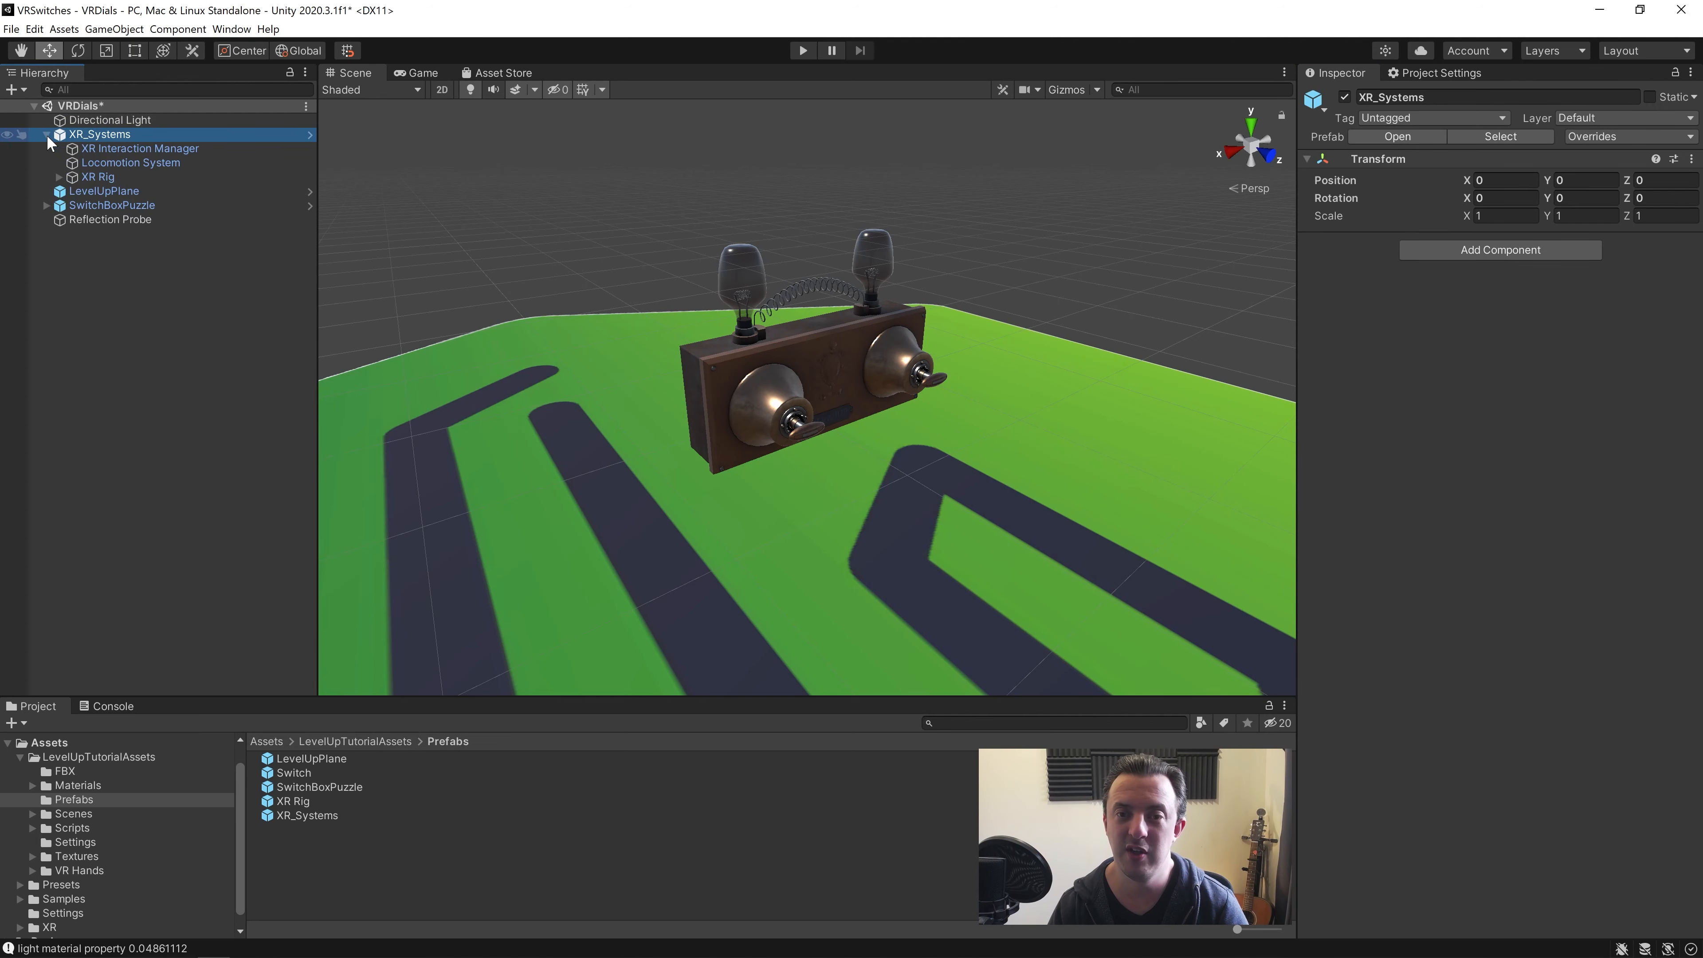
{"action": "left_click", "coordinate": [110, 149]}
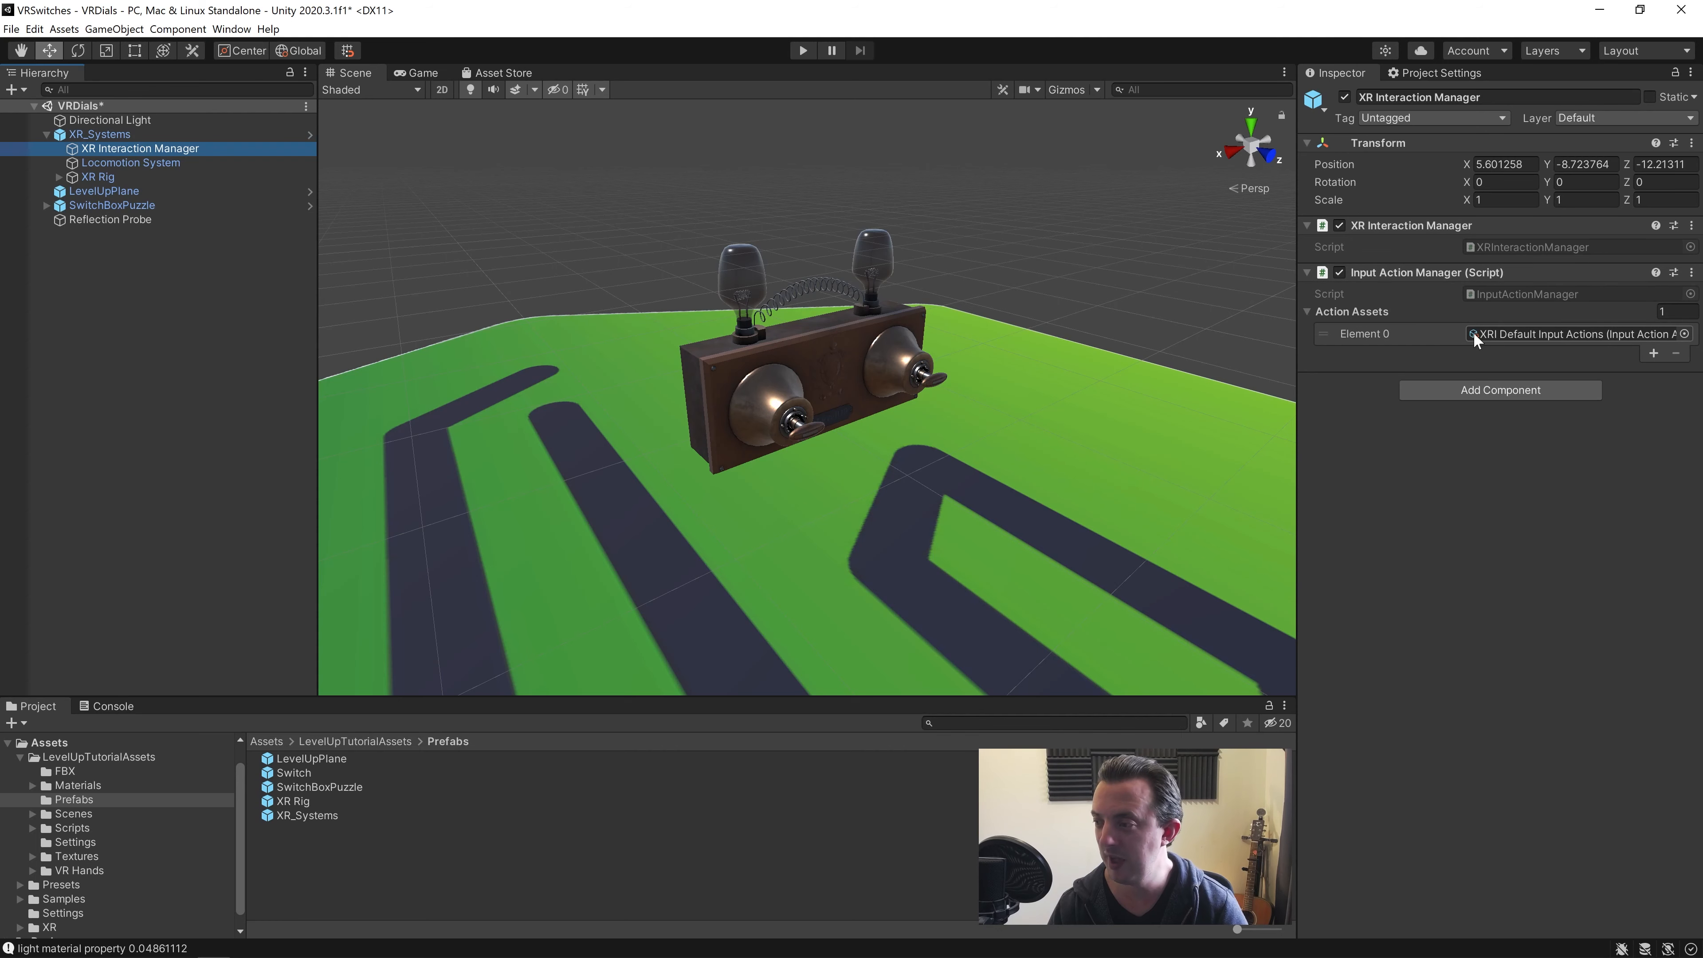
{"action": "left_click", "coordinate": [164, 163]}
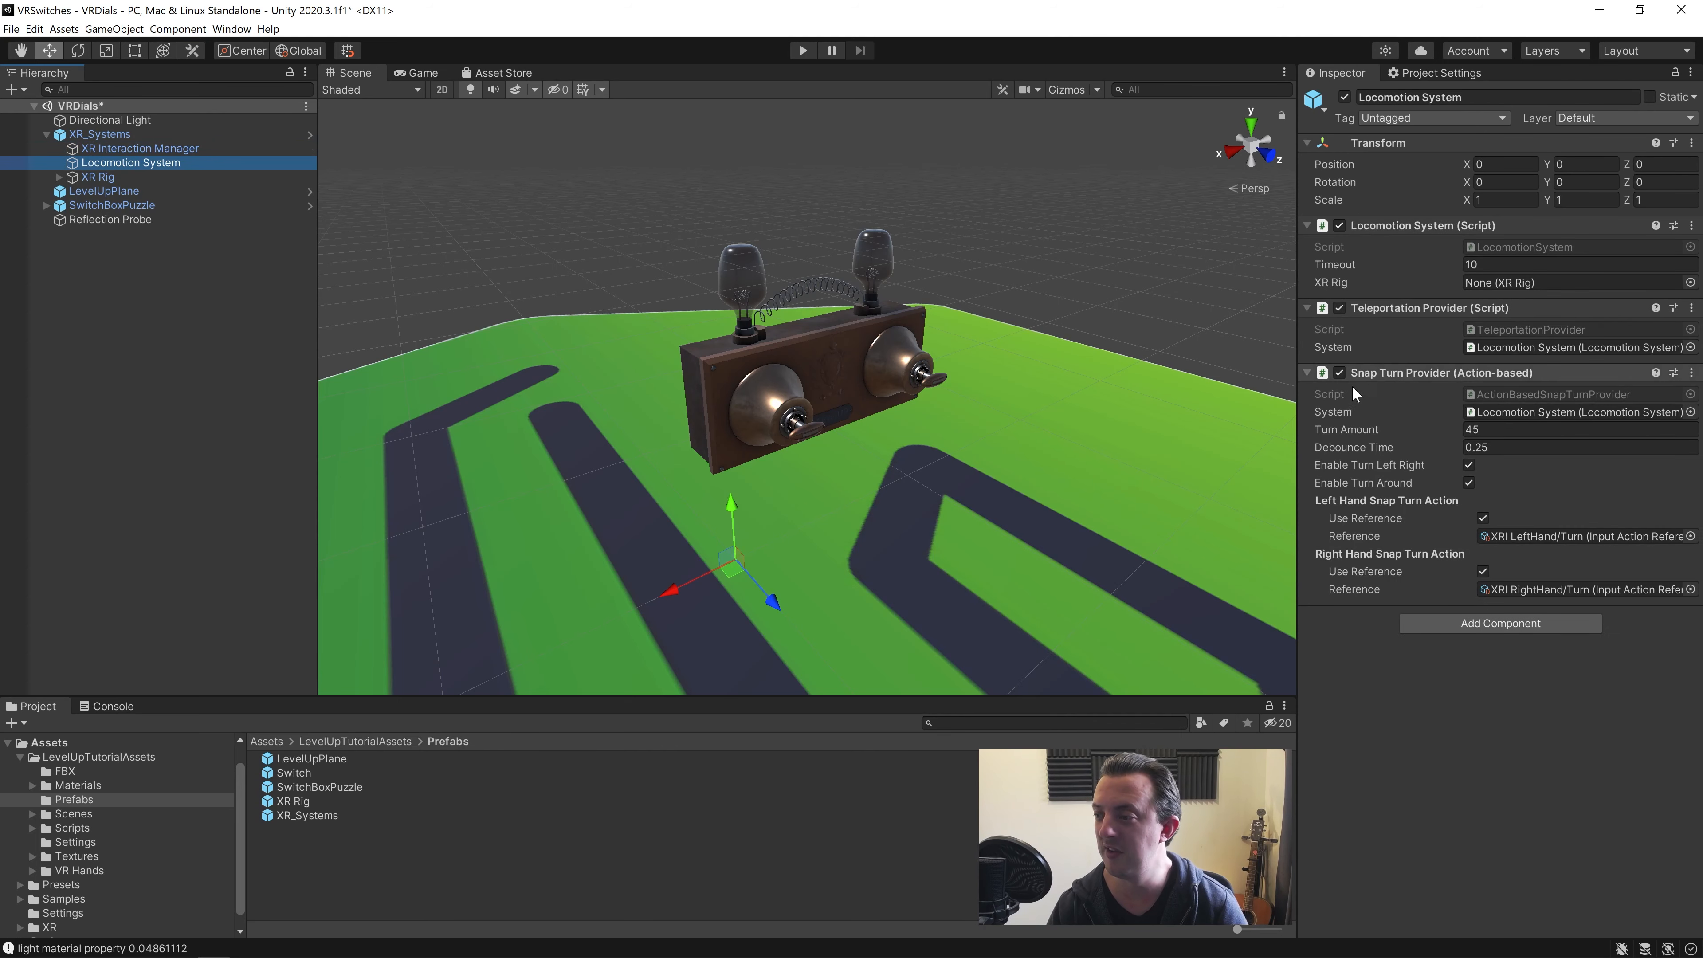
{"action": "left_click", "coordinate": [121, 177]}
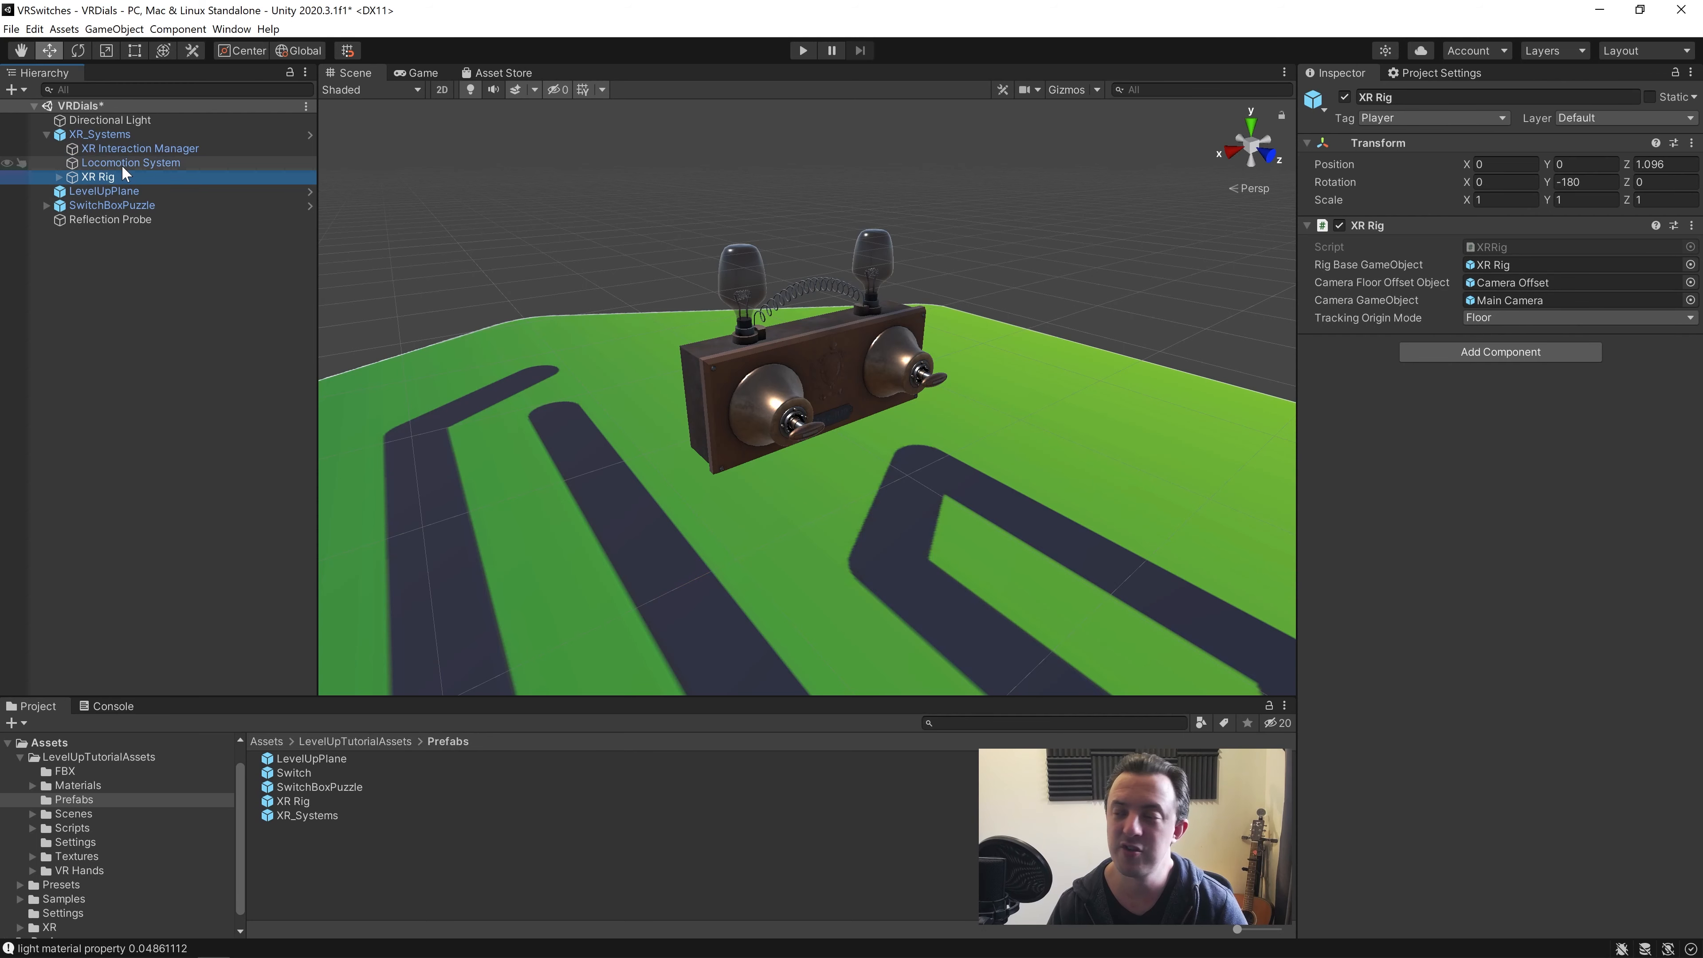
Examine the Teleport Controller setup on both hands and the right BaseController's interactor and collider settings under XR Rig
{"action": "left_click", "coordinate": [58, 176]}
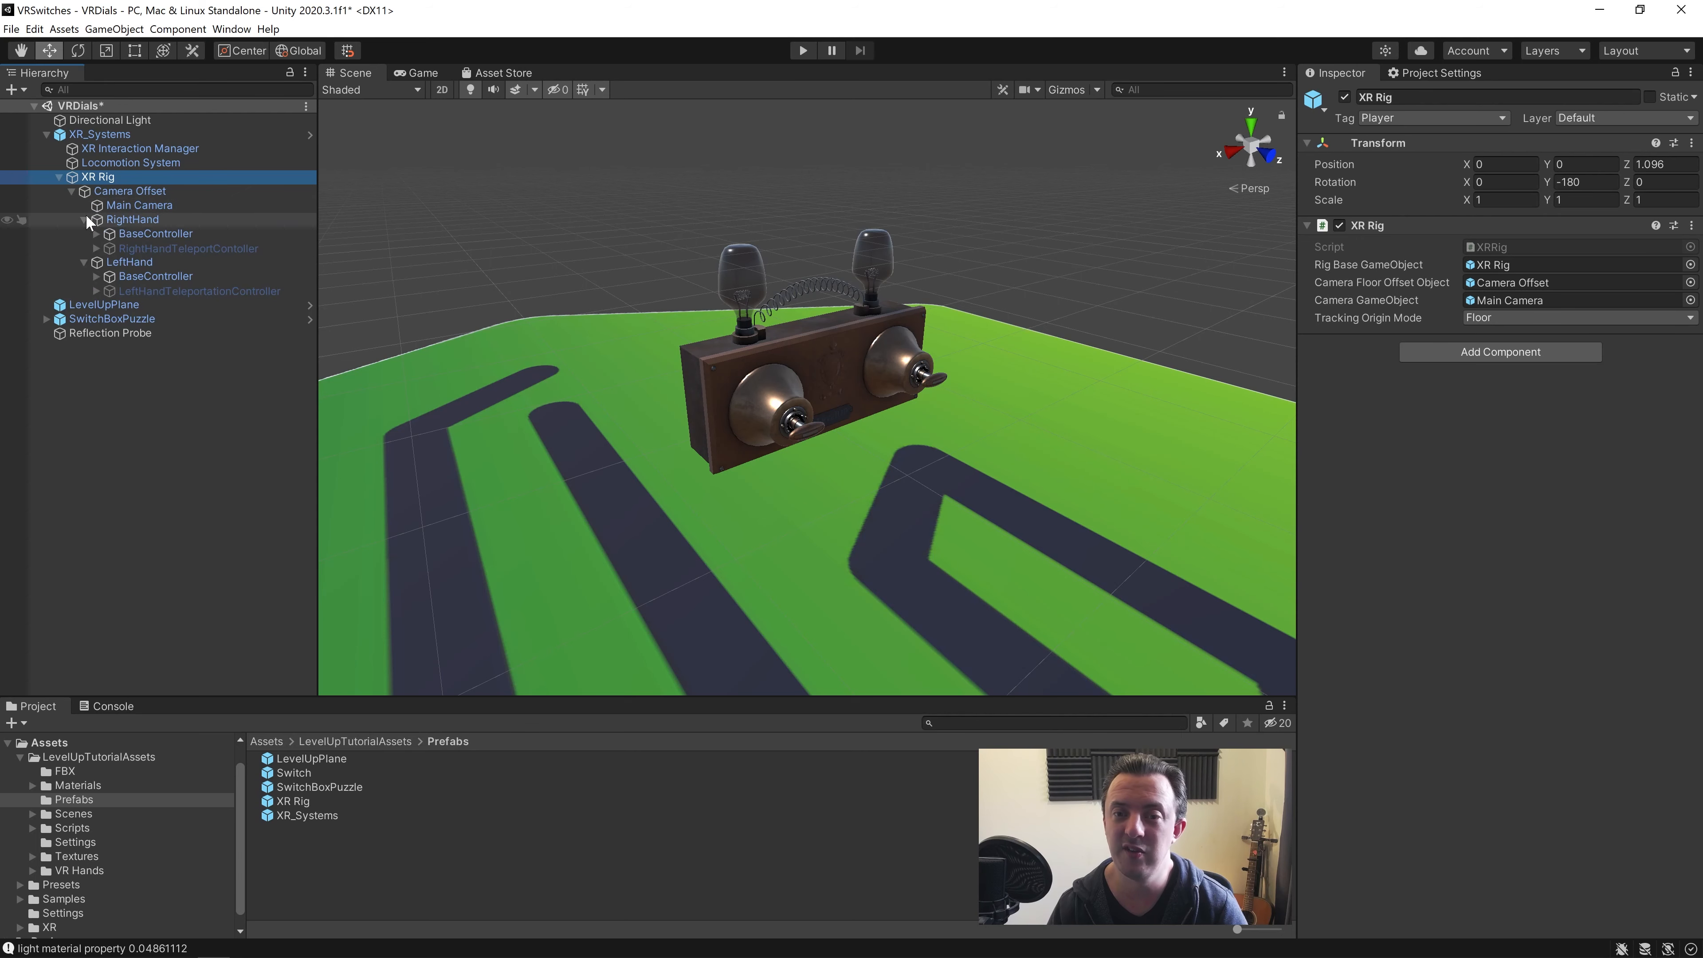
{"action": "left_click", "coordinate": [84, 234]}
{"action": "left_click", "coordinate": [84, 234]}
{"action": "left_click", "coordinate": [127, 233]}
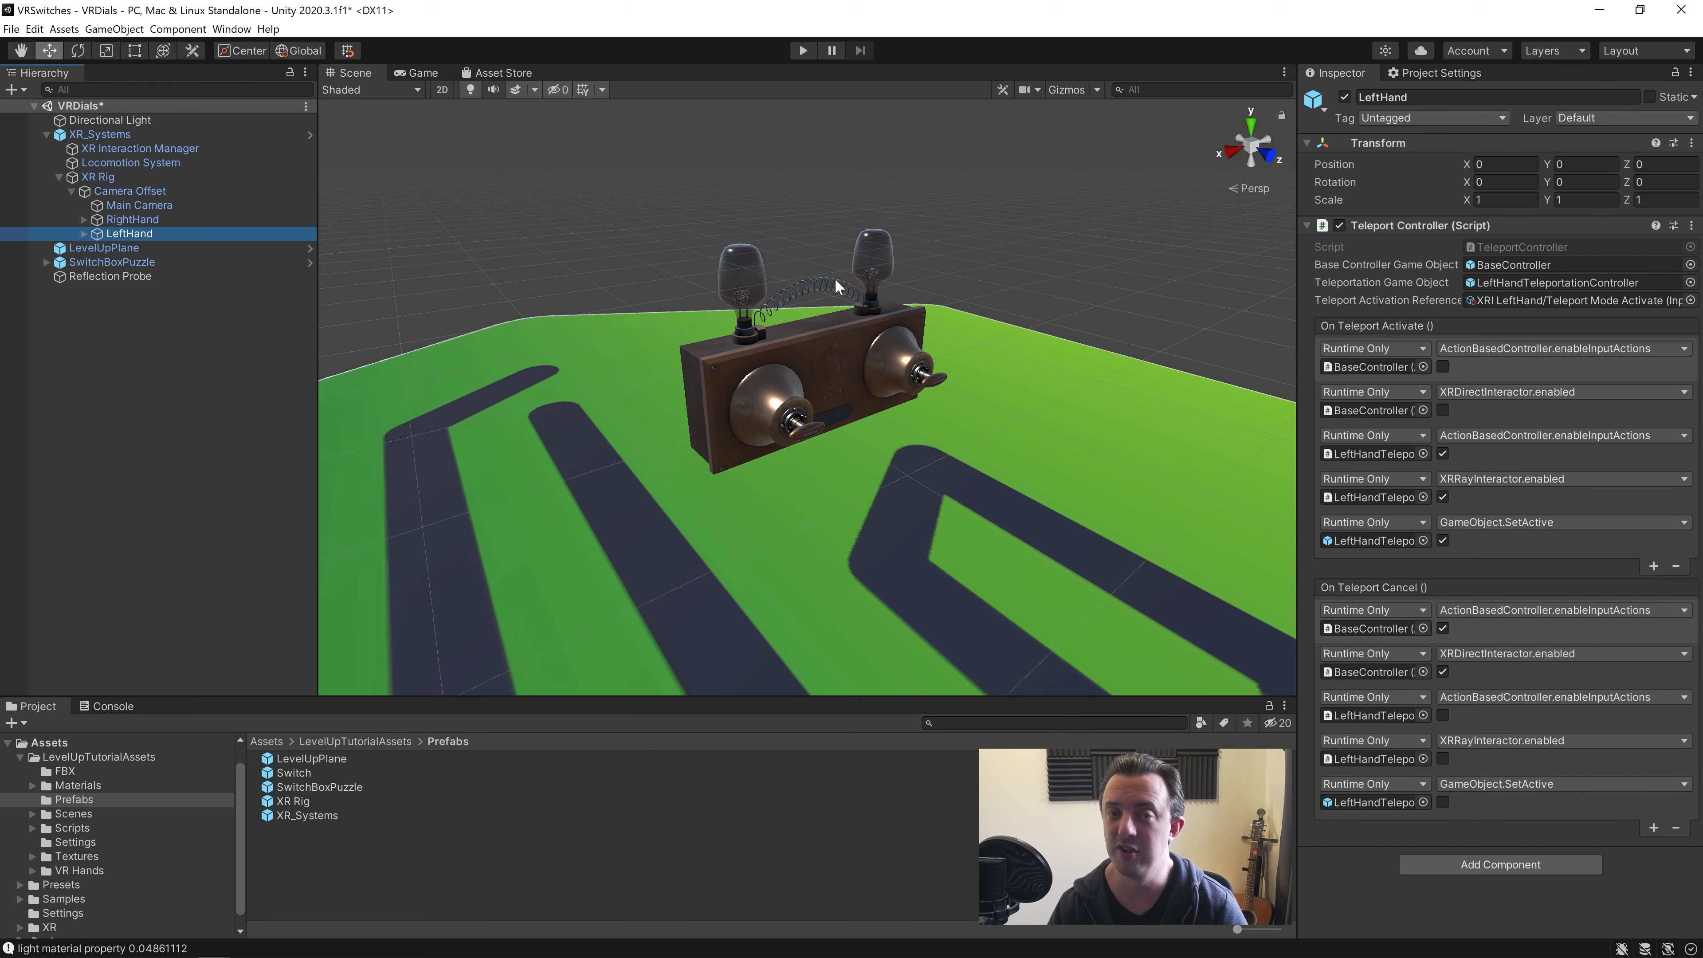
{"action": "left_click", "coordinate": [84, 219]}
{"action": "left_click", "coordinate": [155, 234]}
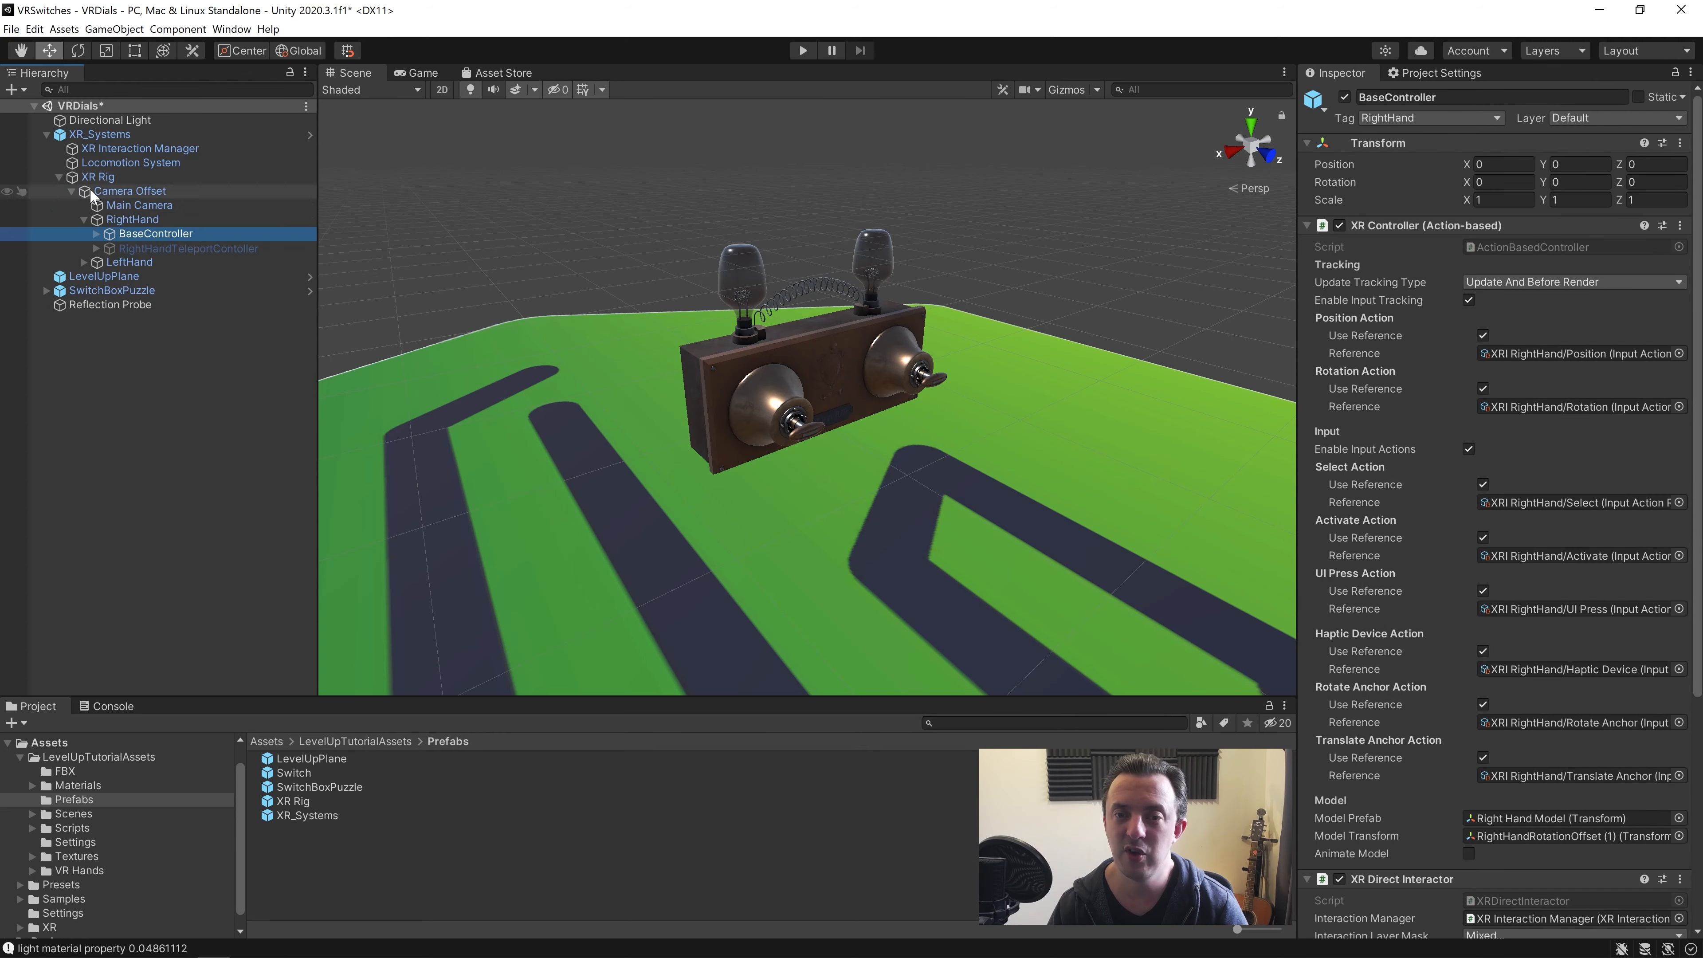
{"action": "left_click", "coordinate": [168, 219]}
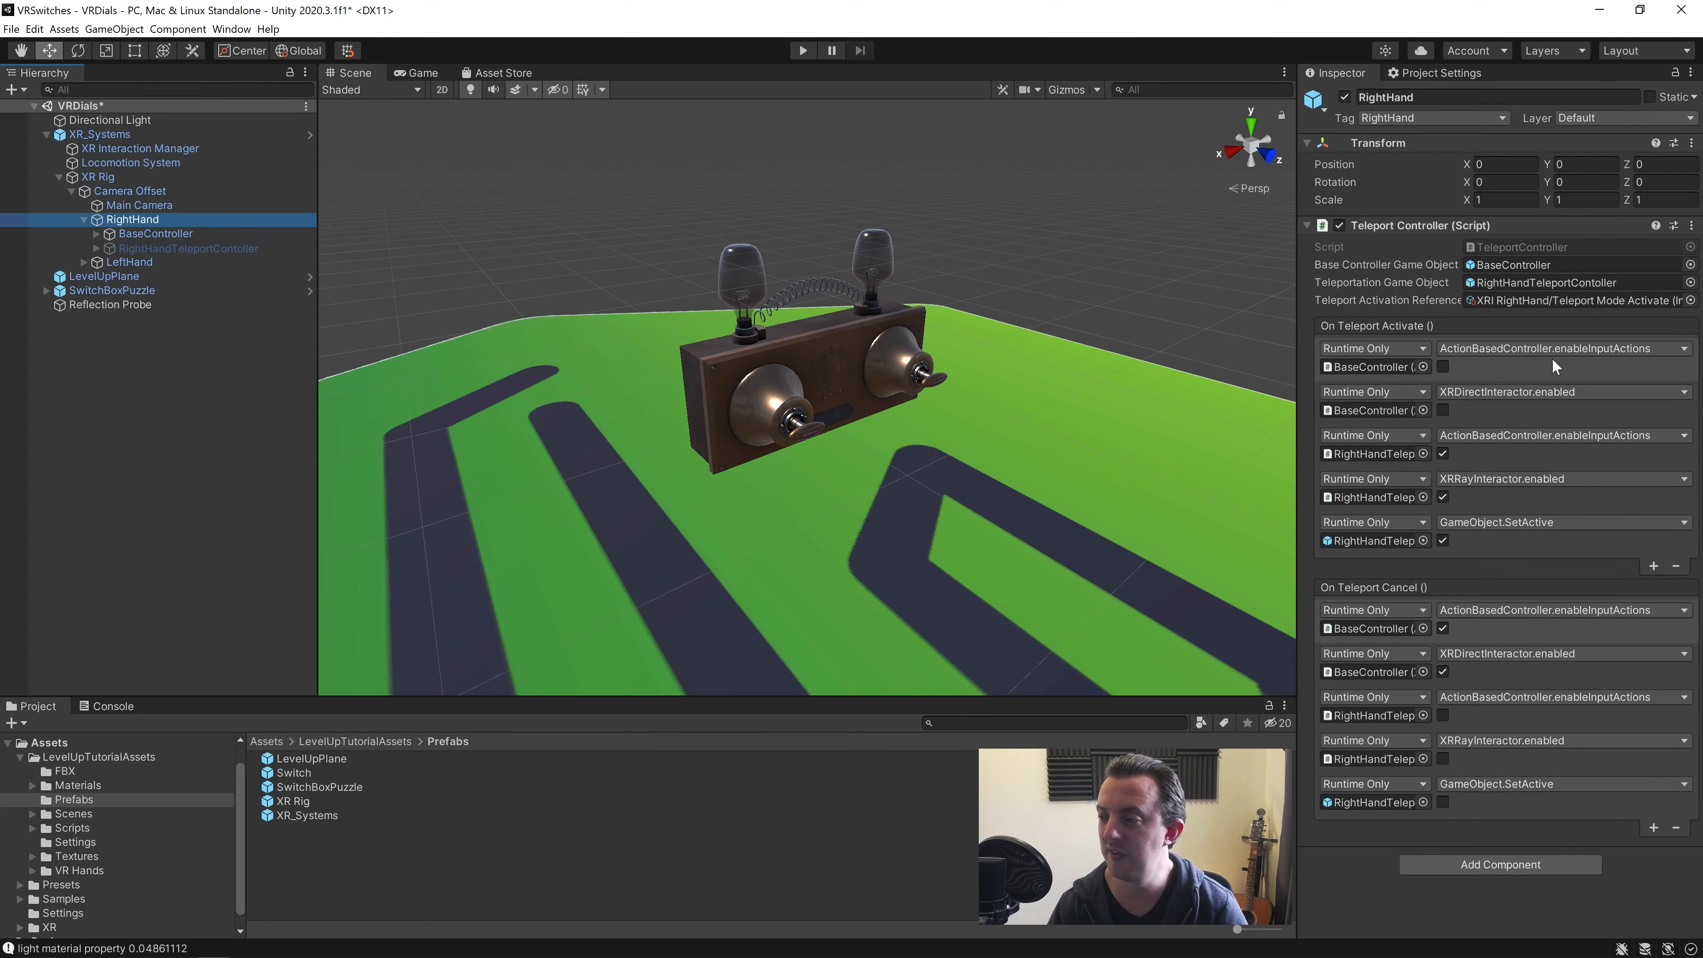
{"action": "left_click", "coordinate": [154, 234]}
{"action": "scroll", "coordinate": [1506, 732], "scroll_direction": "down", "scroll_amount": 10}
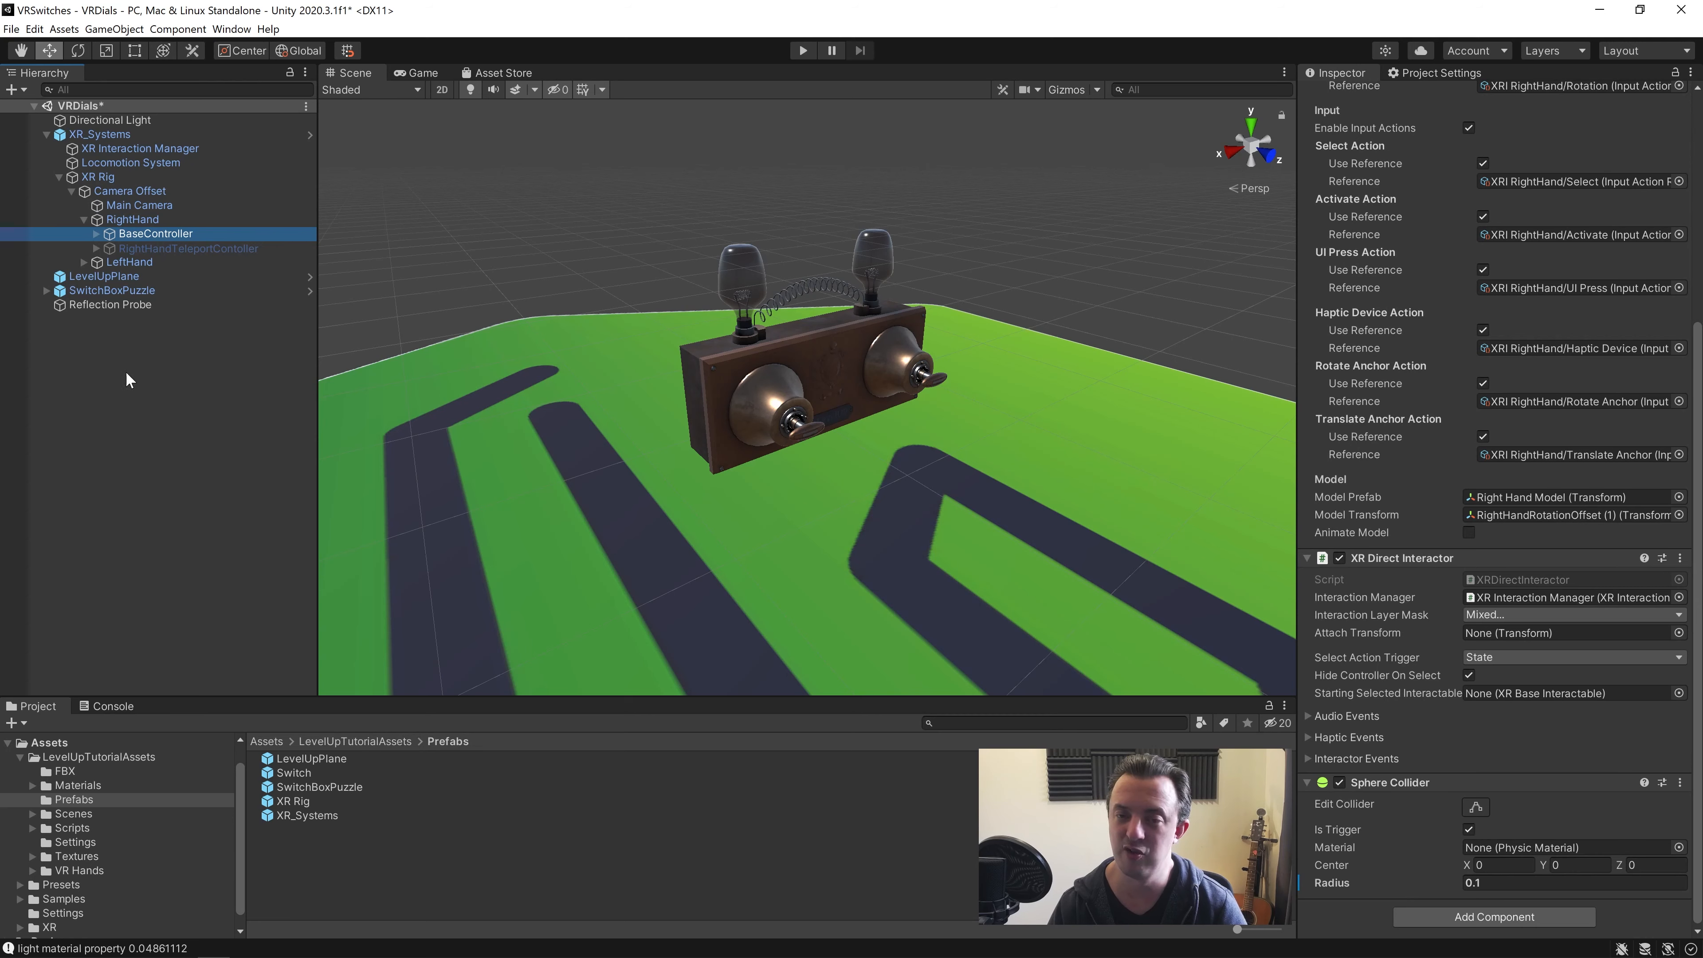
{"action": "left_click", "coordinate": [71, 192]}
{"action": "left_click", "coordinate": [59, 177]}
{"action": "left_click", "coordinate": [46, 134]}
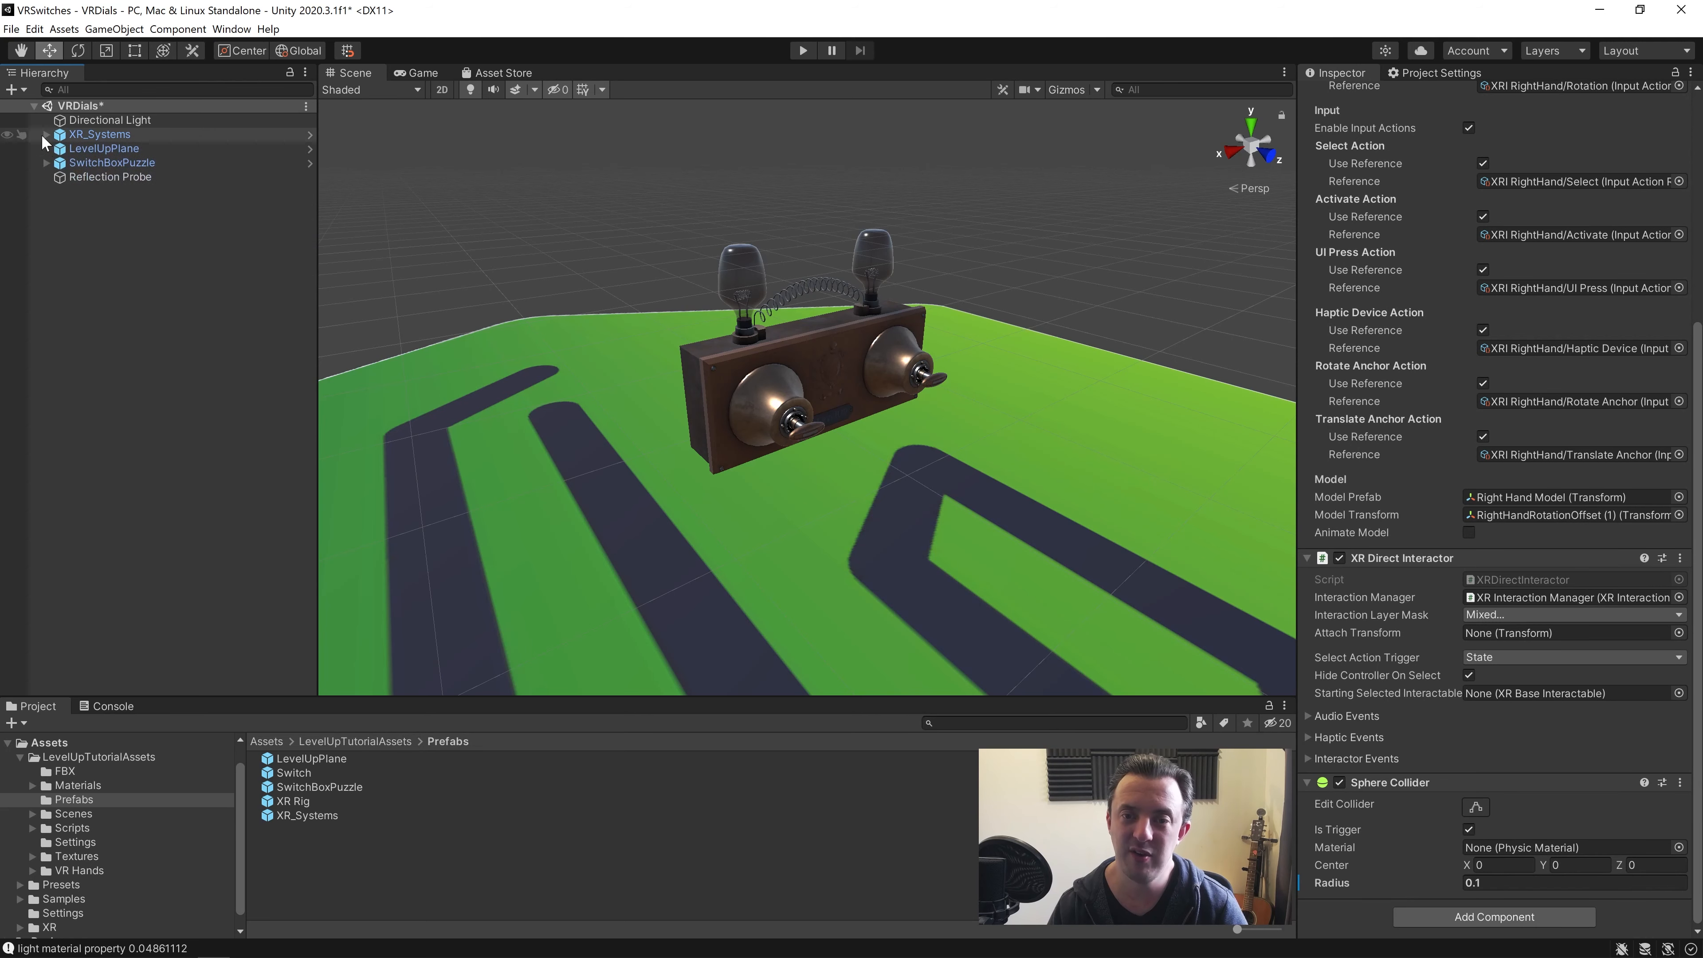
Examine the components of LevelUpPlane and the Reflection Probe
{"action": "left_click", "coordinate": [104, 148]}
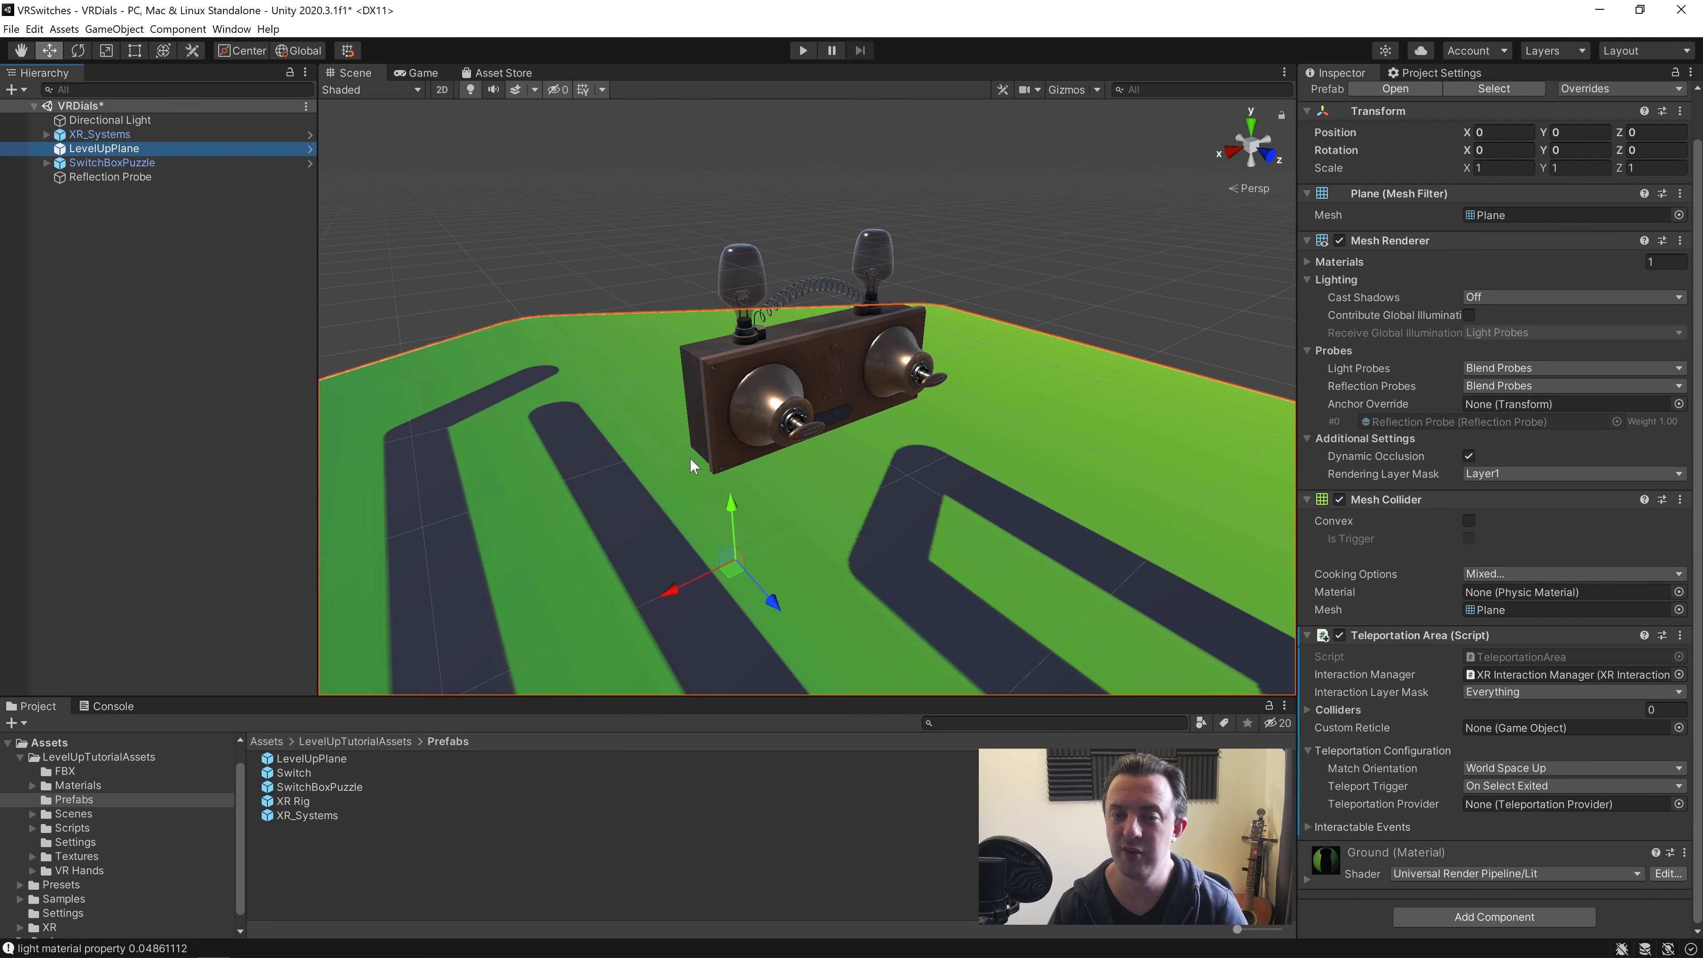
{"action": "left_click", "coordinate": [111, 177]}
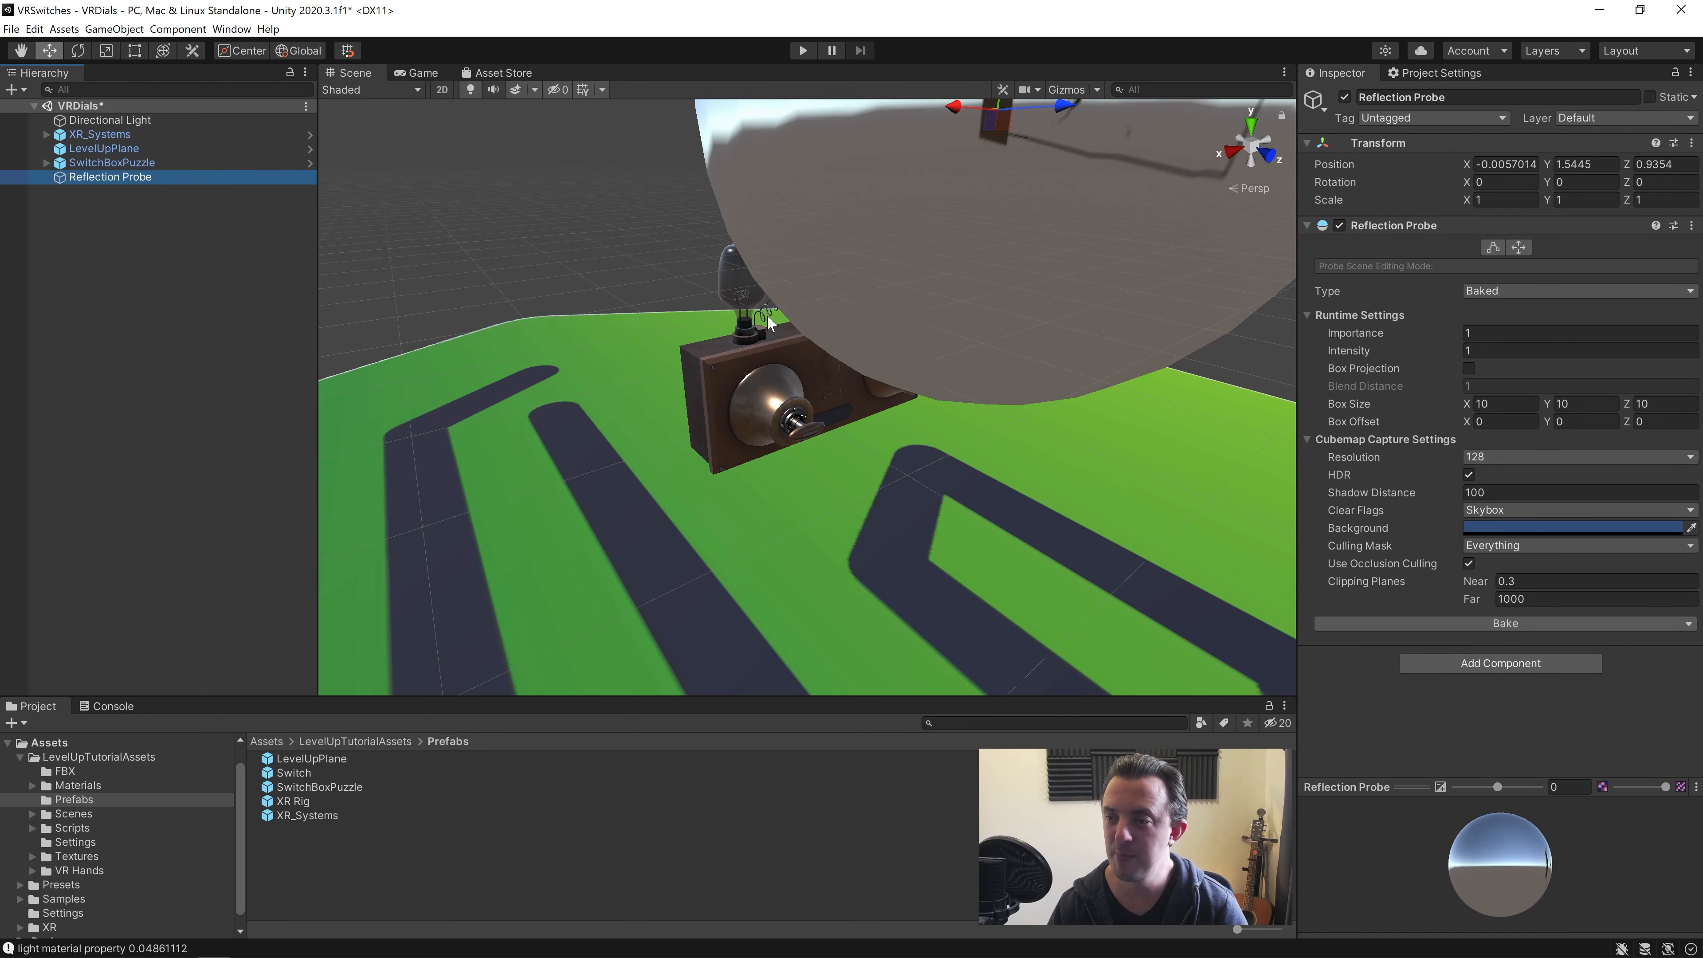
{"action": "right_click_drag", "start_coordinate": [766, 314], "coordinate": [859, 343]}
{"action": "left_click", "coordinate": [664, 353]}
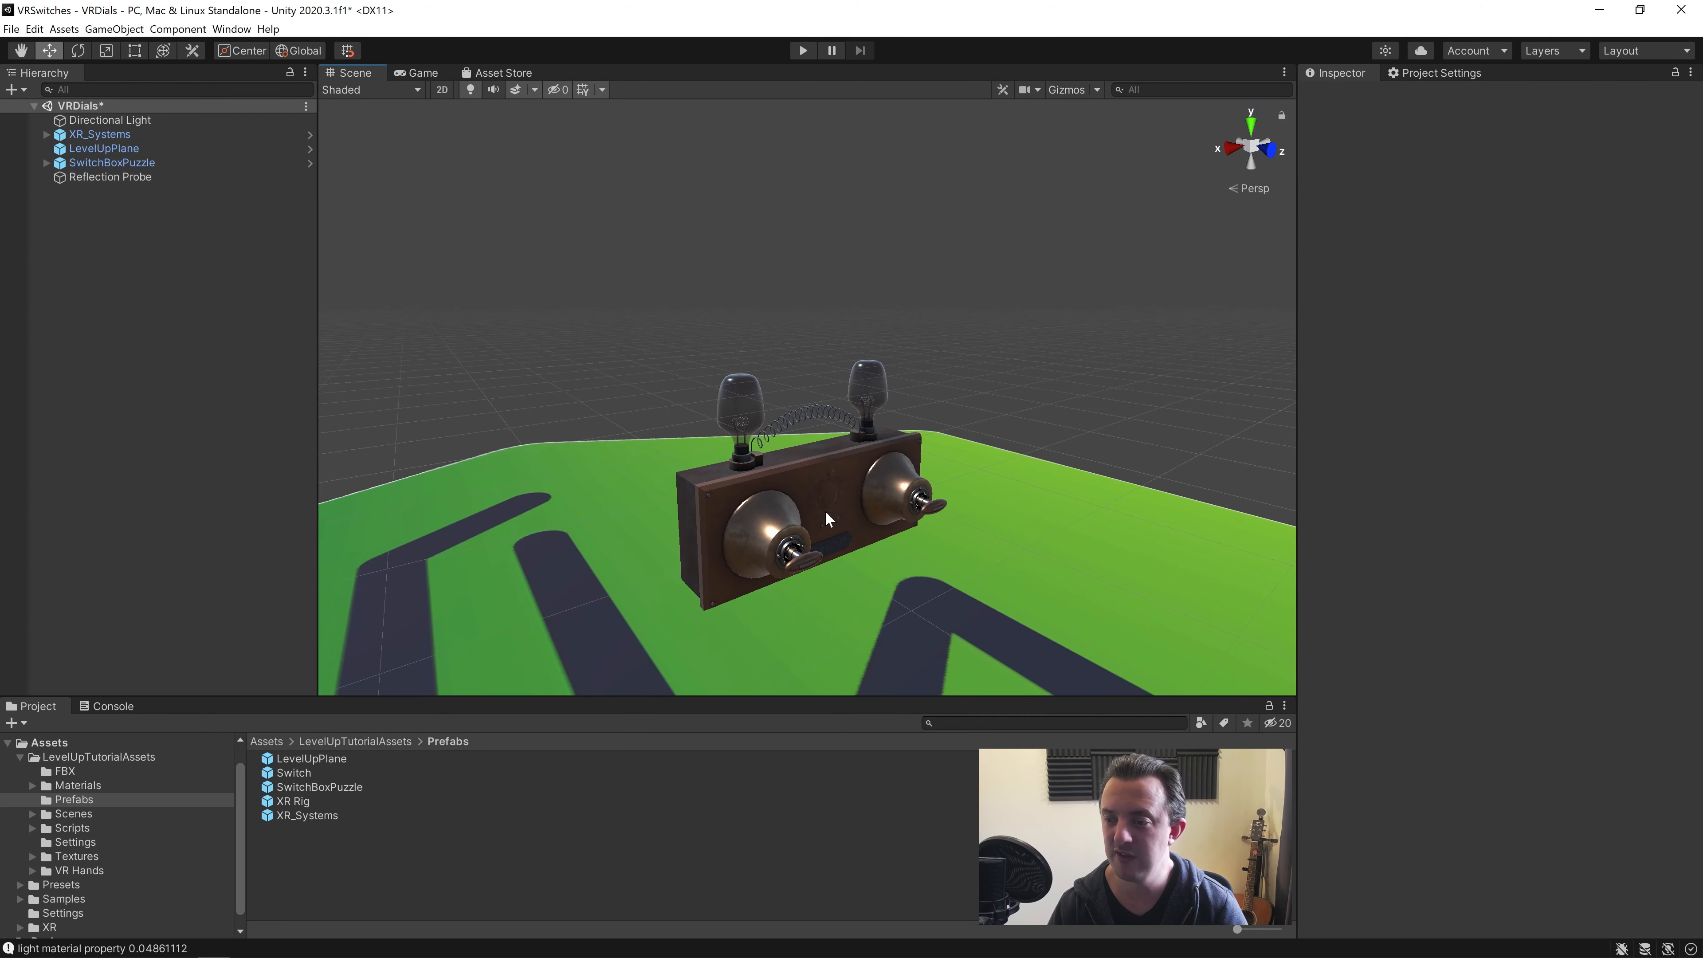
Move SwitchBoxPuzzle below Reflection Probe in the scene hierarchy and isolate it in the Scene view
{"action": "scroll", "coordinate": [849, 477], "scroll_direction": "up", "scroll_amount": 6}
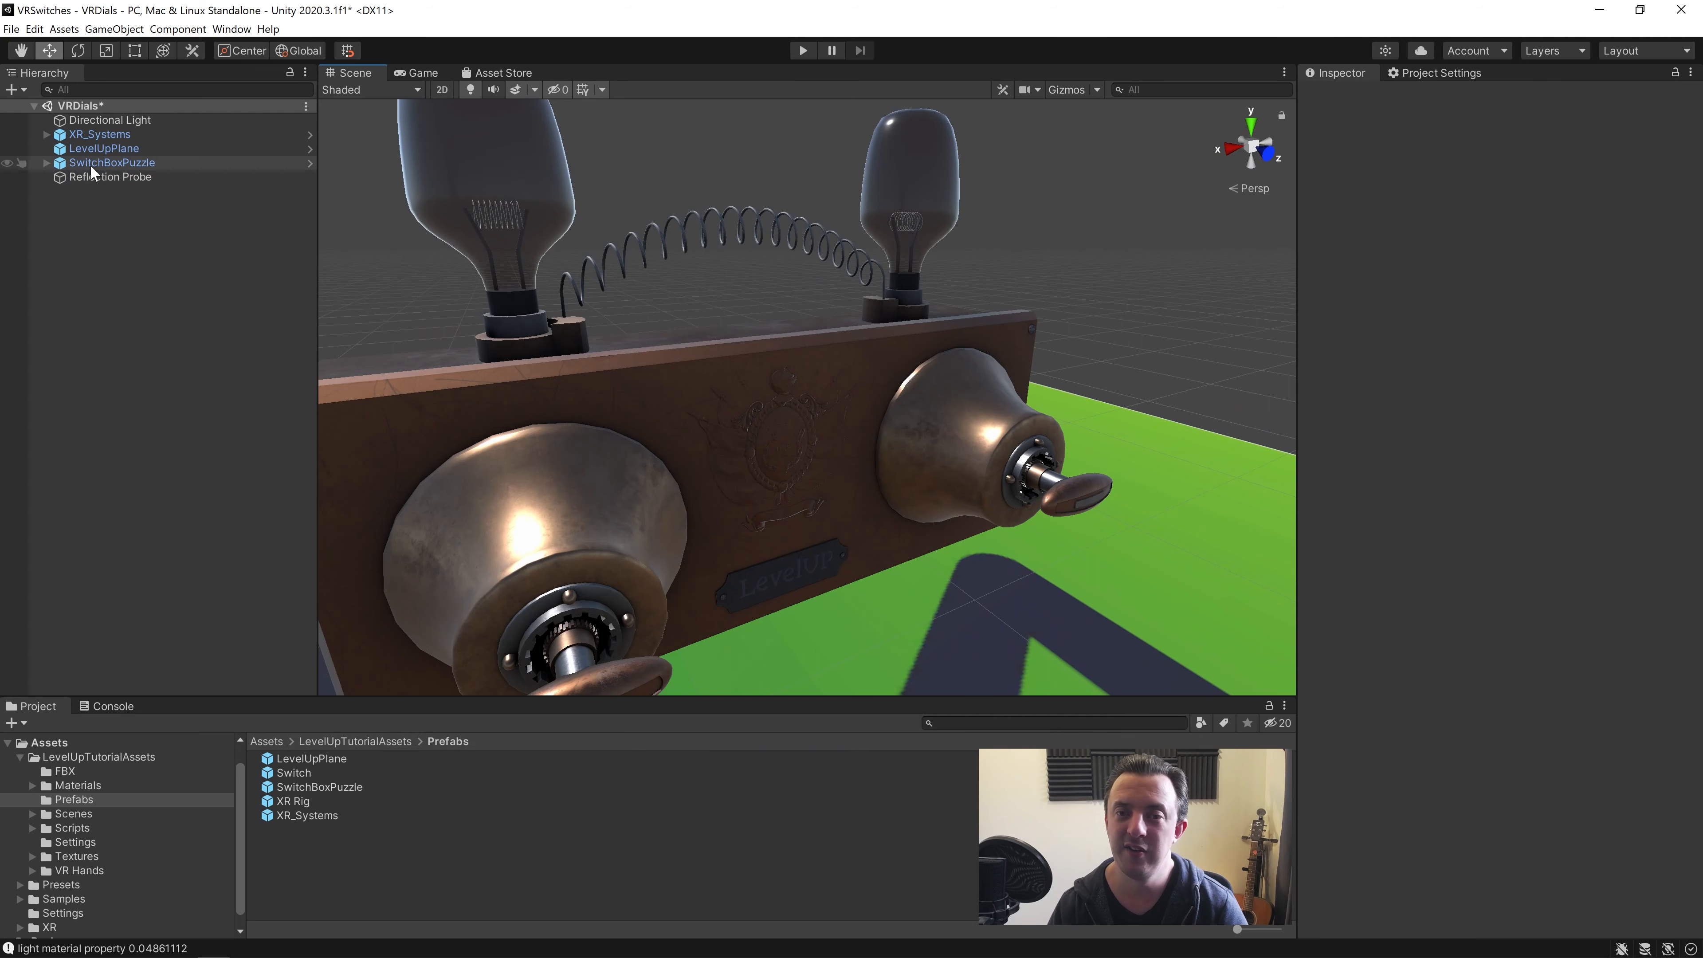
{"action": "left_click_drag", "start_coordinate": [90, 164], "coordinate": [92, 195]}
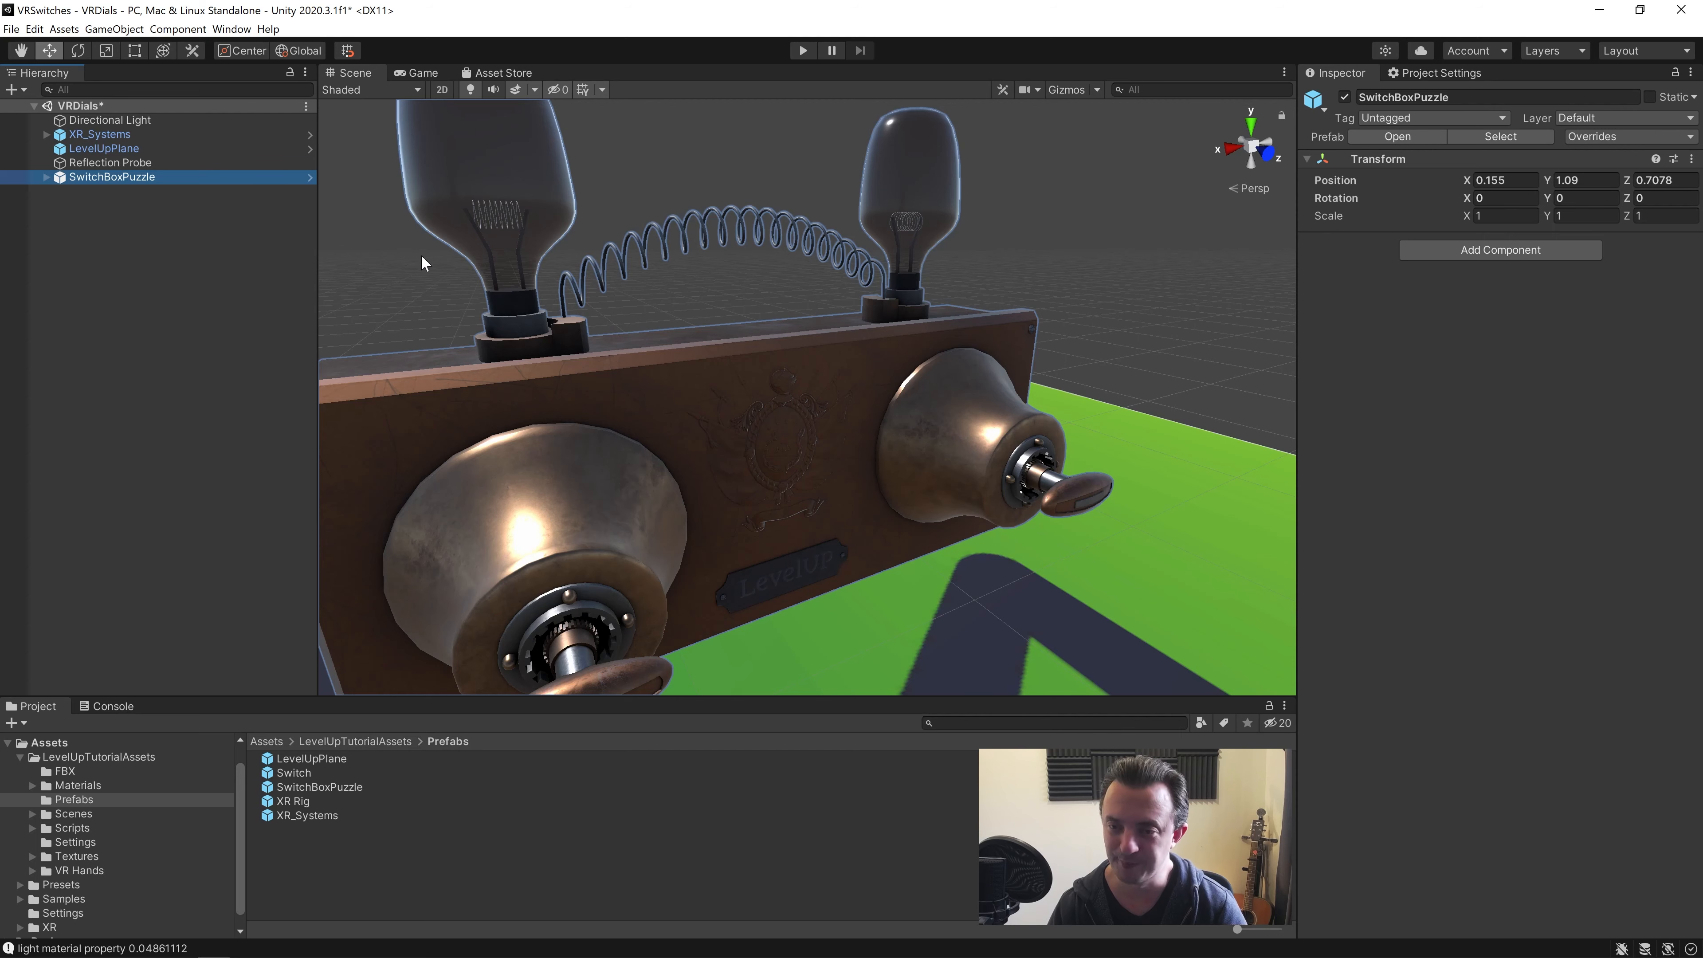
{"action": "left_click", "coordinate": [118, 244]}
{"action": "left_click", "coordinate": [643, 411]}
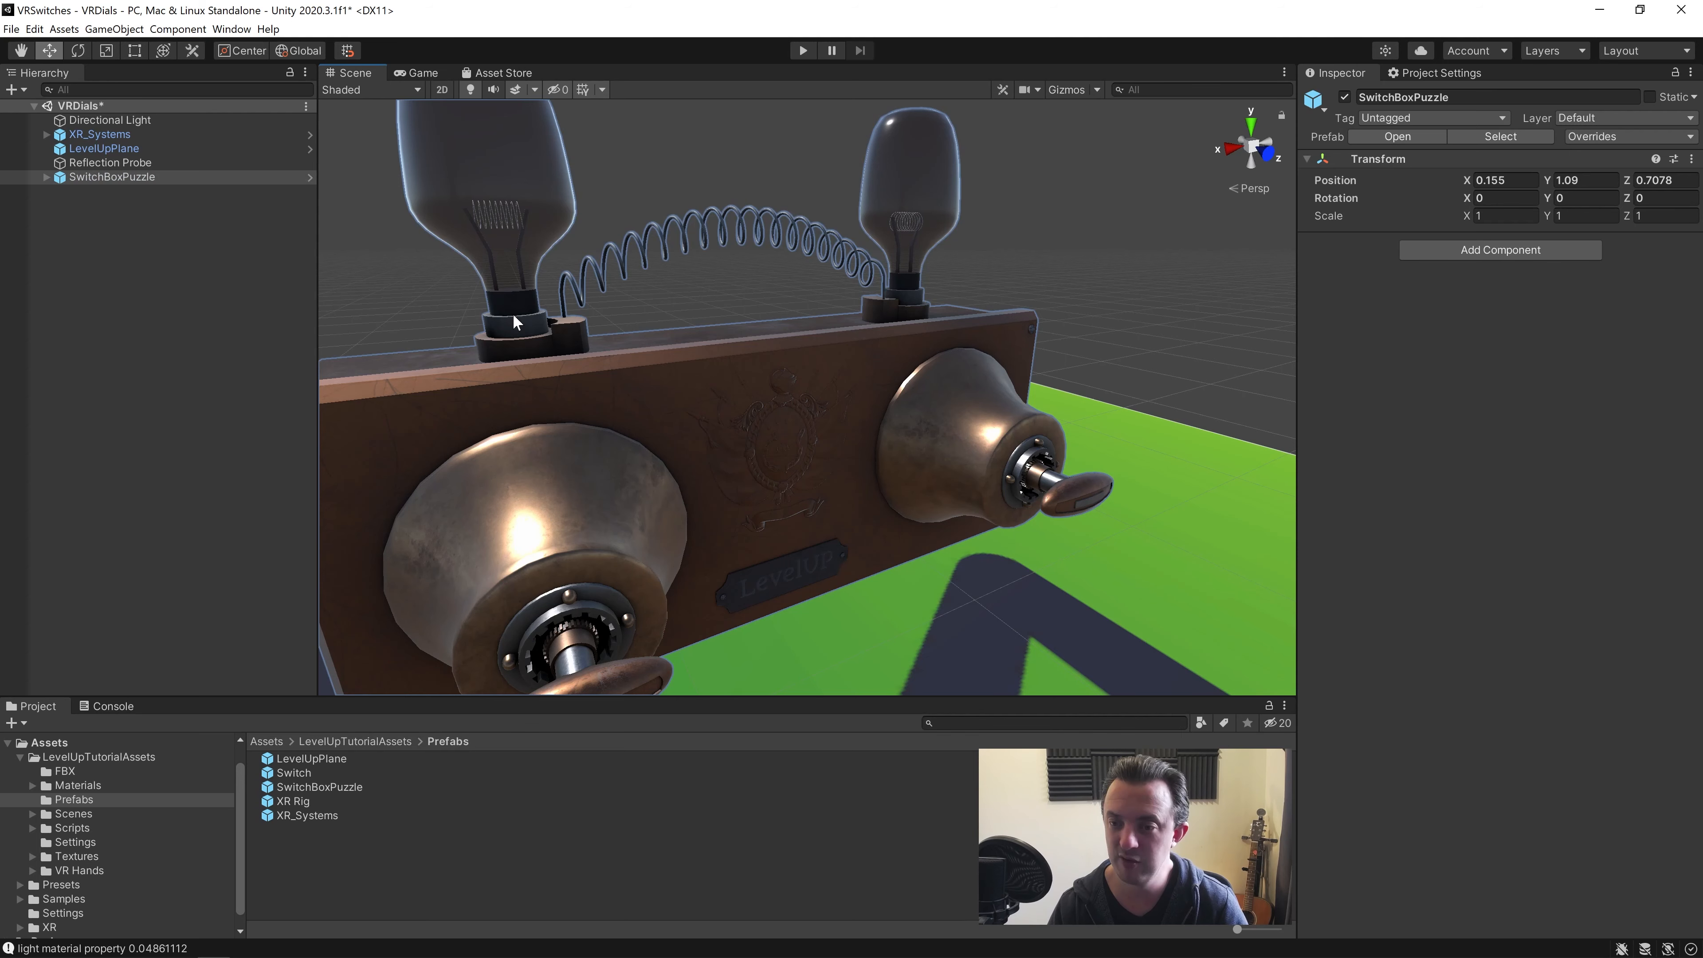
{"action": "key", "text": "shift+h"}
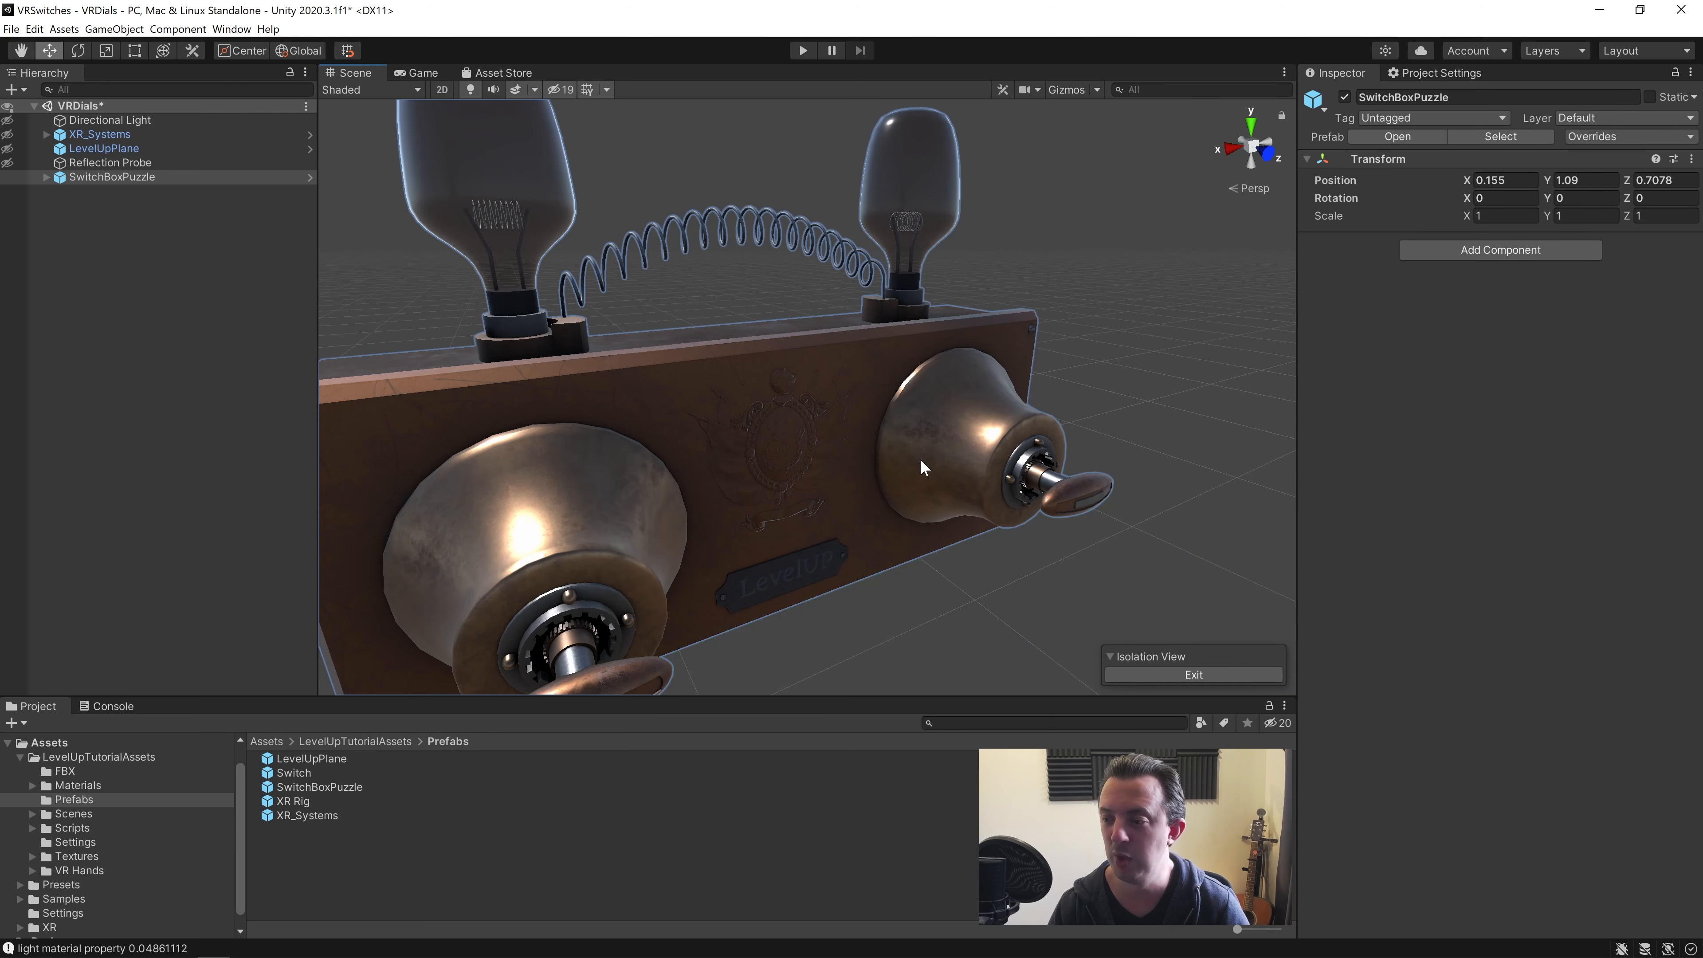
Set the transform handle position to Pivot for SwitchBoxPuzzle
{"action": "right_click_drag", "start_coordinate": [921, 461], "coordinate": [905, 467]}
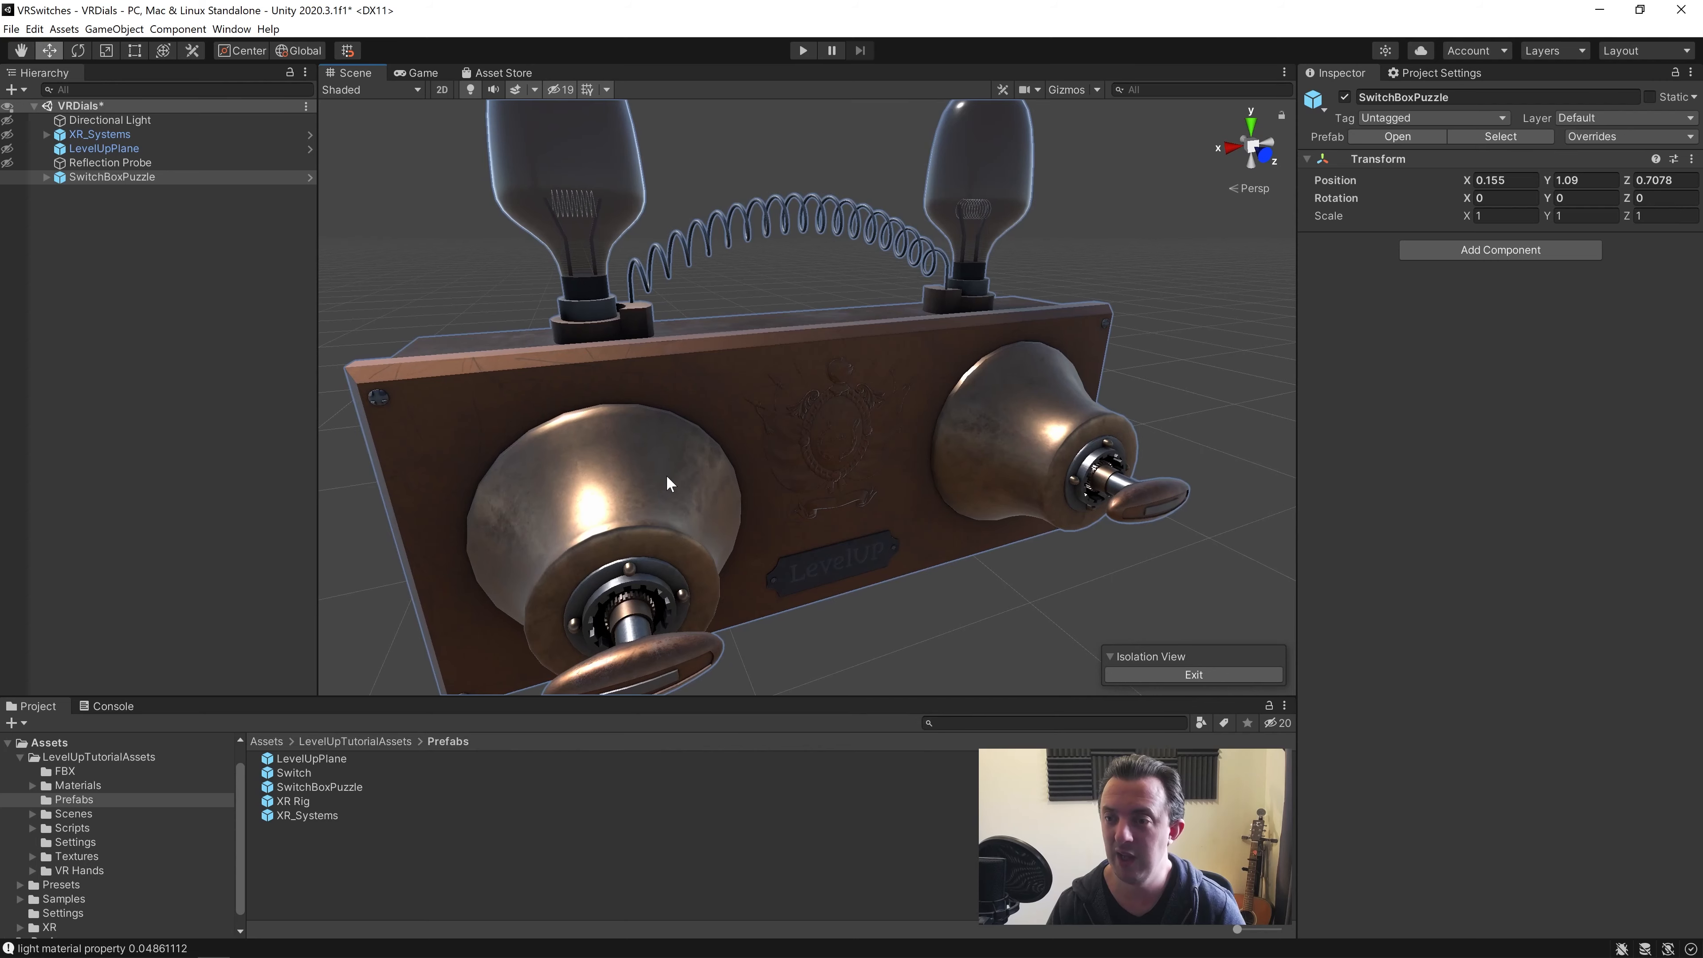
{"action": "right_click_drag", "start_coordinate": [667, 475], "coordinate": [732, 362]}
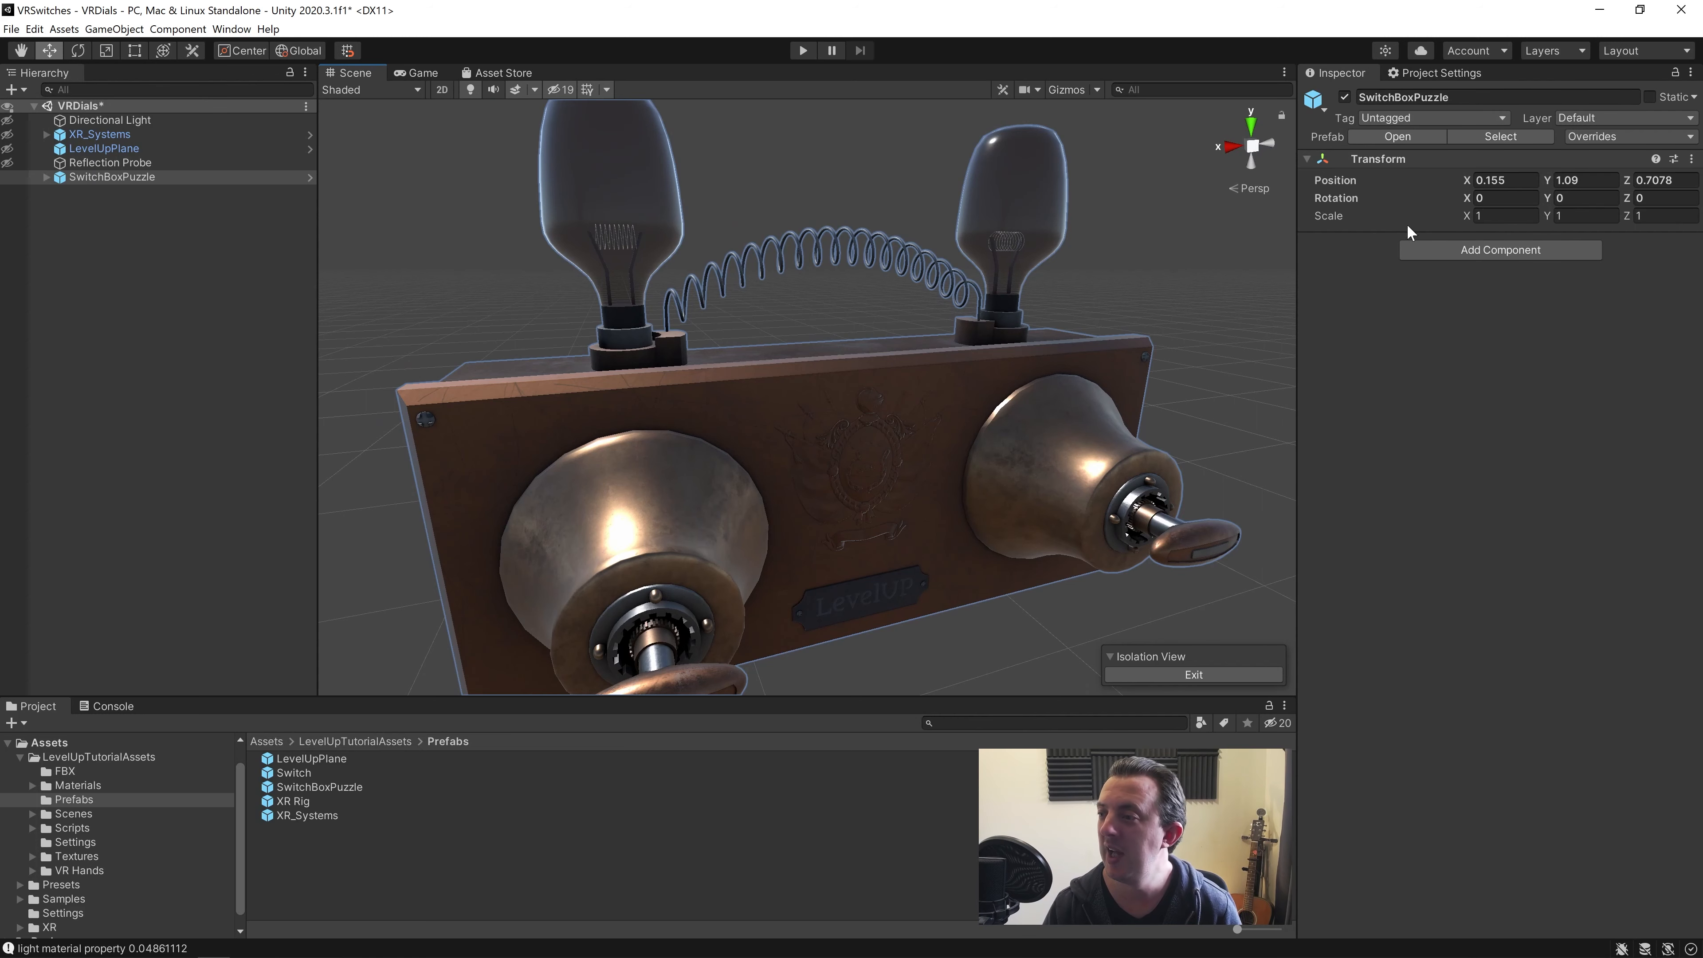
{"action": "left_click_drag", "start_coordinate": [880, 386], "coordinate": [936, 436], "text": "alt"}
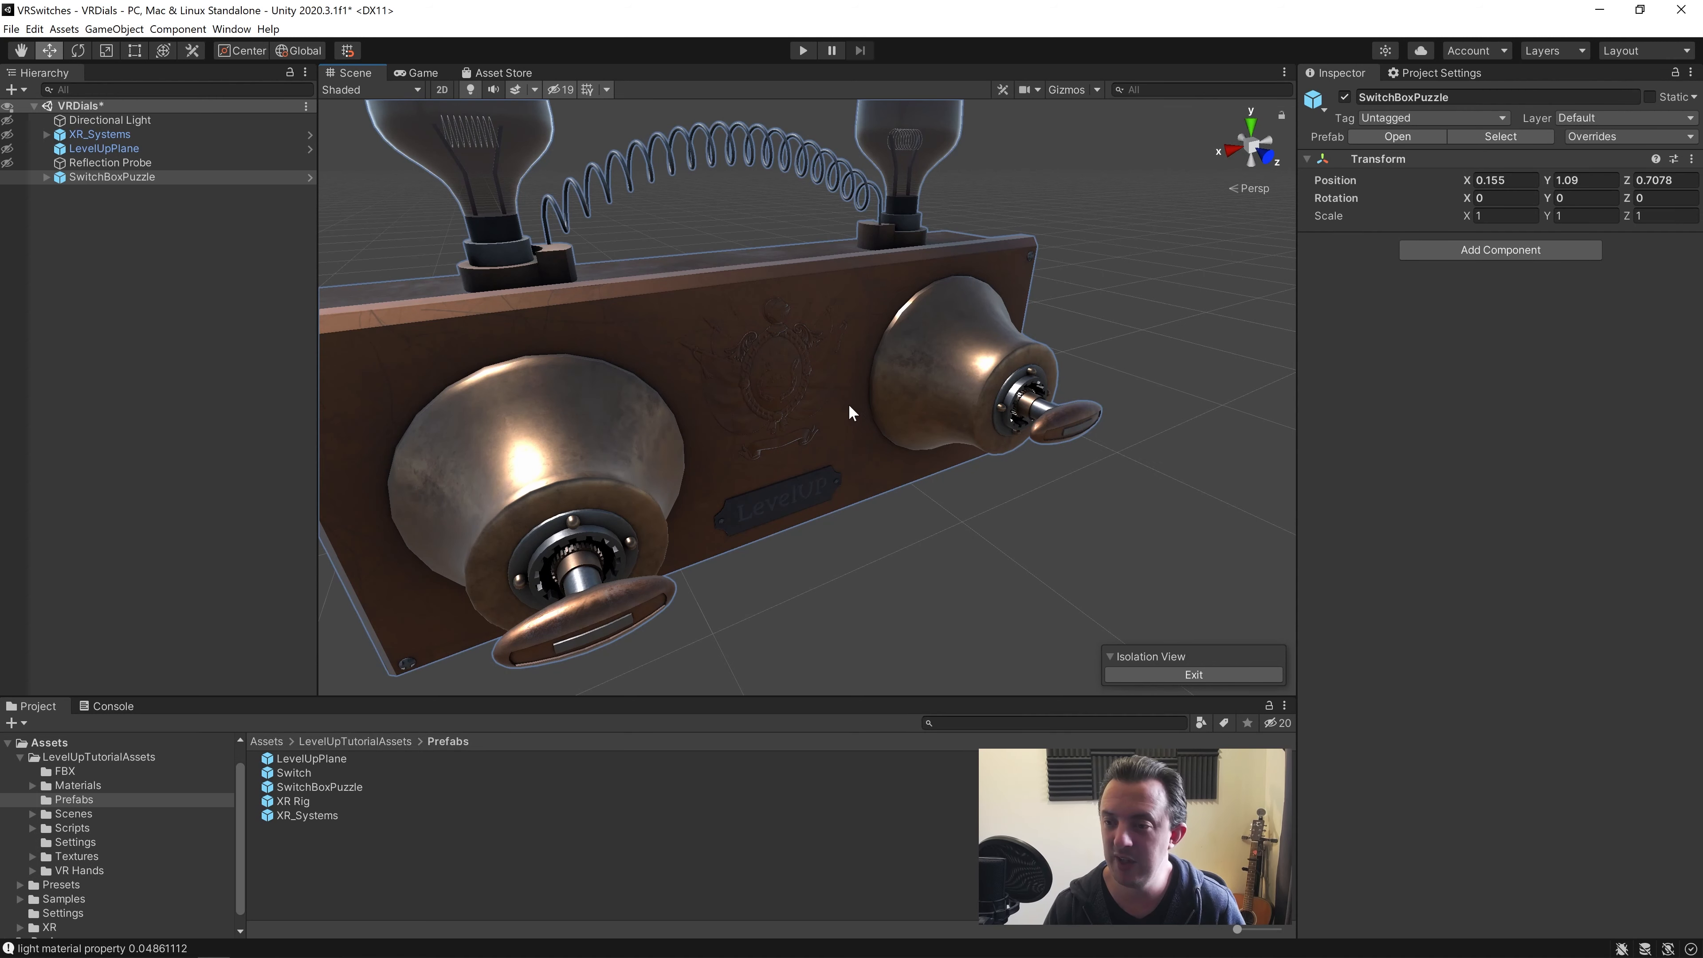
{"action": "scroll", "coordinate": [854, 407], "scroll_direction": "down", "scroll_amount": 5}
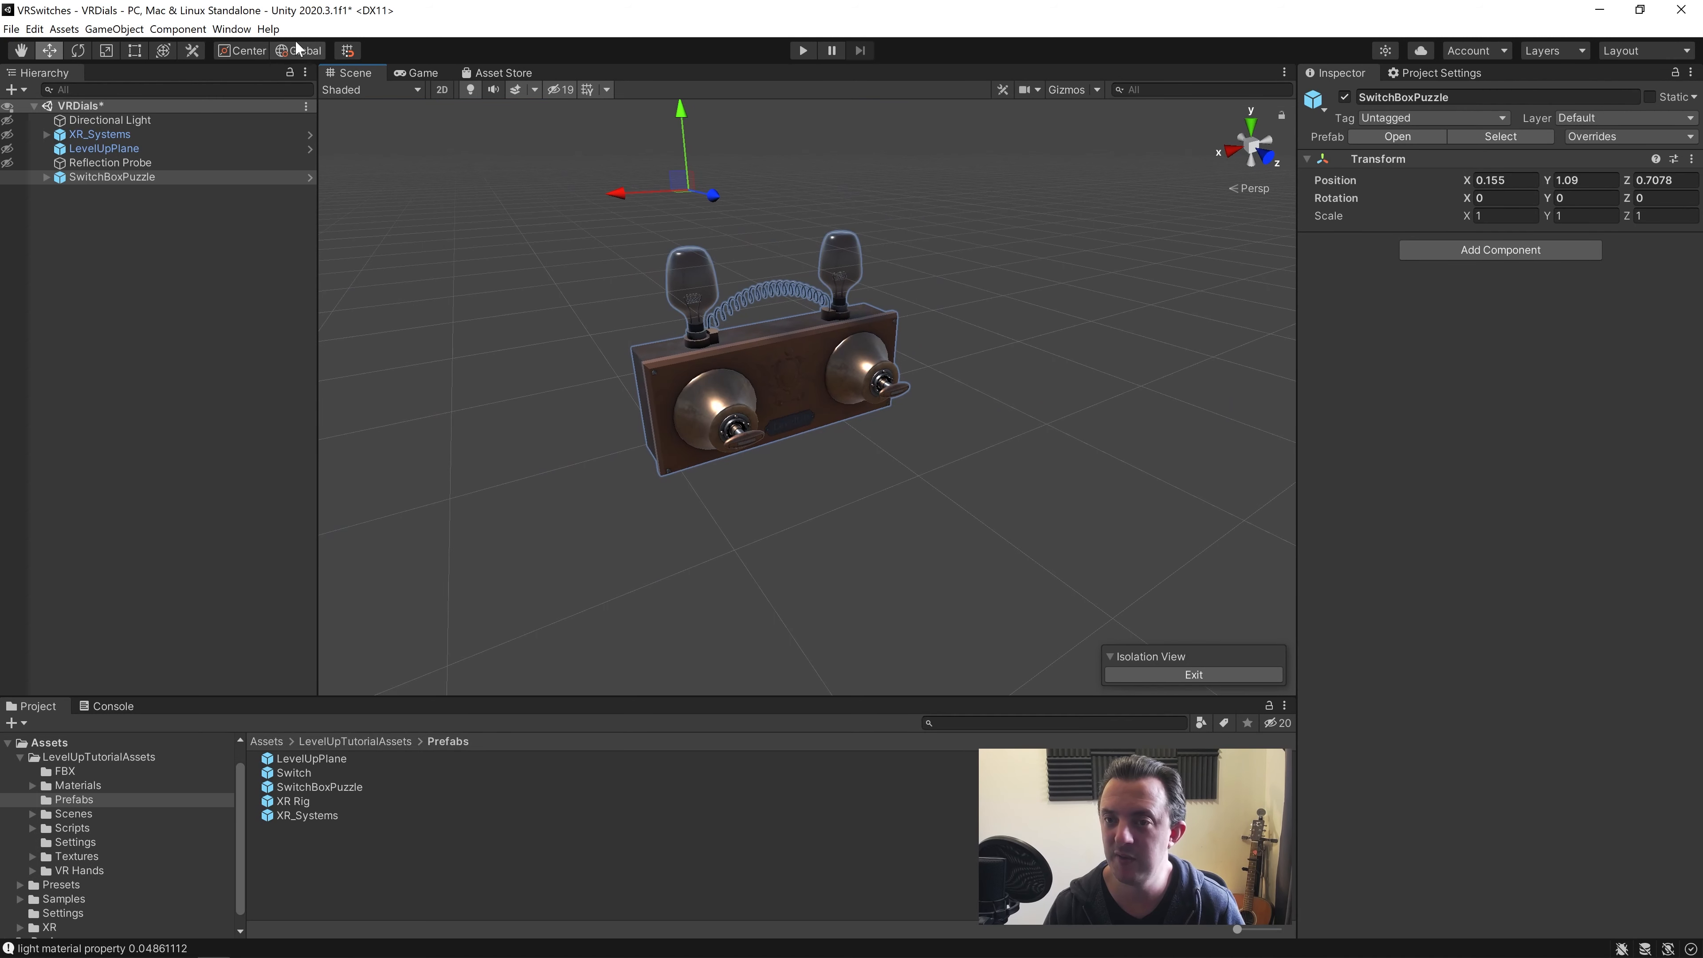
{"action": "left_click", "coordinate": [242, 50]}
{"action": "right_click_drag", "start_coordinate": [890, 395], "coordinate": [909, 410]}
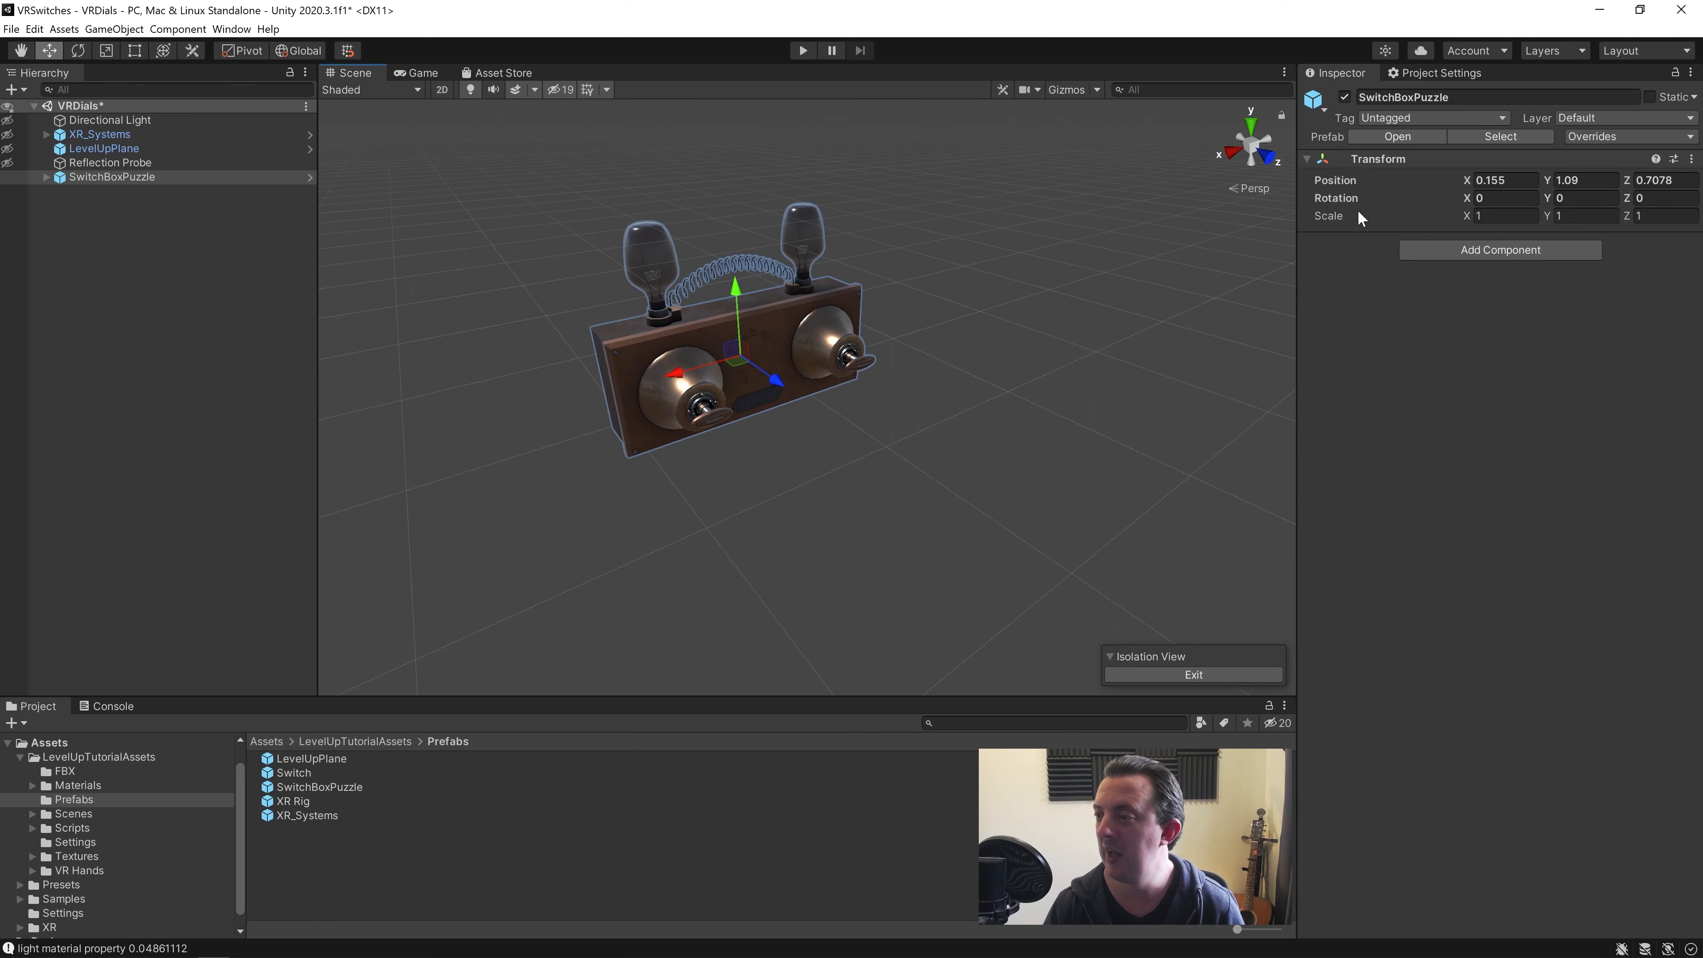
Review DialControllerRight's Box Collider, Rigidbody, XR Grab Interactable, Rotator and Light Control settings inside SwitchBoxPuzzle
{"action": "left_click", "coordinate": [54, 195]}
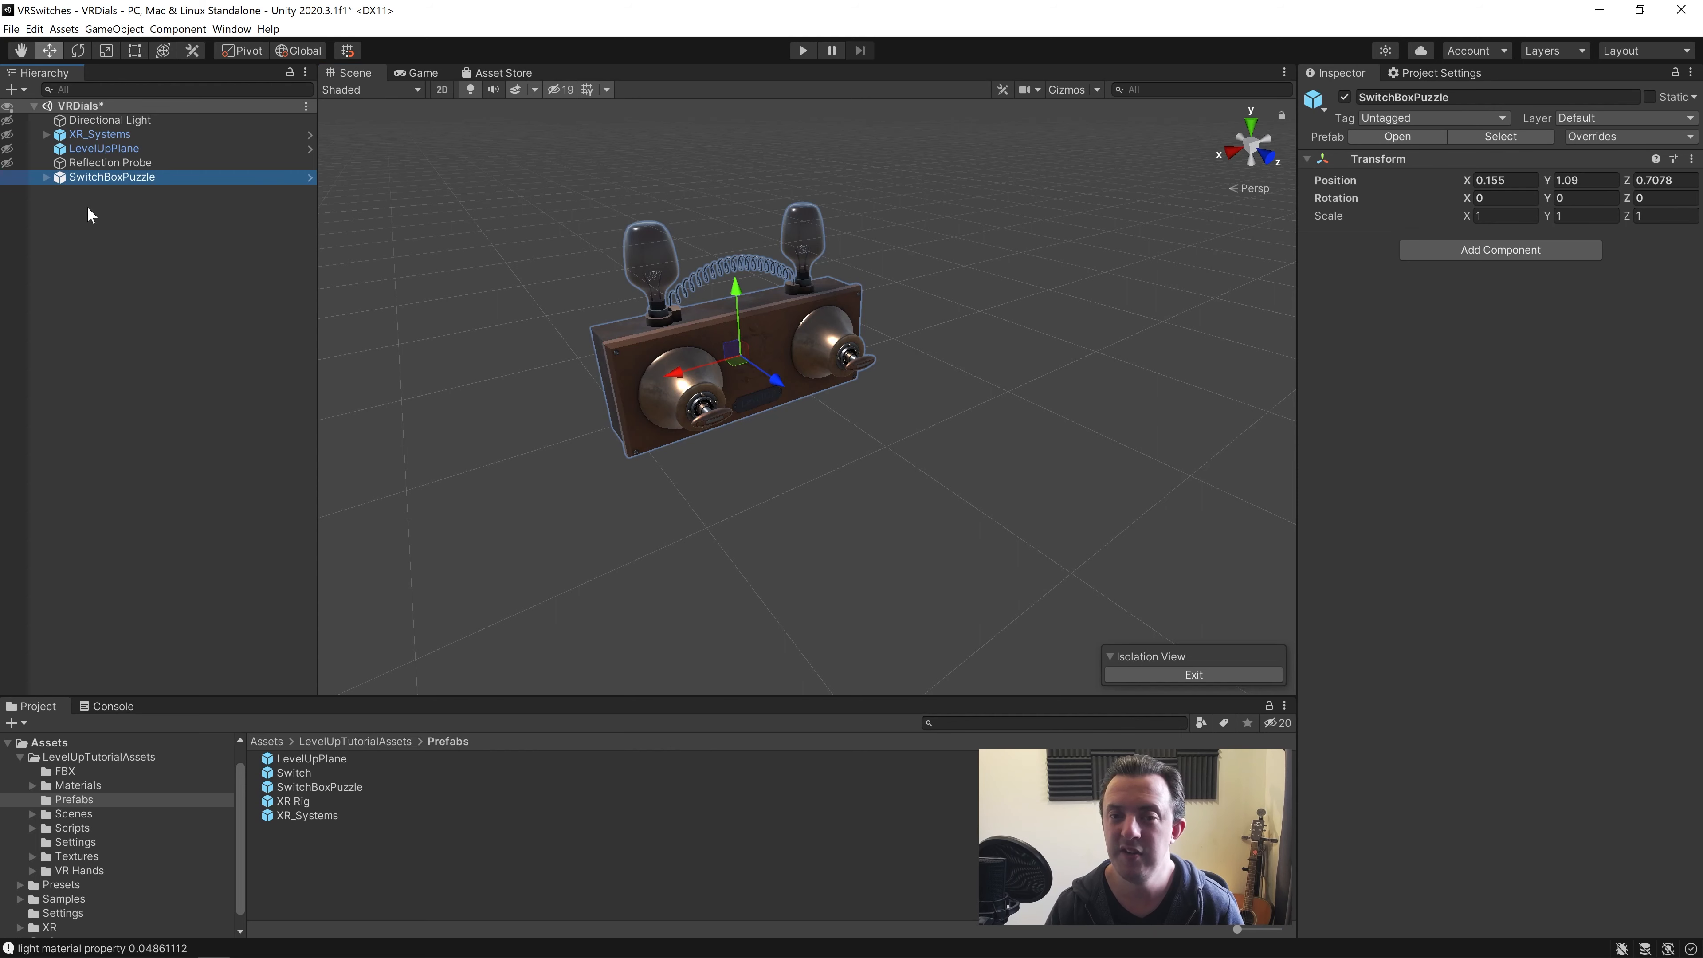
{"action": "left_click", "coordinate": [46, 177]}
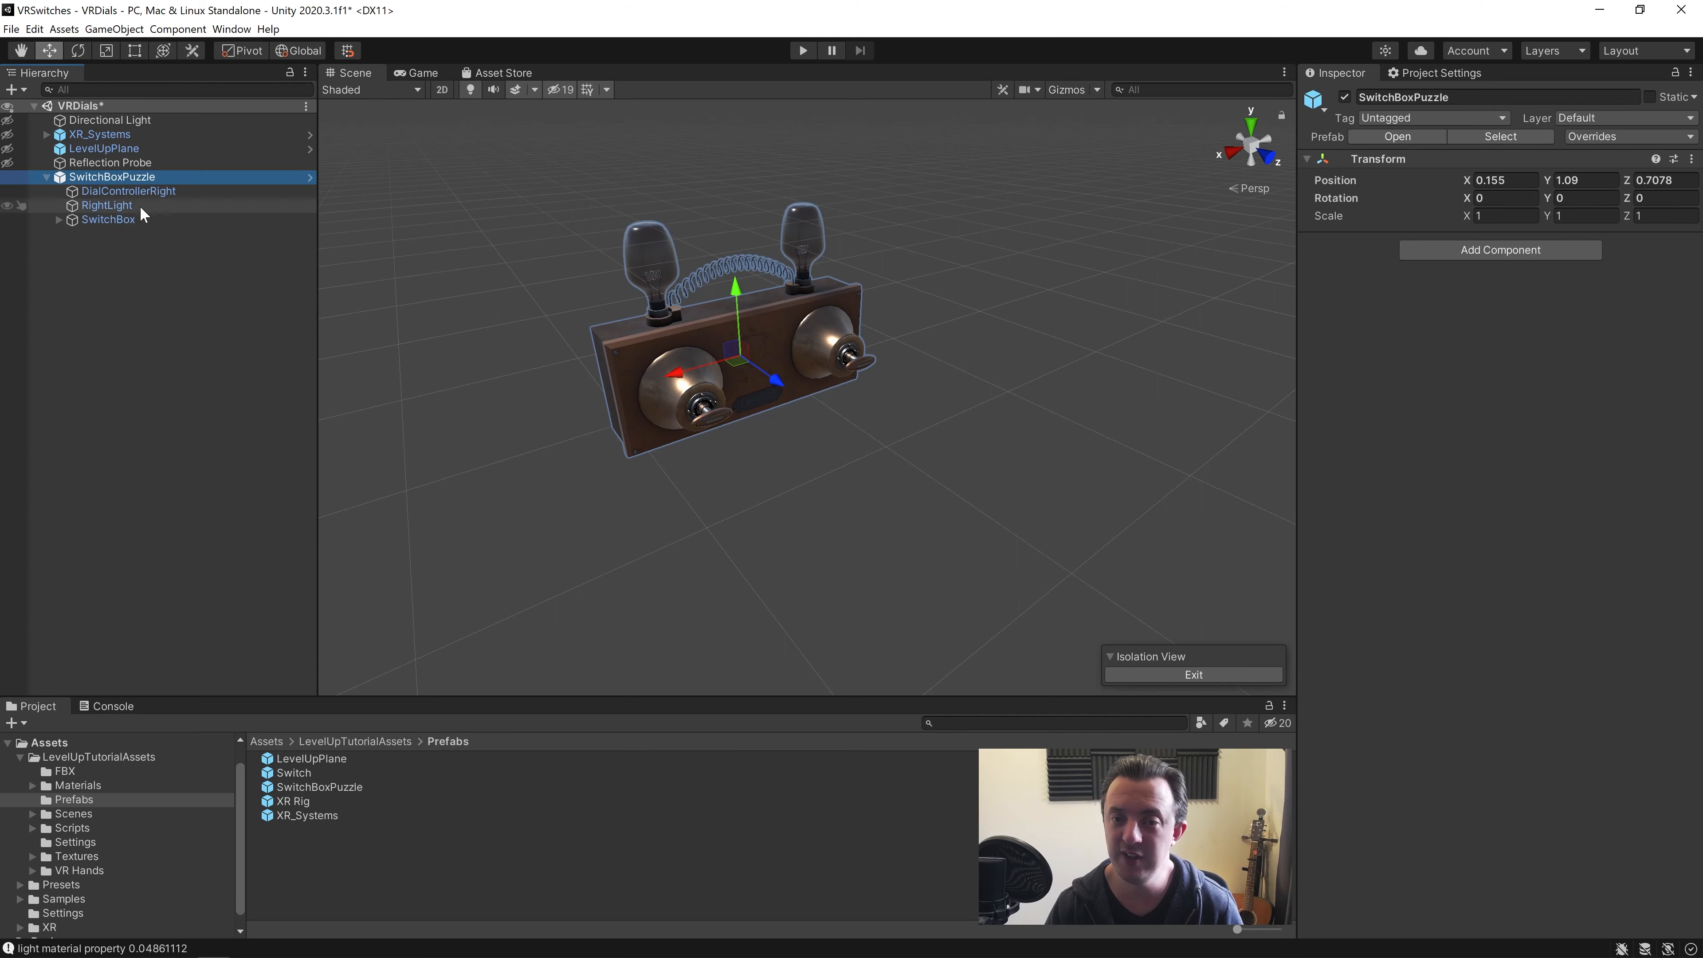
{"action": "left_click", "coordinate": [136, 192]}
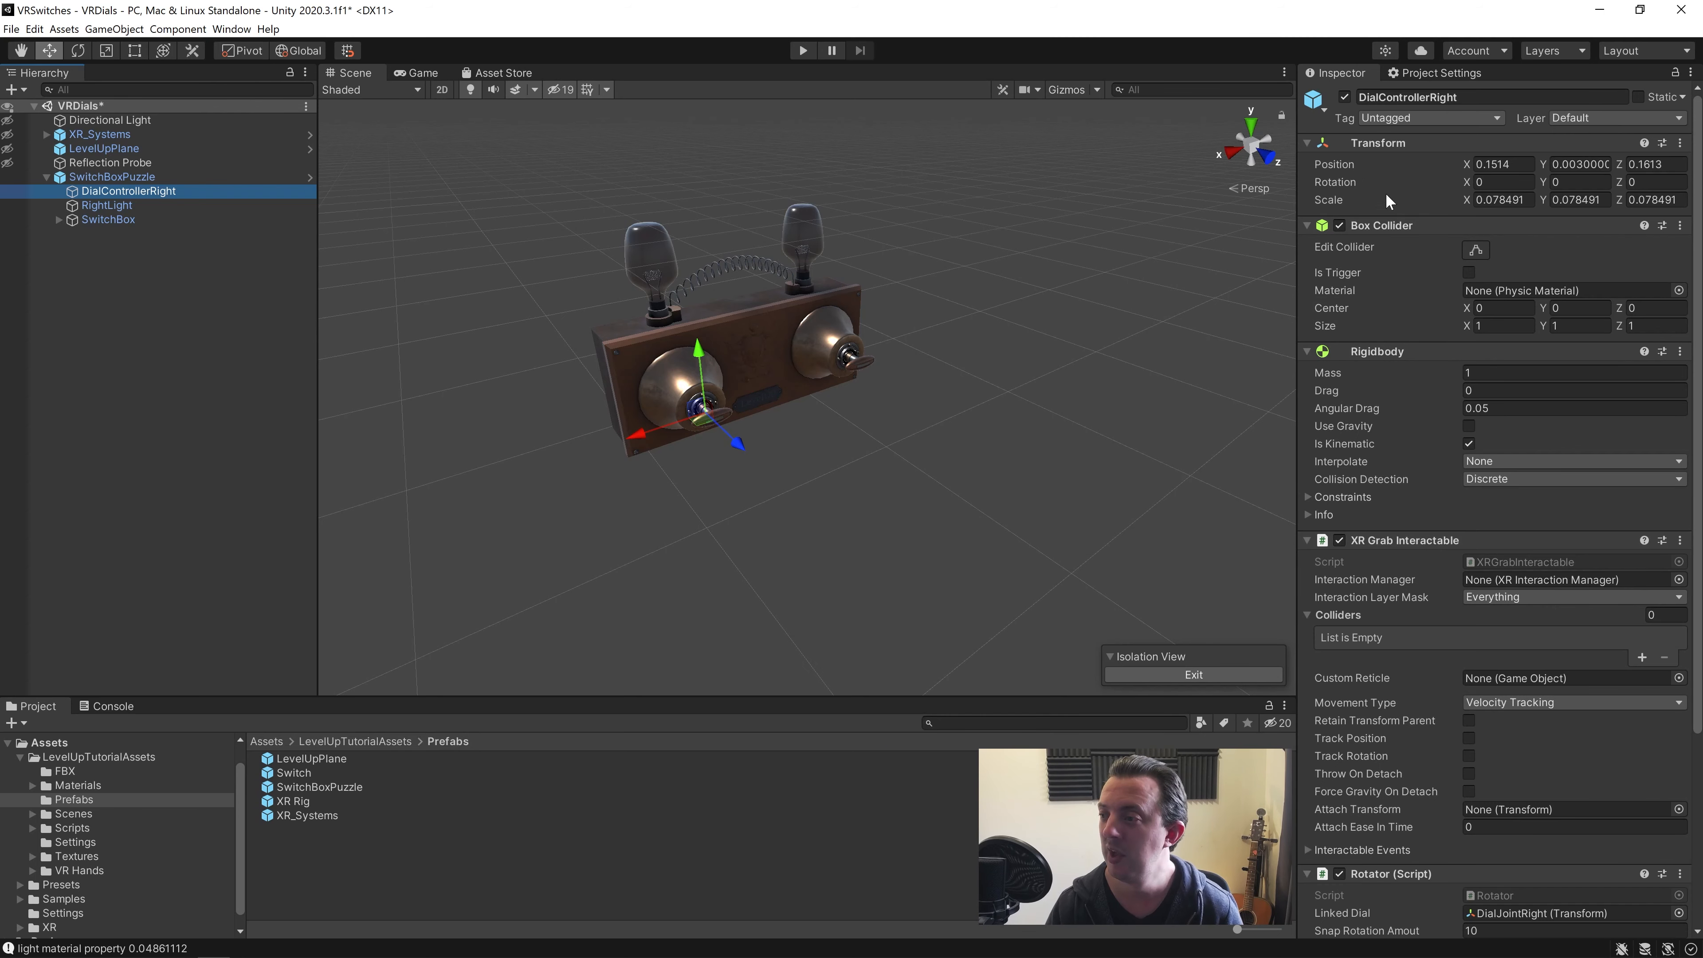
{"action": "scroll", "coordinate": [1429, 559], "scroll_direction": "down", "scroll_amount": 3}
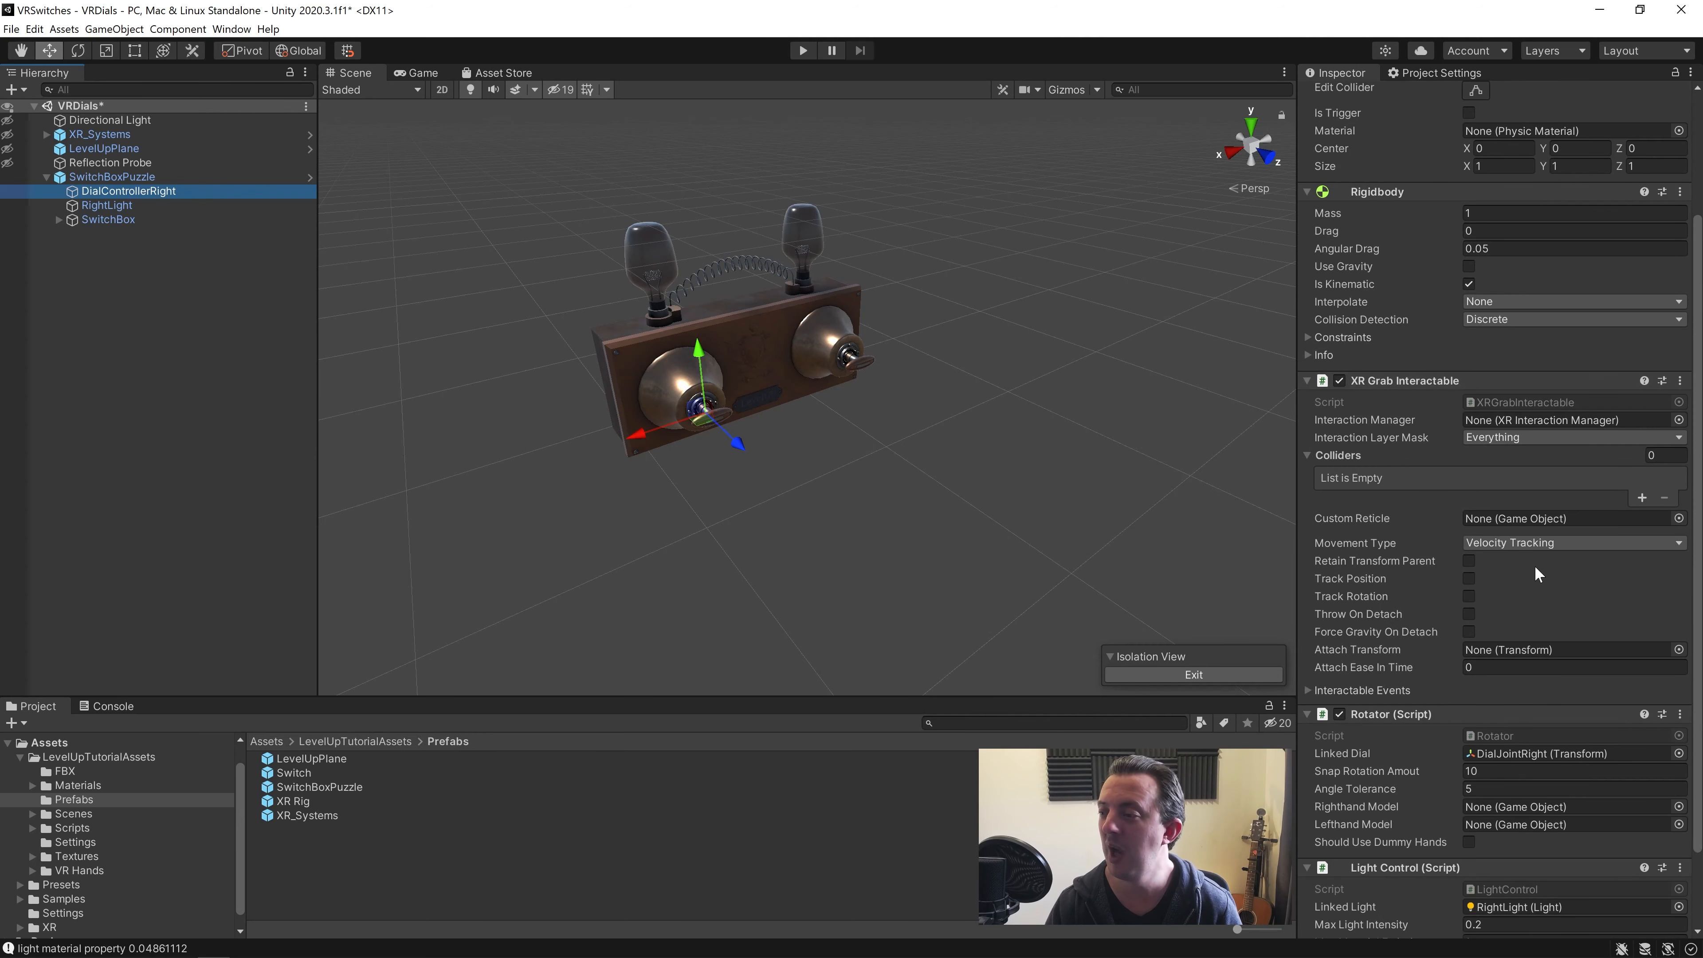
{"action": "mouse_move", "coordinate": [1417, 583]}
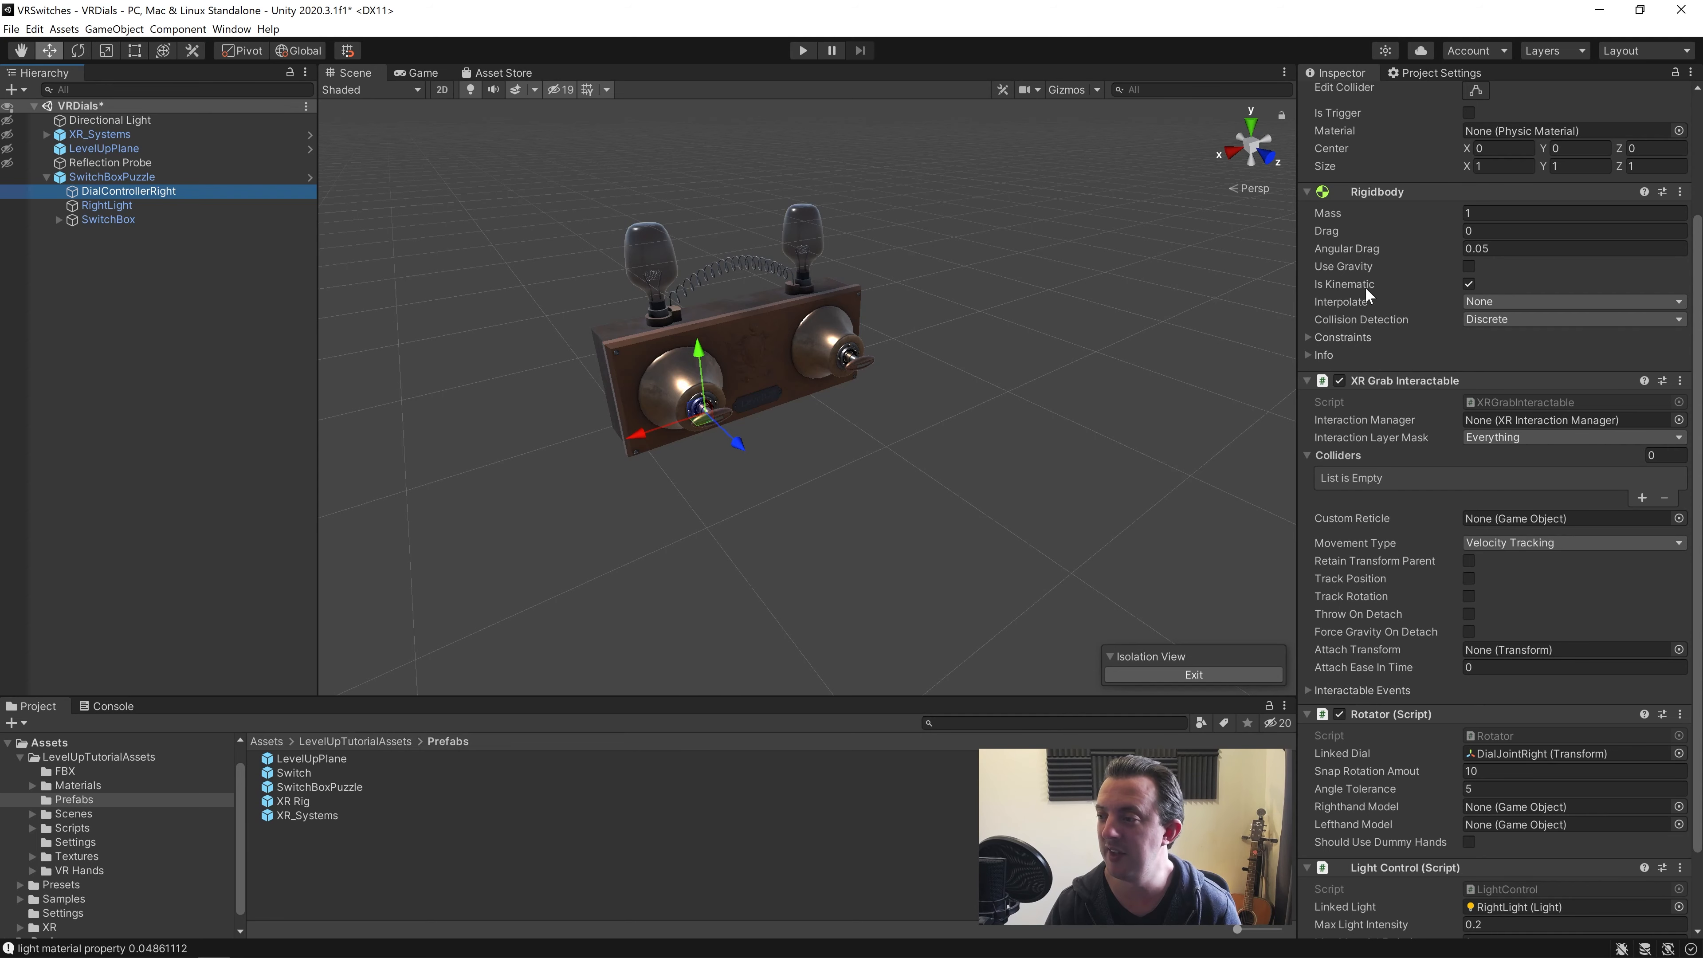
{"action": "scroll", "coordinate": [1374, 286], "scroll_direction": "down", "scroll_amount": 3}
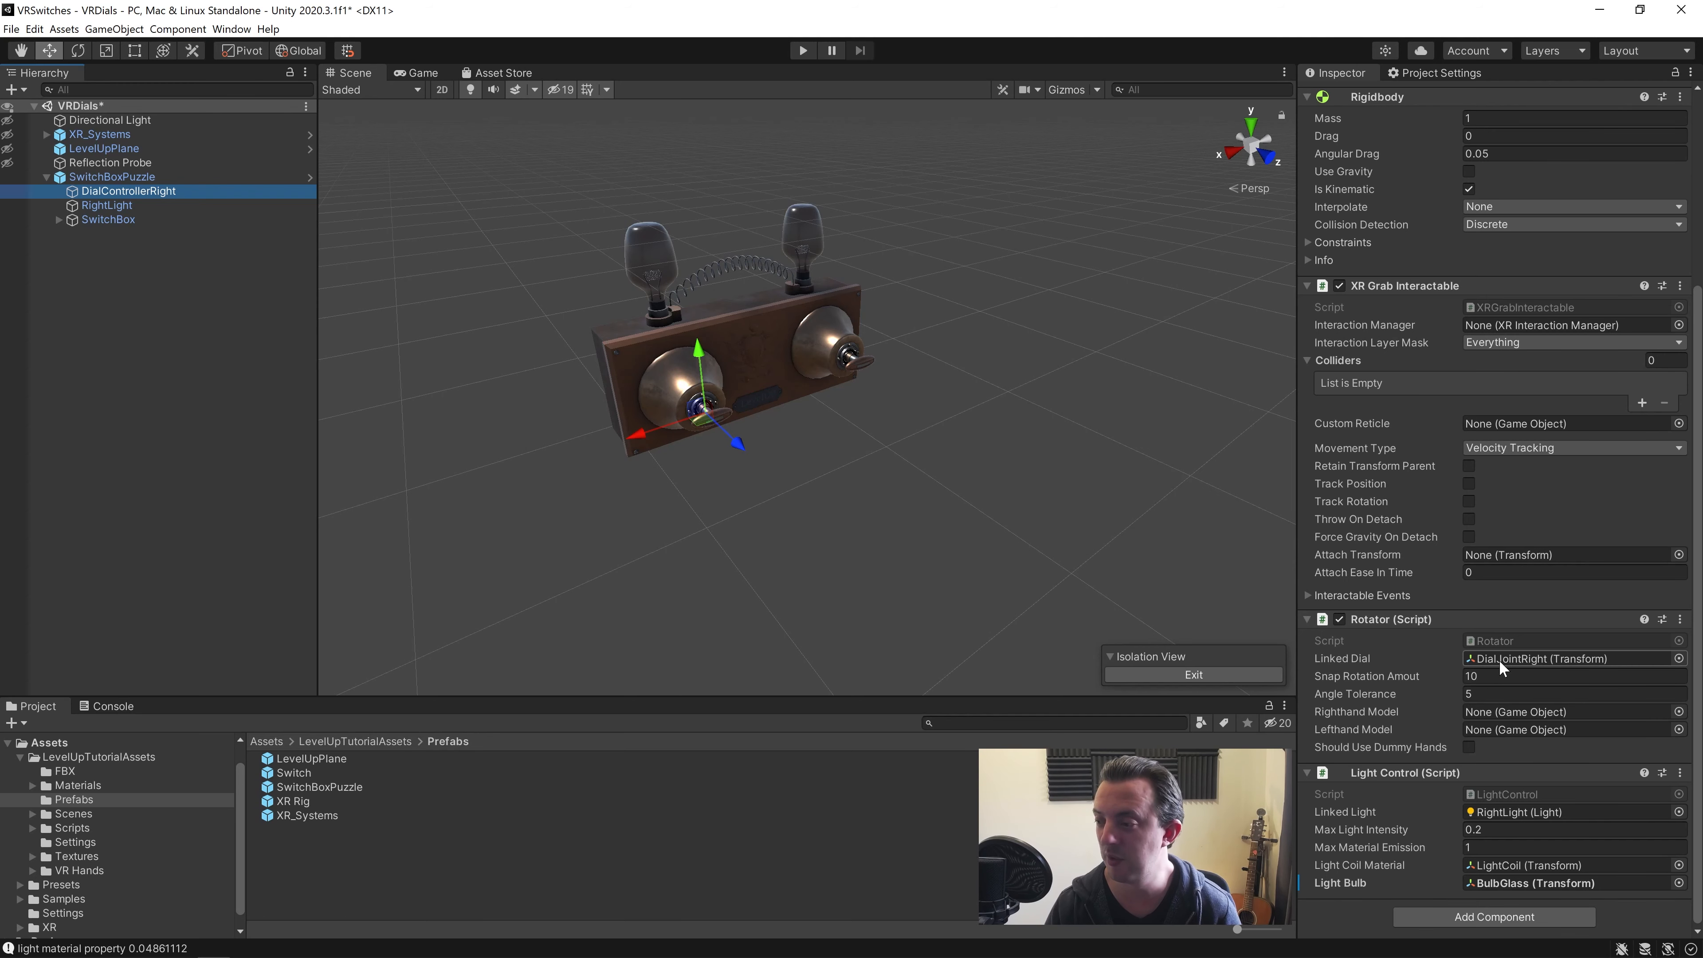
Expand SwitchBox and check which parts of the model its BulbGlass, BulbGlass001 and Dial objects represent
{"action": "left_click", "coordinate": [58, 219]}
{"action": "left_click", "coordinate": [101, 220]}
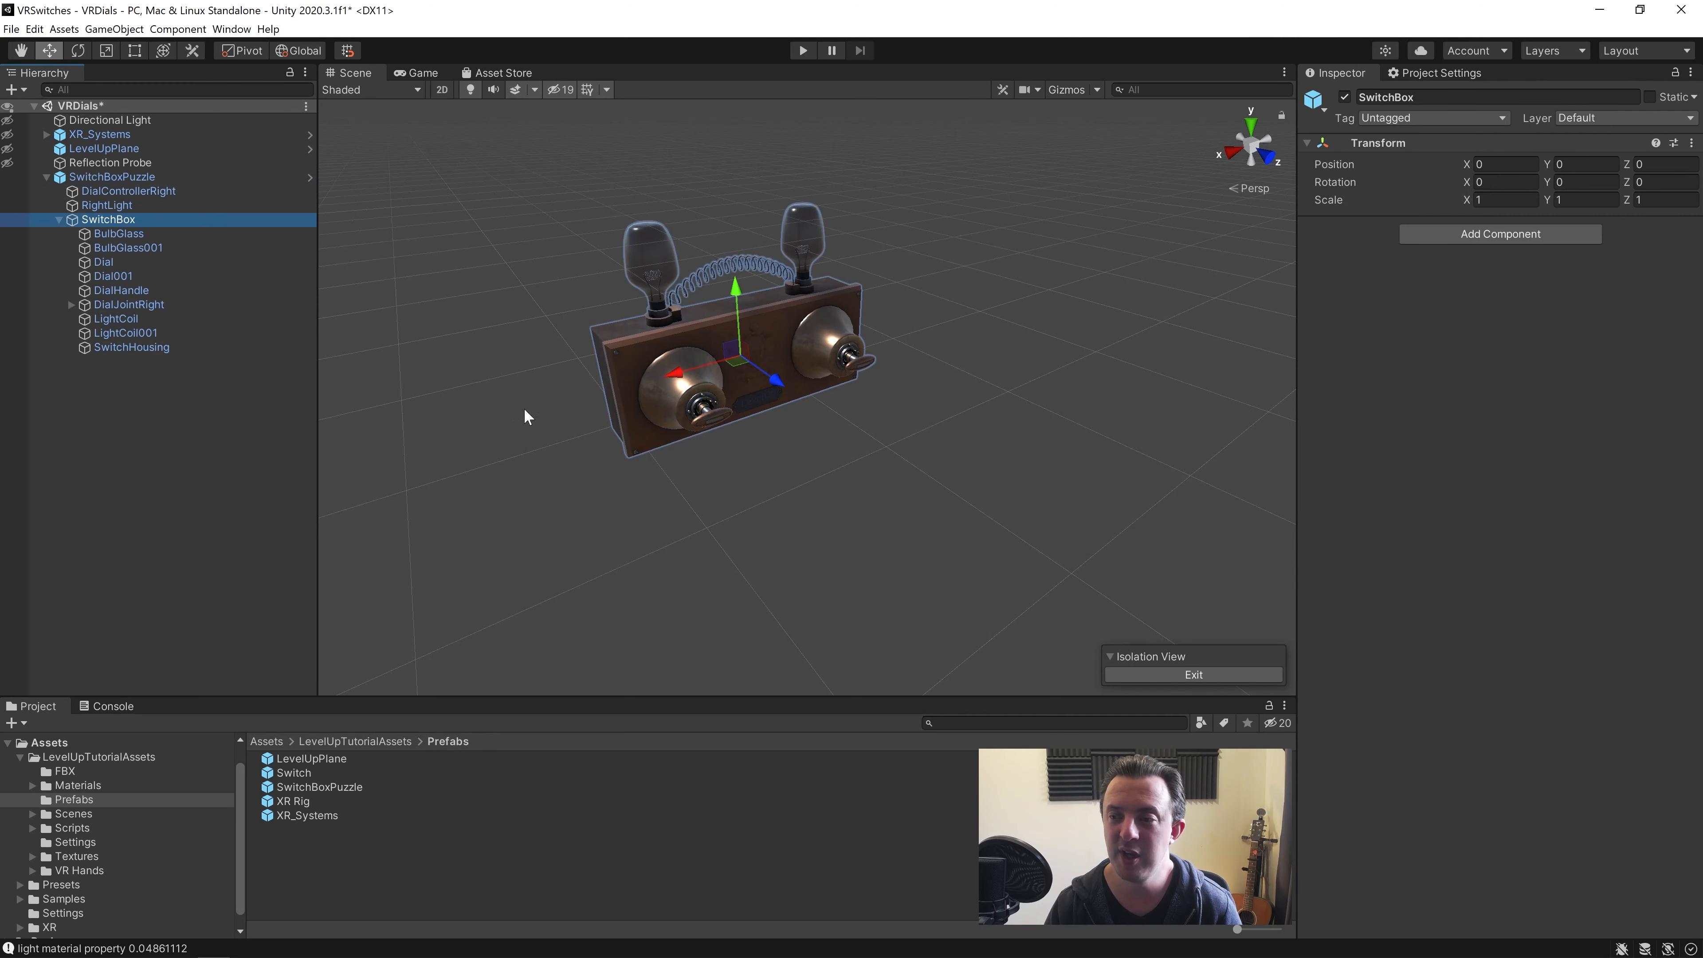
{"action": "left_click", "coordinate": [108, 234]}
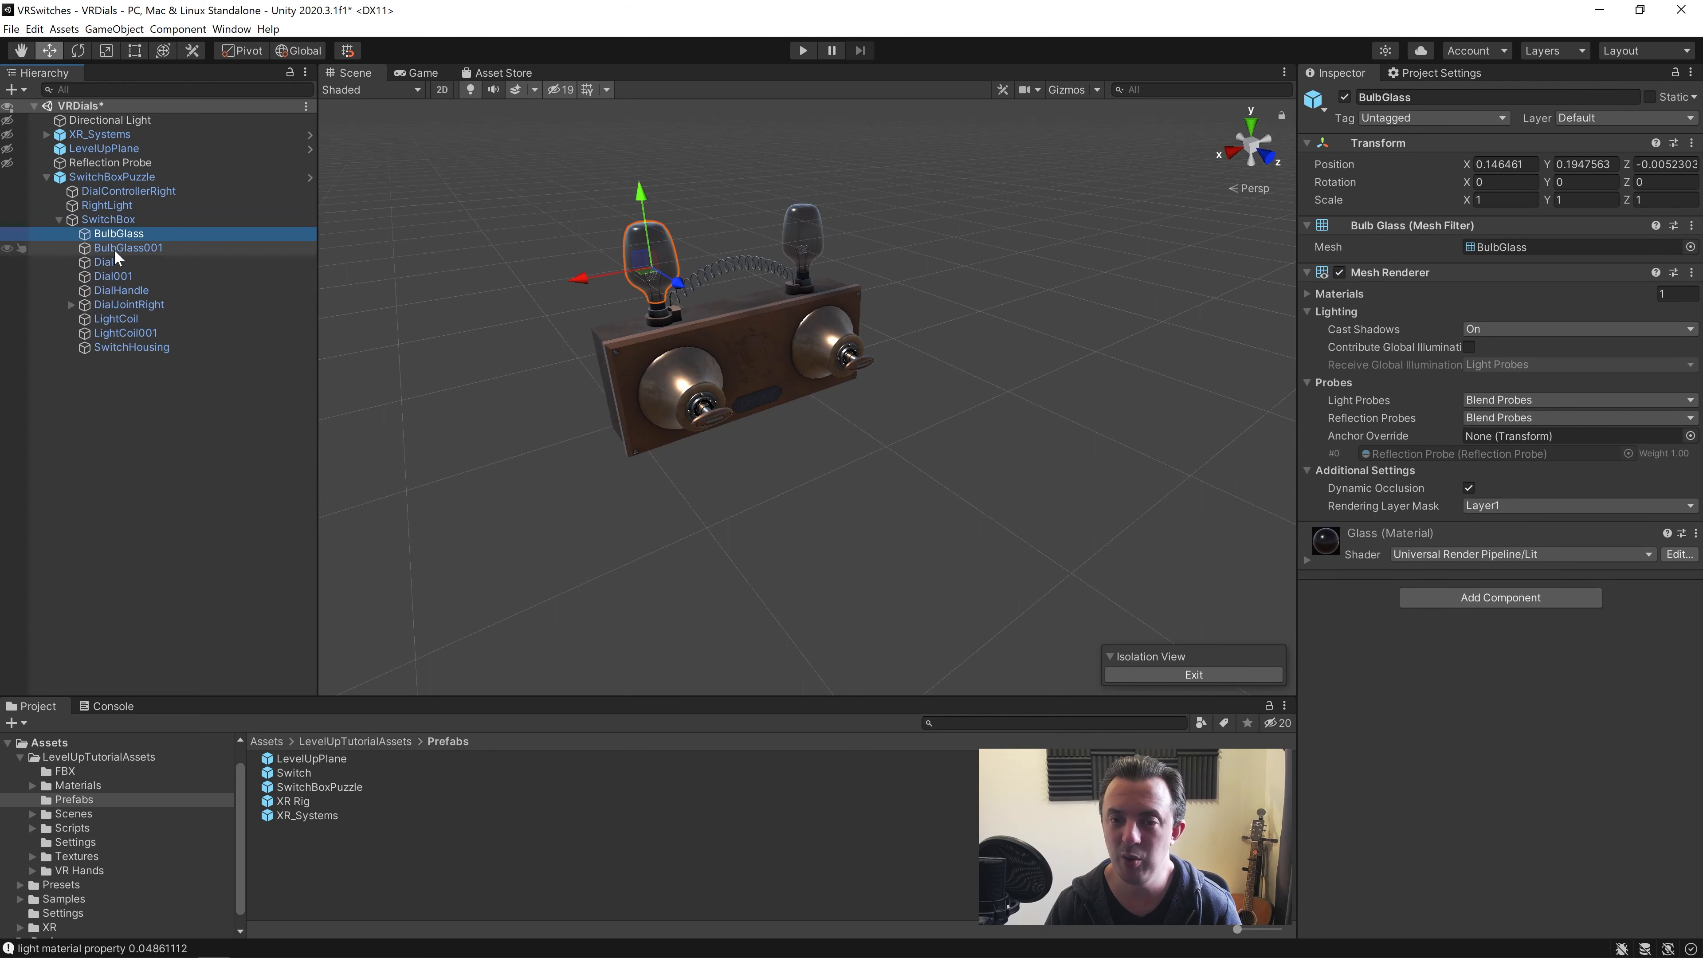
{"action": "left_click", "coordinate": [115, 249]}
{"action": "left_click", "coordinate": [109, 263]}
{"action": "left_click", "coordinate": [115, 251]}
{"action": "left_click", "coordinate": [119, 233]}
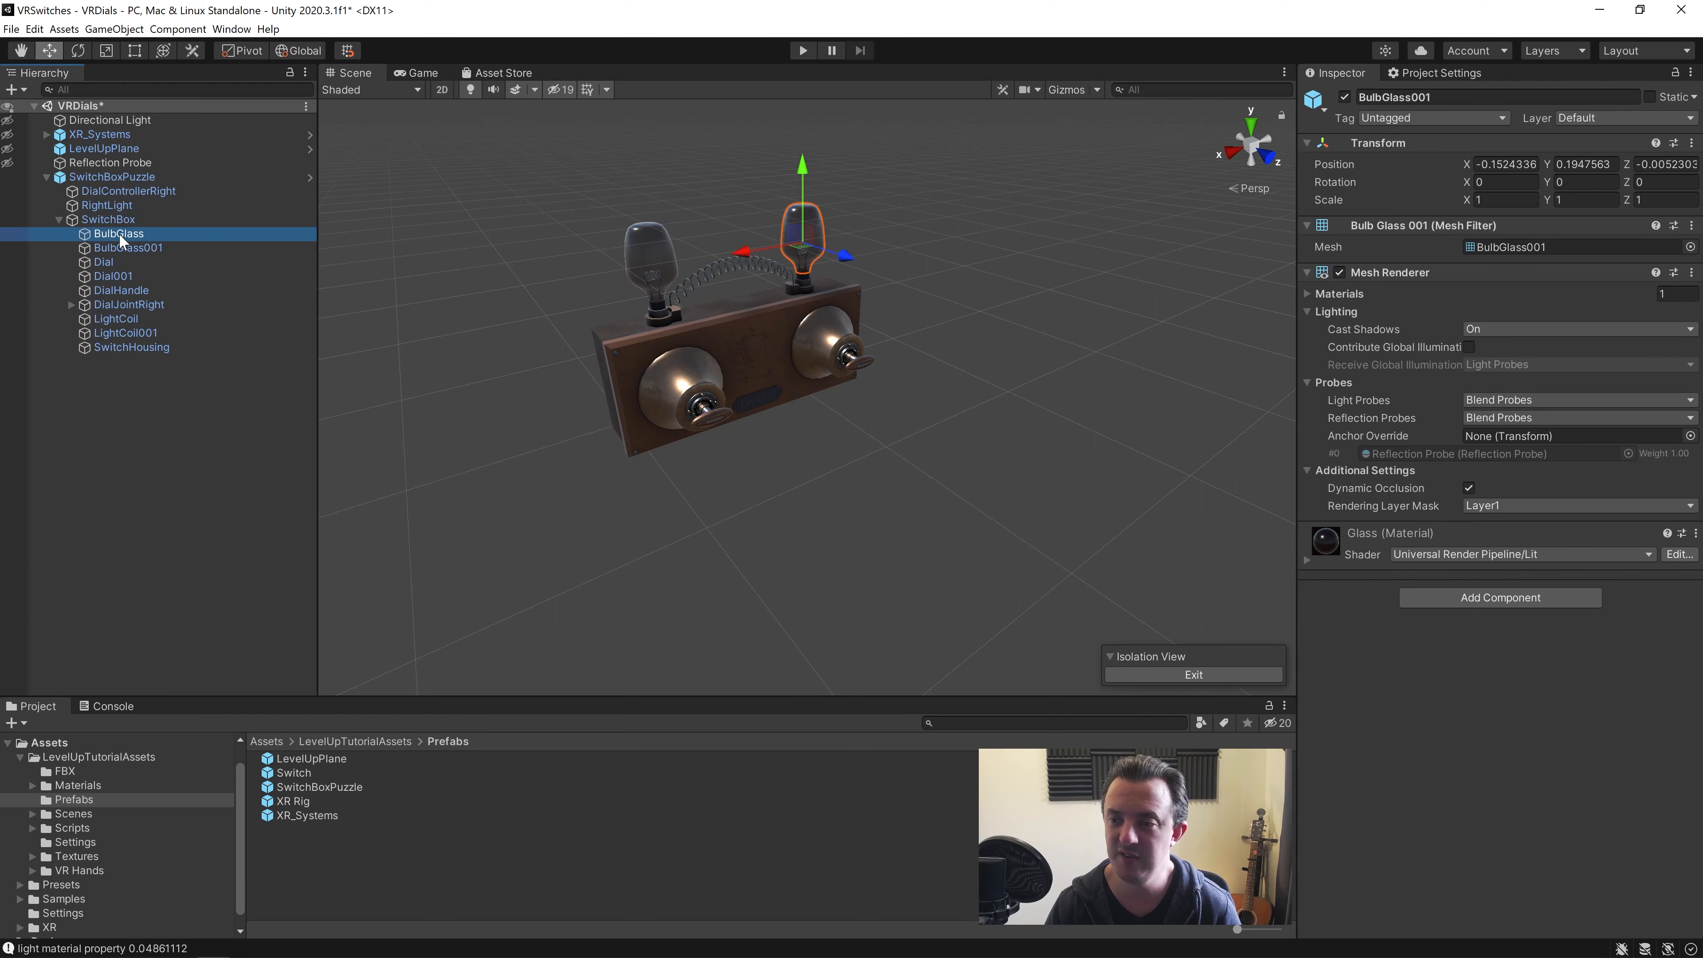
Check which parts of the switch box Dial and DialJointRight represent, viewing the joint's pivot up close
{"action": "left_click", "coordinate": [119, 261]}
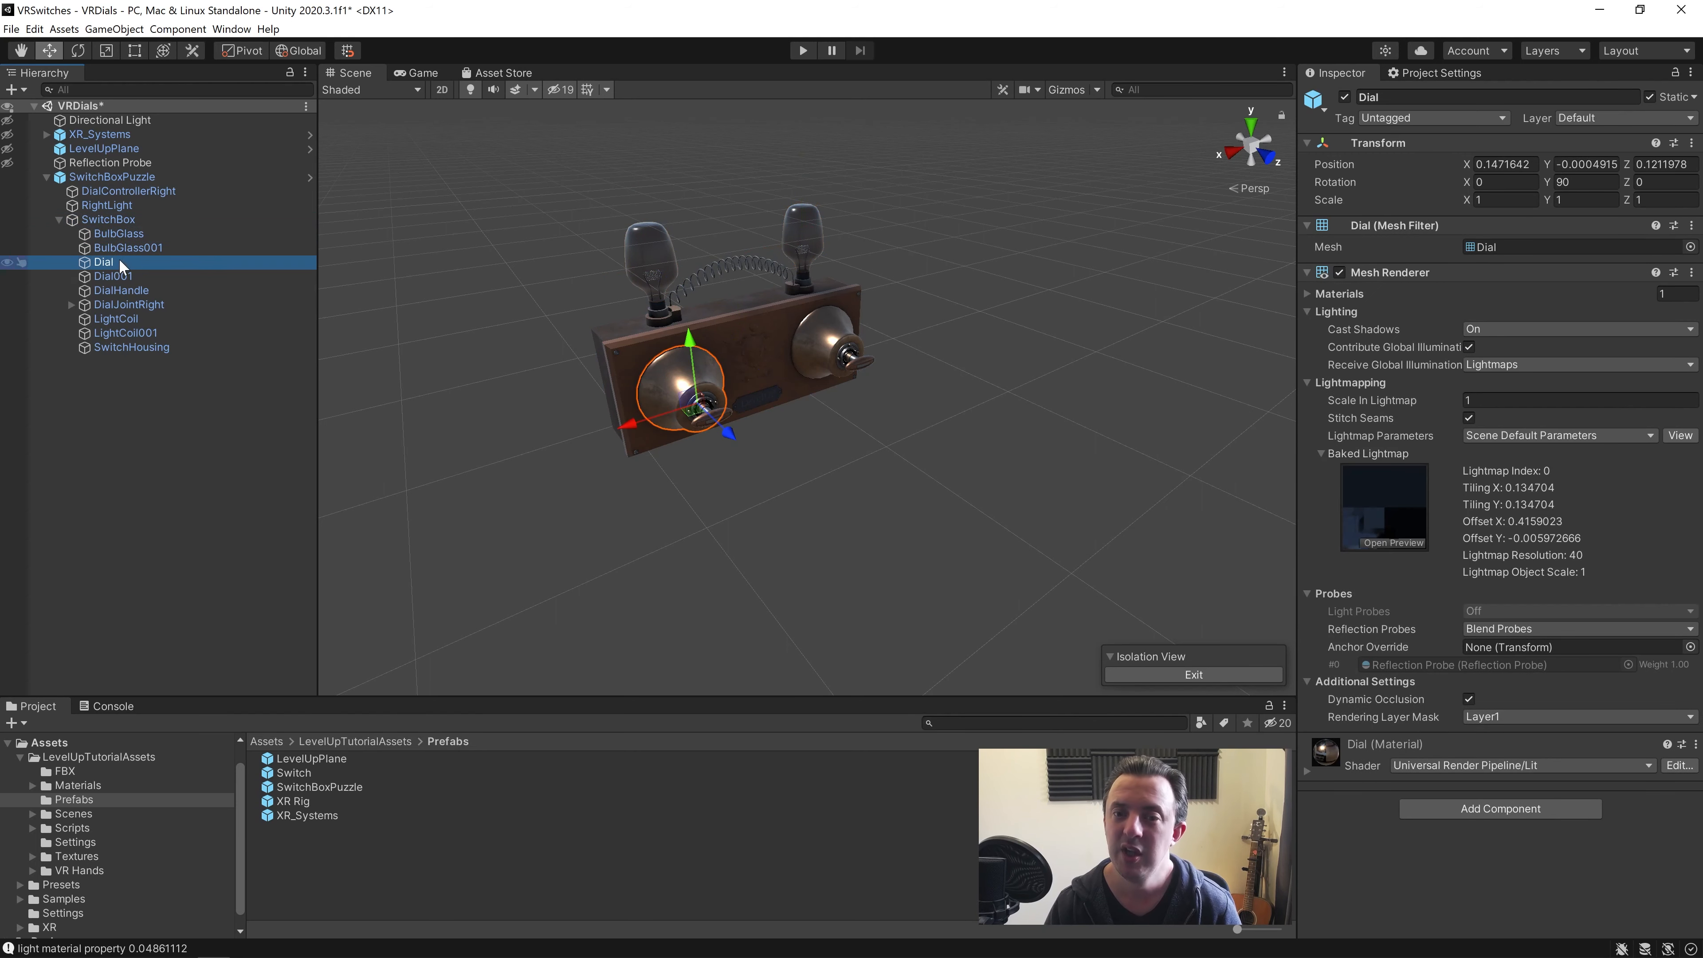
{"action": "left_click", "coordinate": [129, 305]}
{"action": "left_click_drag", "start_coordinate": [707, 431], "coordinate": [785, 452], "text": "alt"}
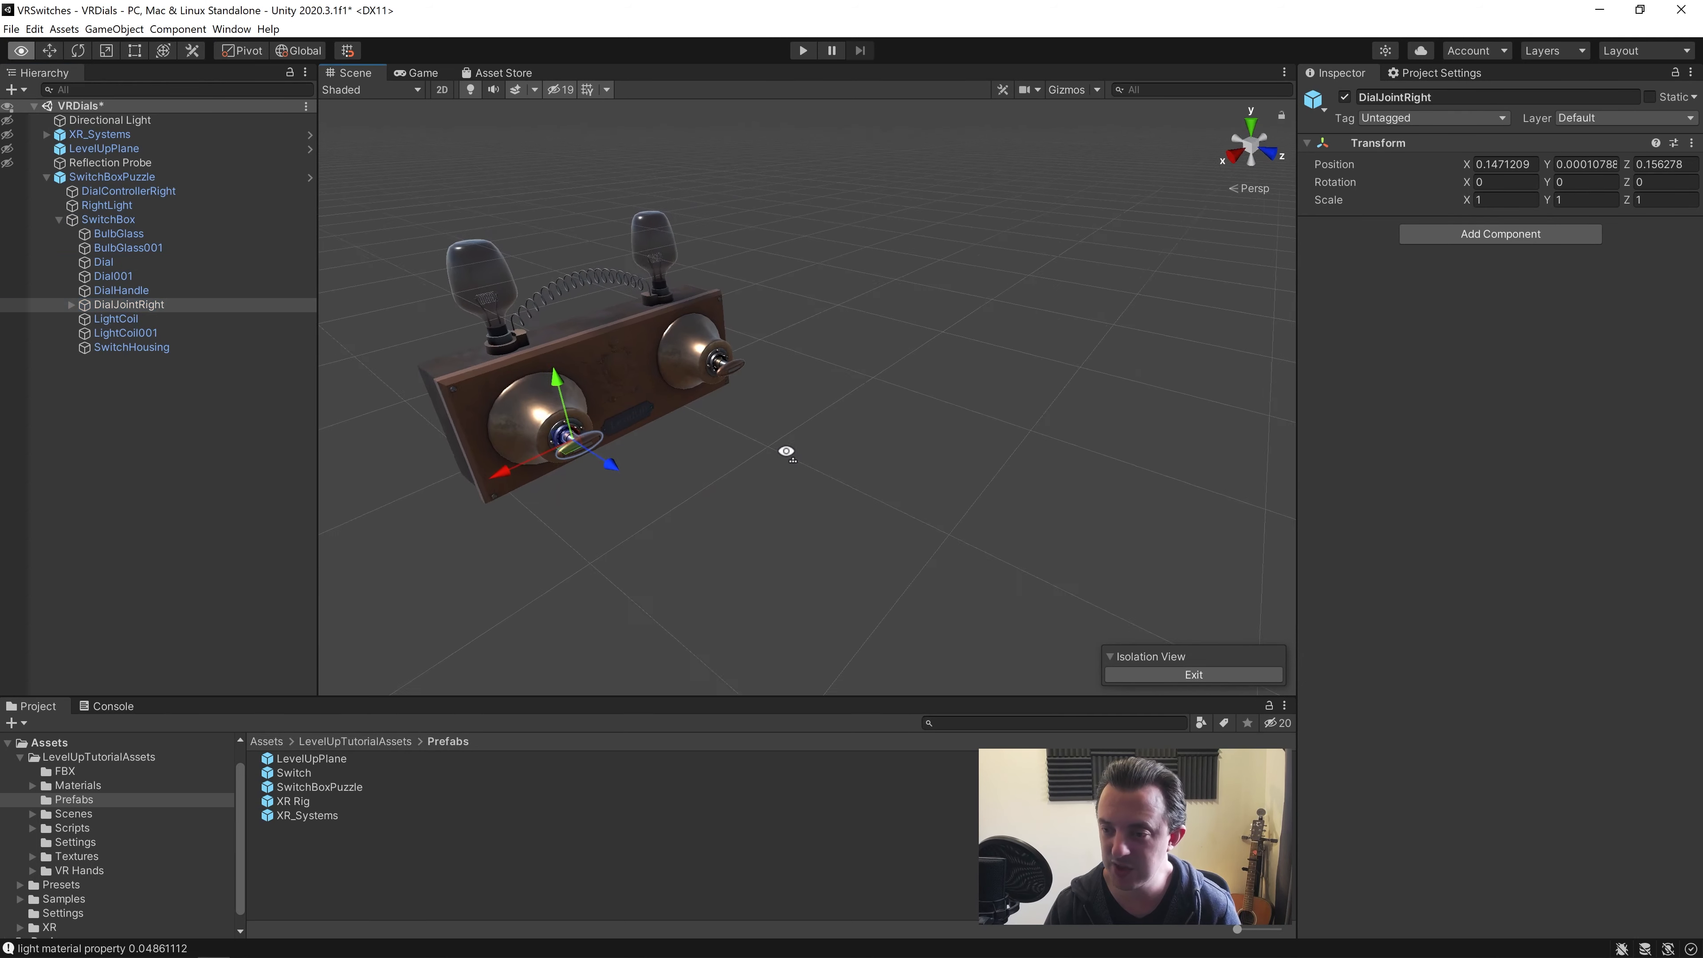
{"action": "right_click_drag", "start_coordinate": [786, 451], "coordinate": [791, 452]}
{"action": "middle_click_drag", "start_coordinate": [637, 443], "coordinate": [753, 443]}
{"action": "right_click_drag", "start_coordinate": [942, 503], "coordinate": [888, 496]}
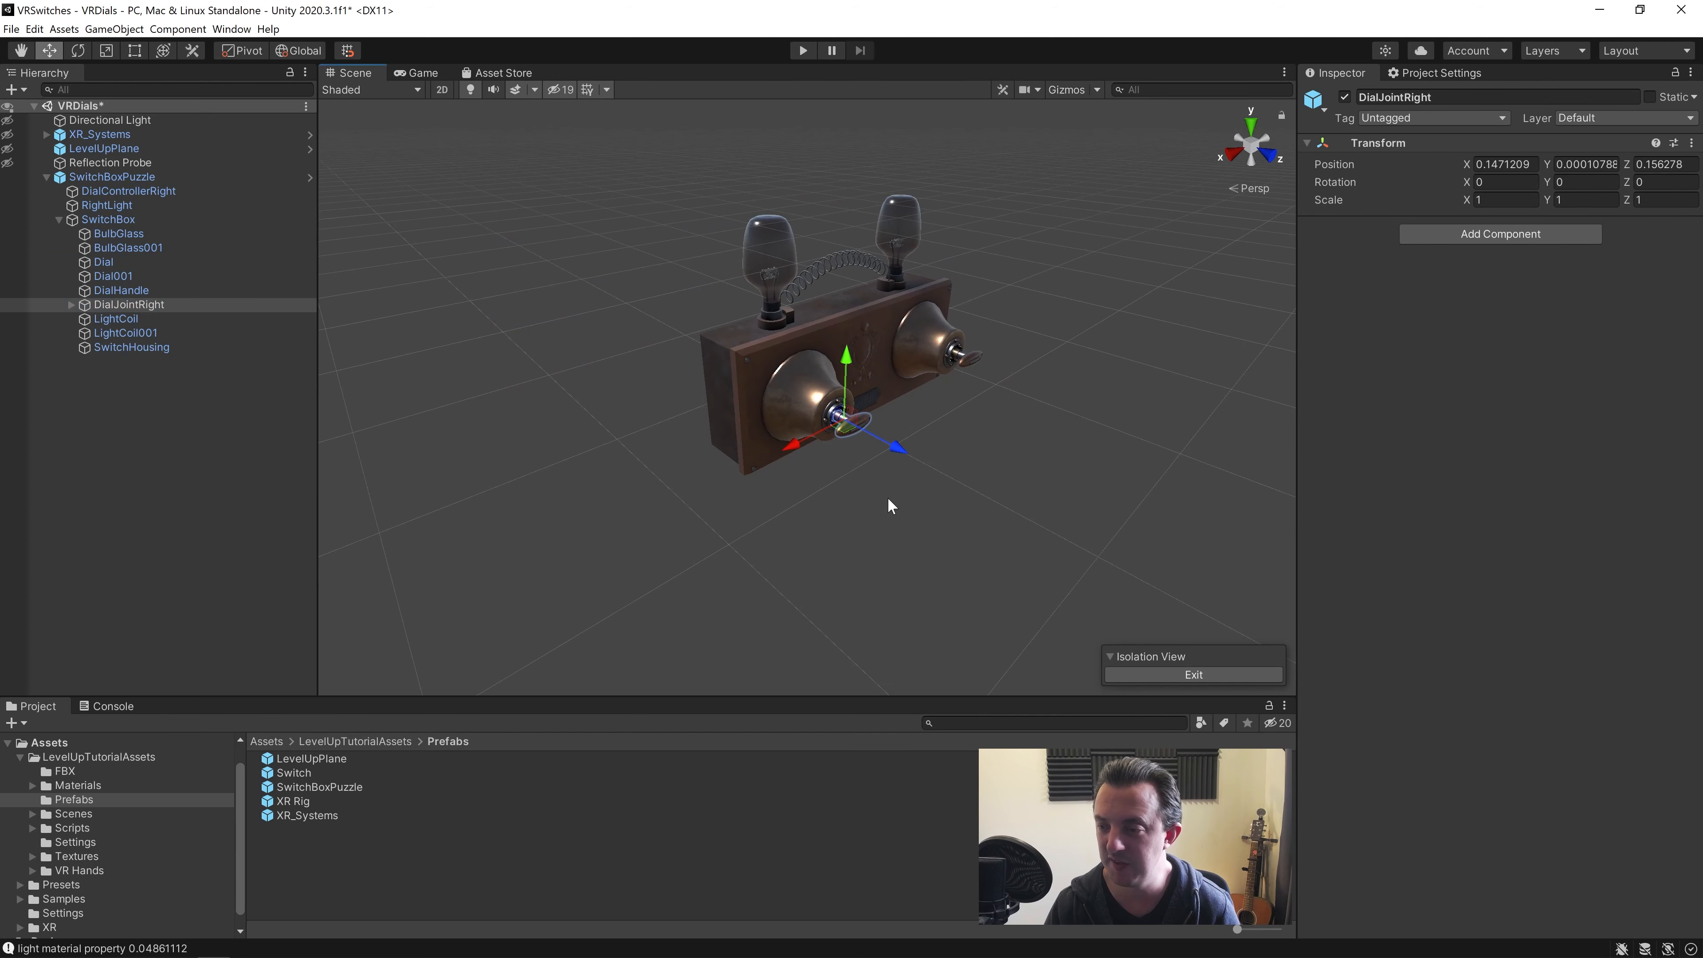
Try rotating DialJointRight about its pivot and undo the rotation
{"action": "key", "text": "e"}
{"action": "left_click_drag", "start_coordinate": [789, 421], "coordinate": [807, 391]}
{"action": "key", "text": "ctrl+z"}
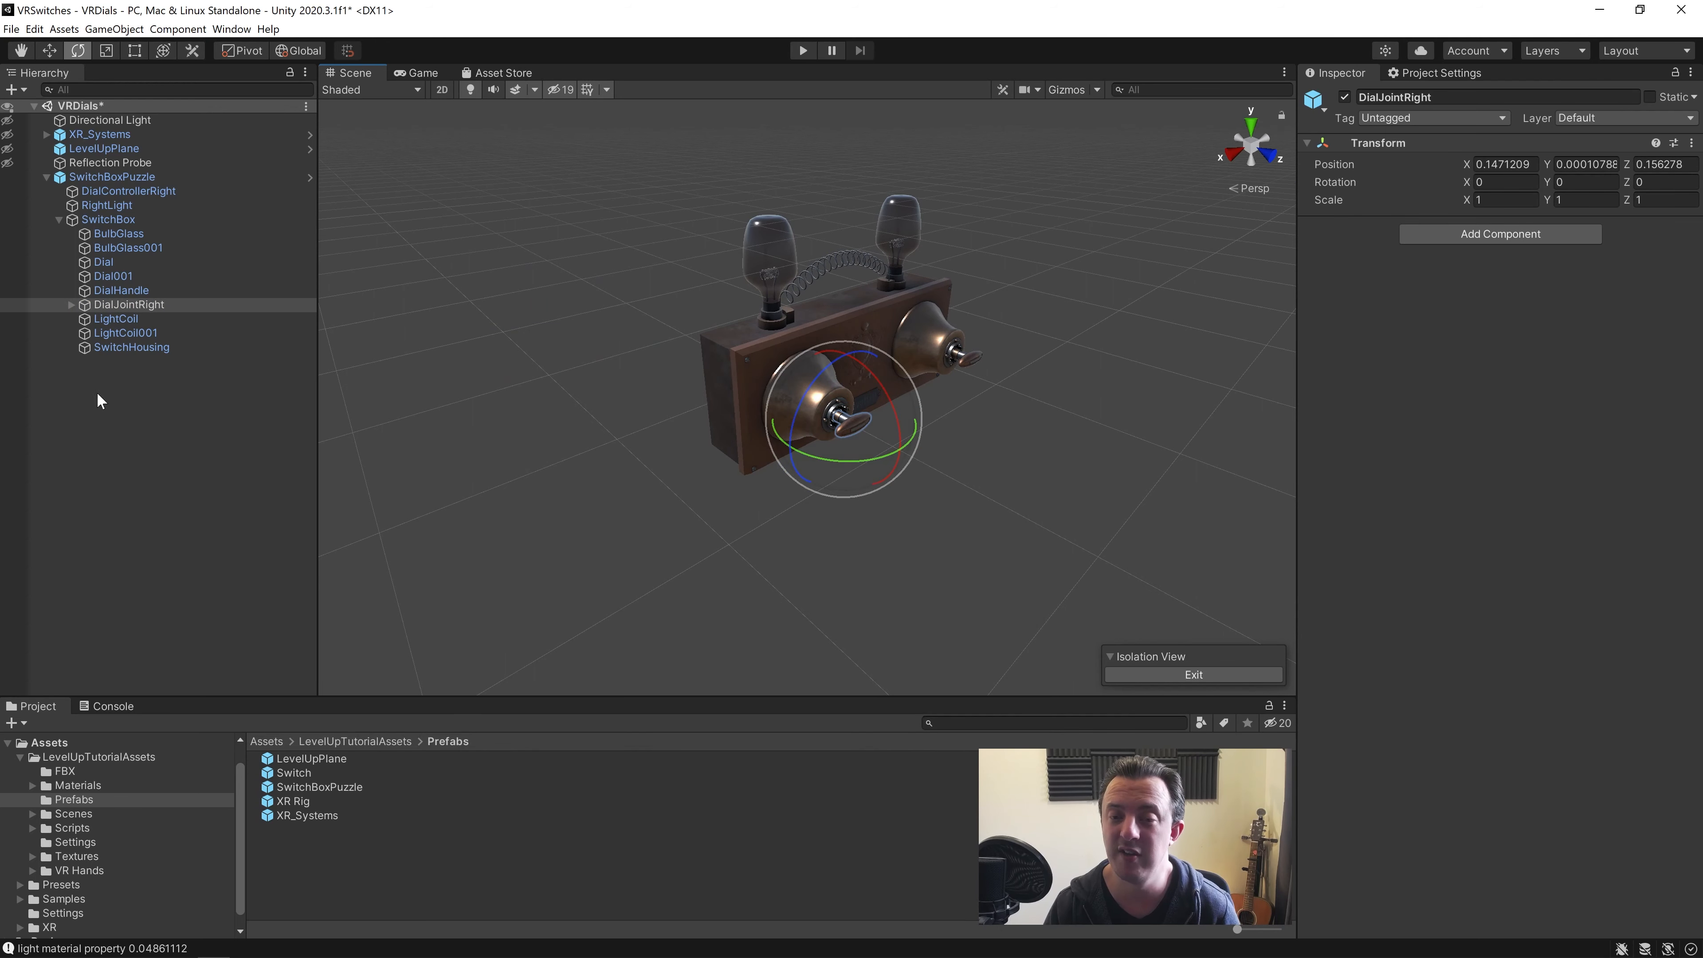
Review the Rotator script's Linked Dial reference on DialControllerRight
{"action": "left_click", "coordinate": [107, 191]}
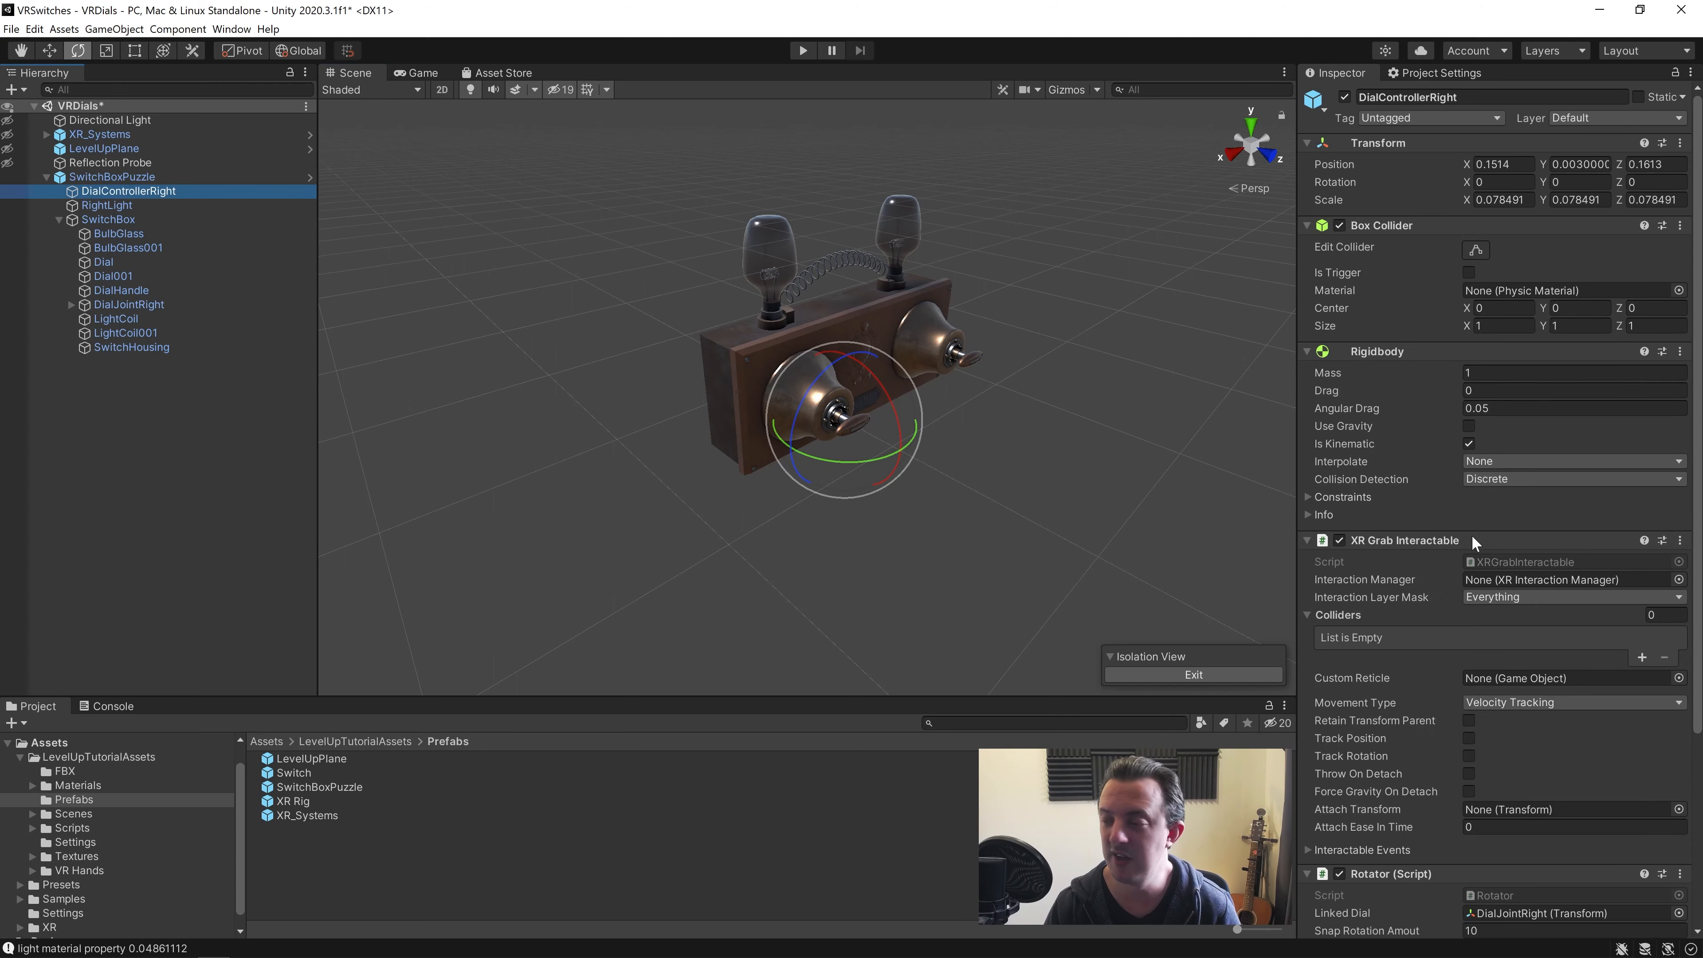
{"action": "scroll", "coordinate": [1466, 746], "scroll_direction": "down", "scroll_amount": 3}
{"action": "left_click", "coordinate": [1368, 754]}
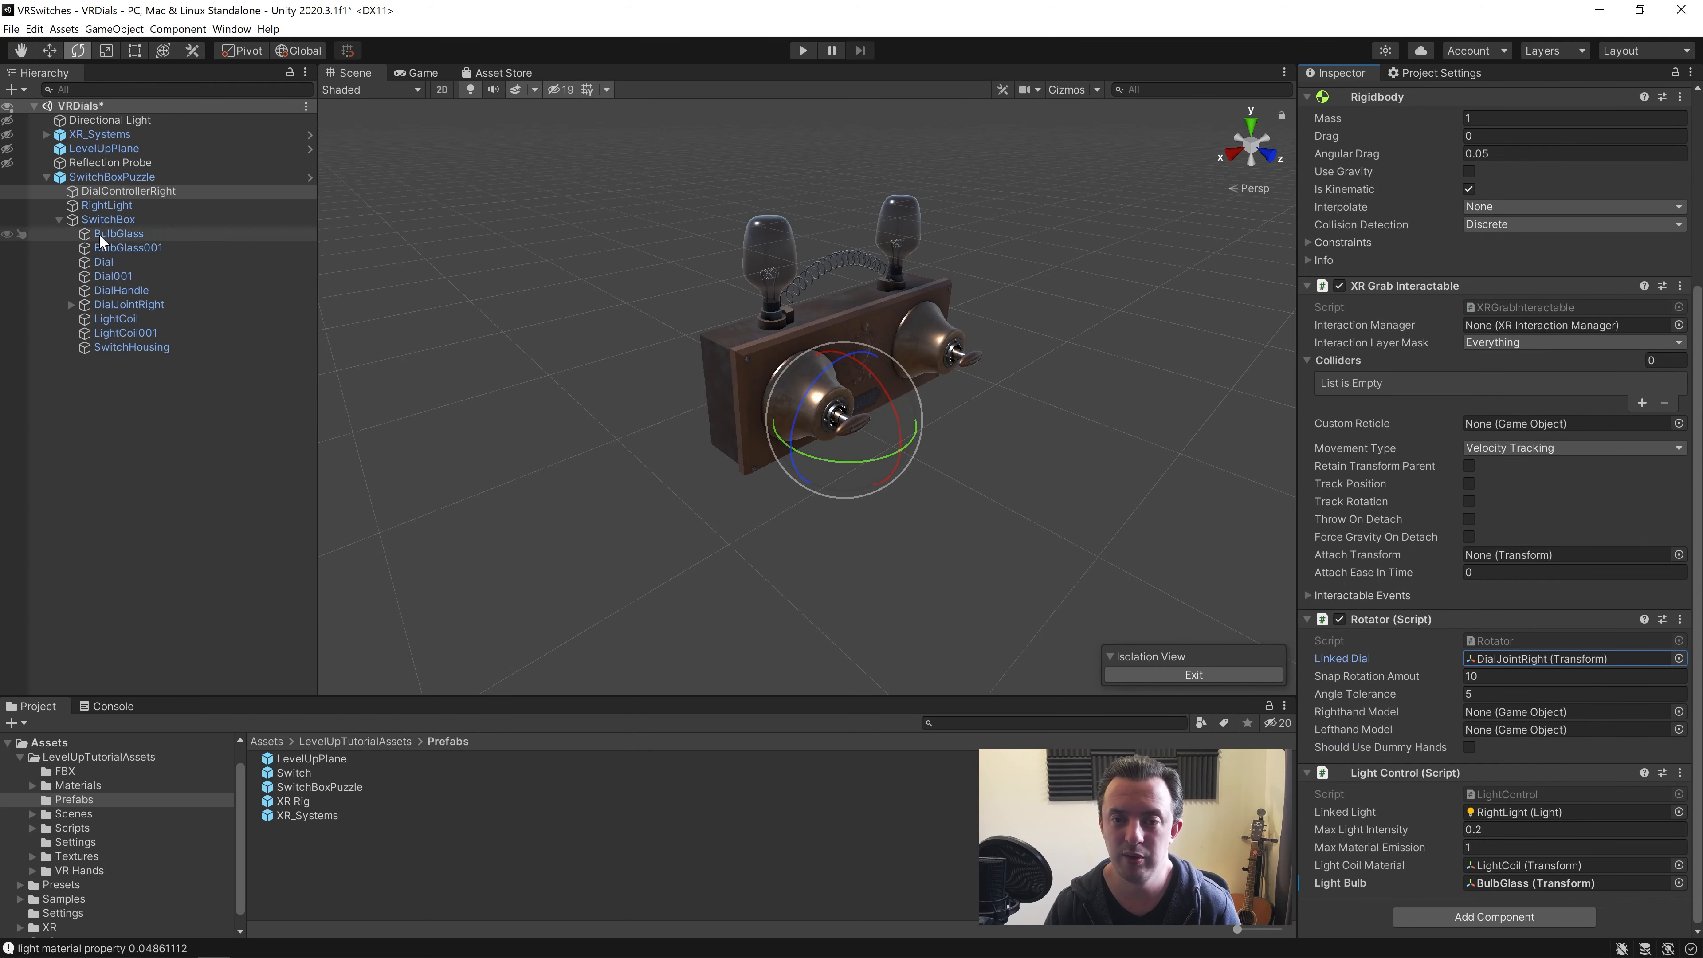
Check which model parts SwitchBox's bulb, dial, handle, joint and light coil children represent, and collapse SwitchBox in the hierarchy
{"action": "left_click", "coordinate": [100, 234]}
{"action": "left_click", "coordinate": [103, 247]}
{"action": "left_click", "coordinate": [103, 261]}
{"action": "left_click", "coordinate": [106, 276]}
{"action": "left_click", "coordinate": [111, 289]}
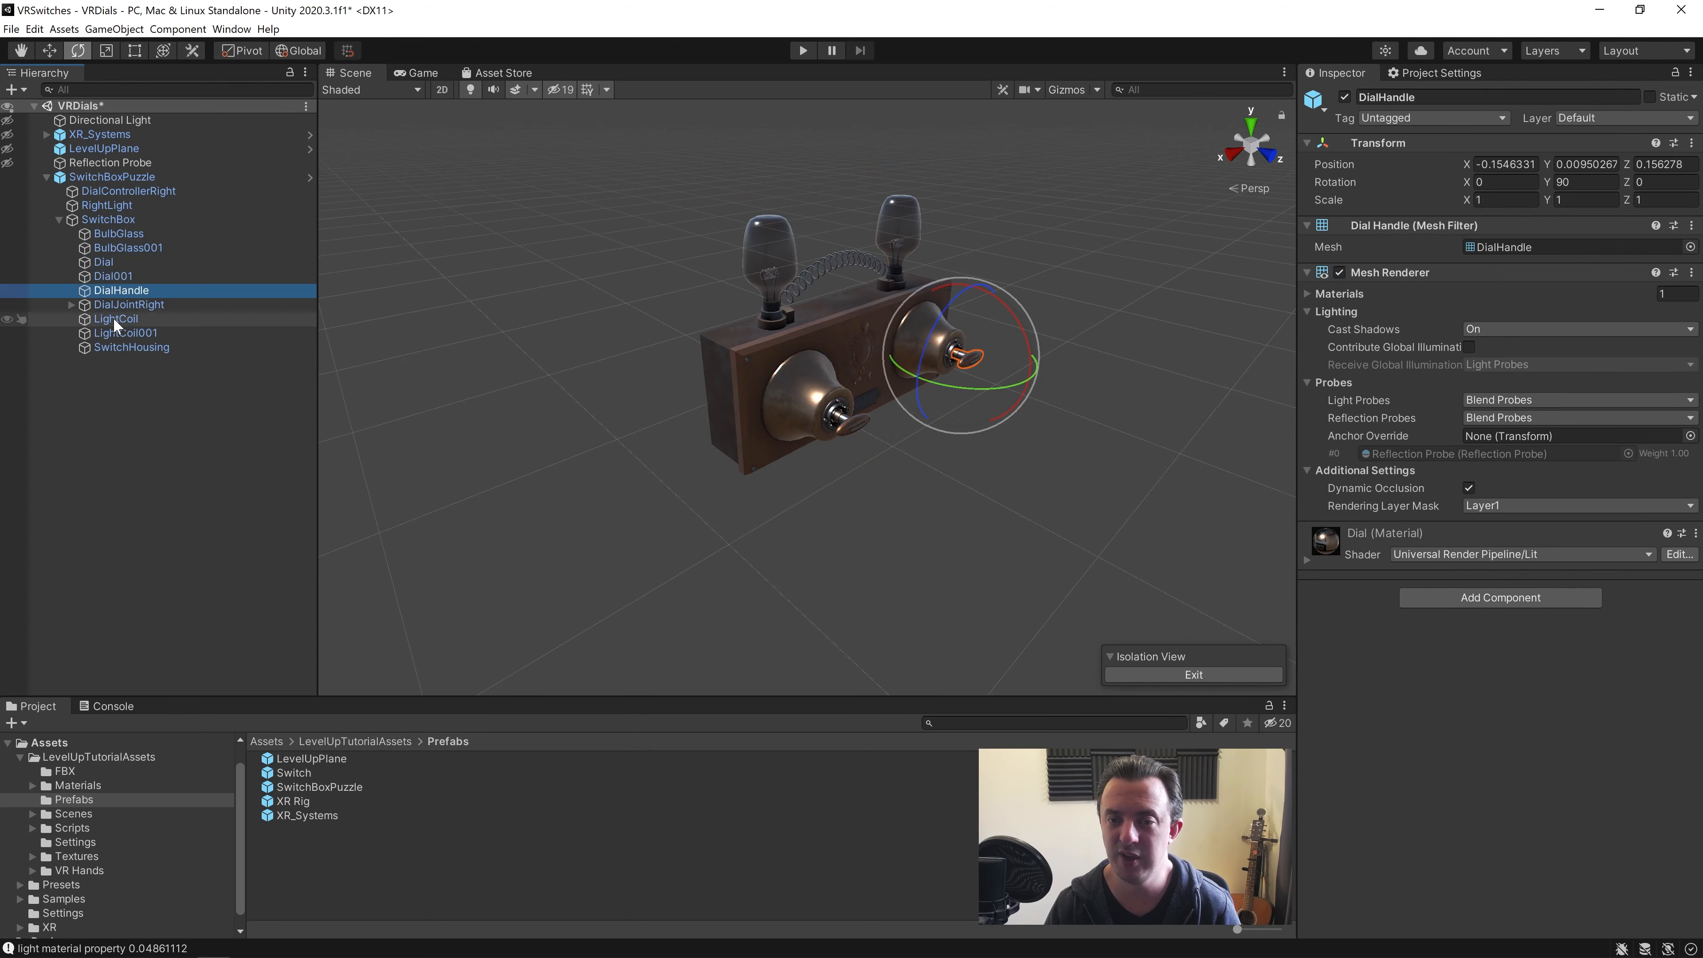
{"action": "left_click", "coordinate": [114, 318]}
{"action": "left_click", "coordinate": [122, 342]}
{"action": "left_click", "coordinate": [115, 318]}
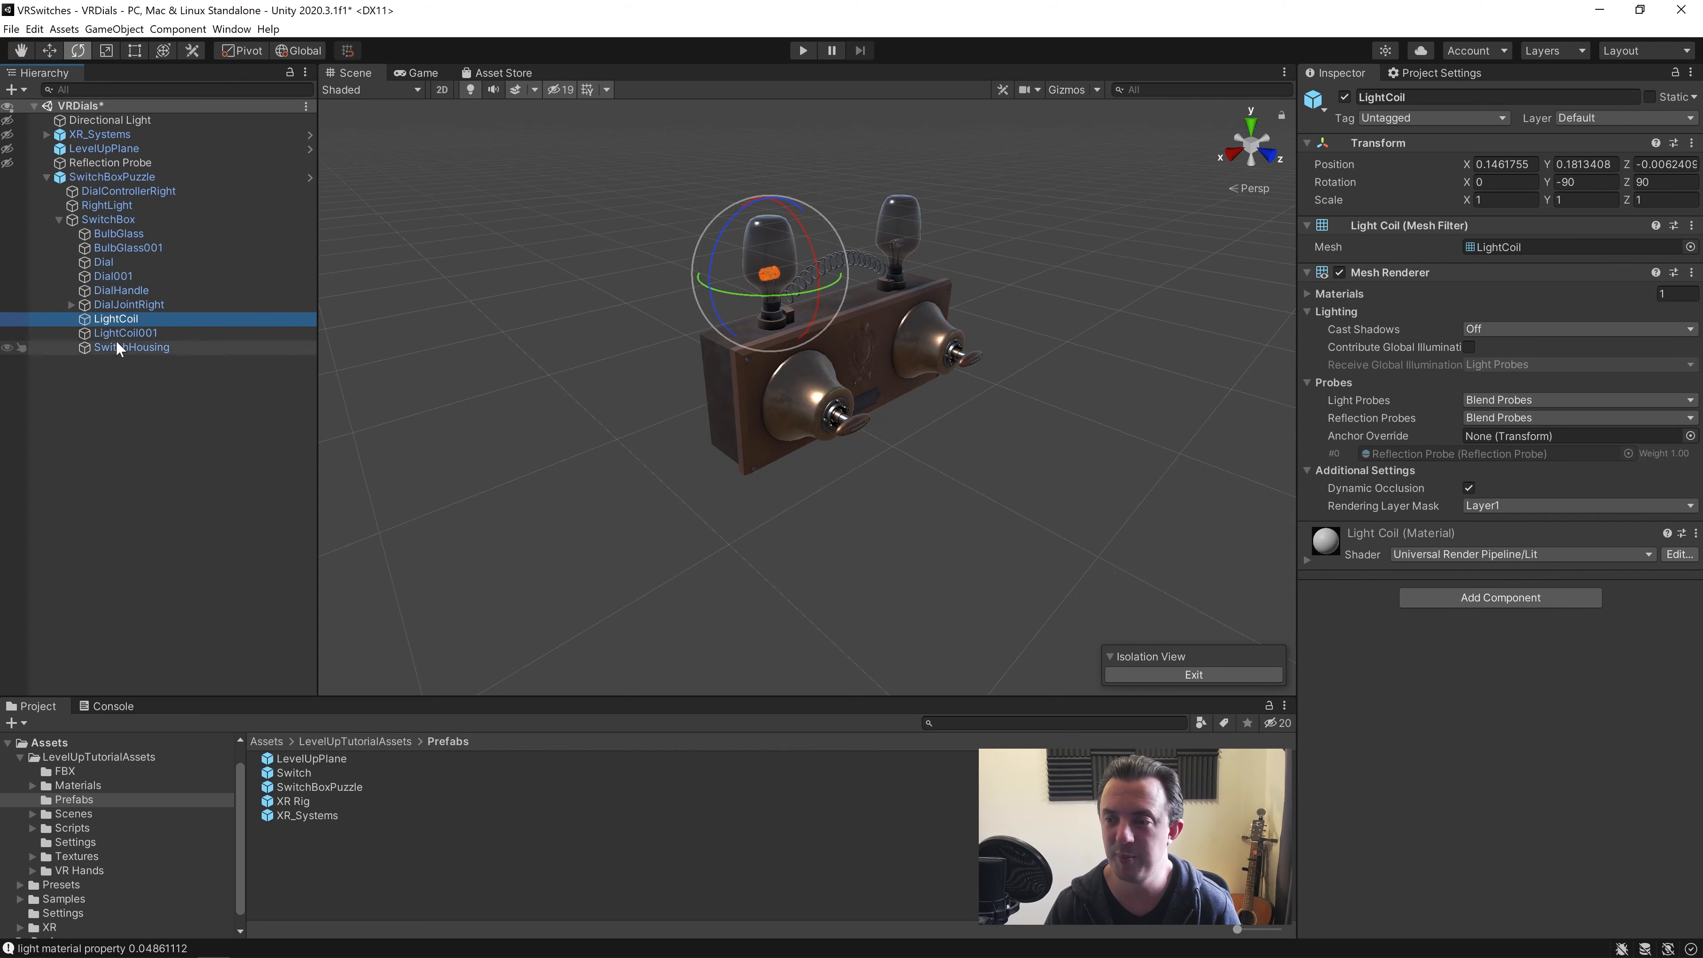
{"action": "left_click", "coordinate": [121, 304]}
{"action": "left_click", "coordinate": [83, 221]}
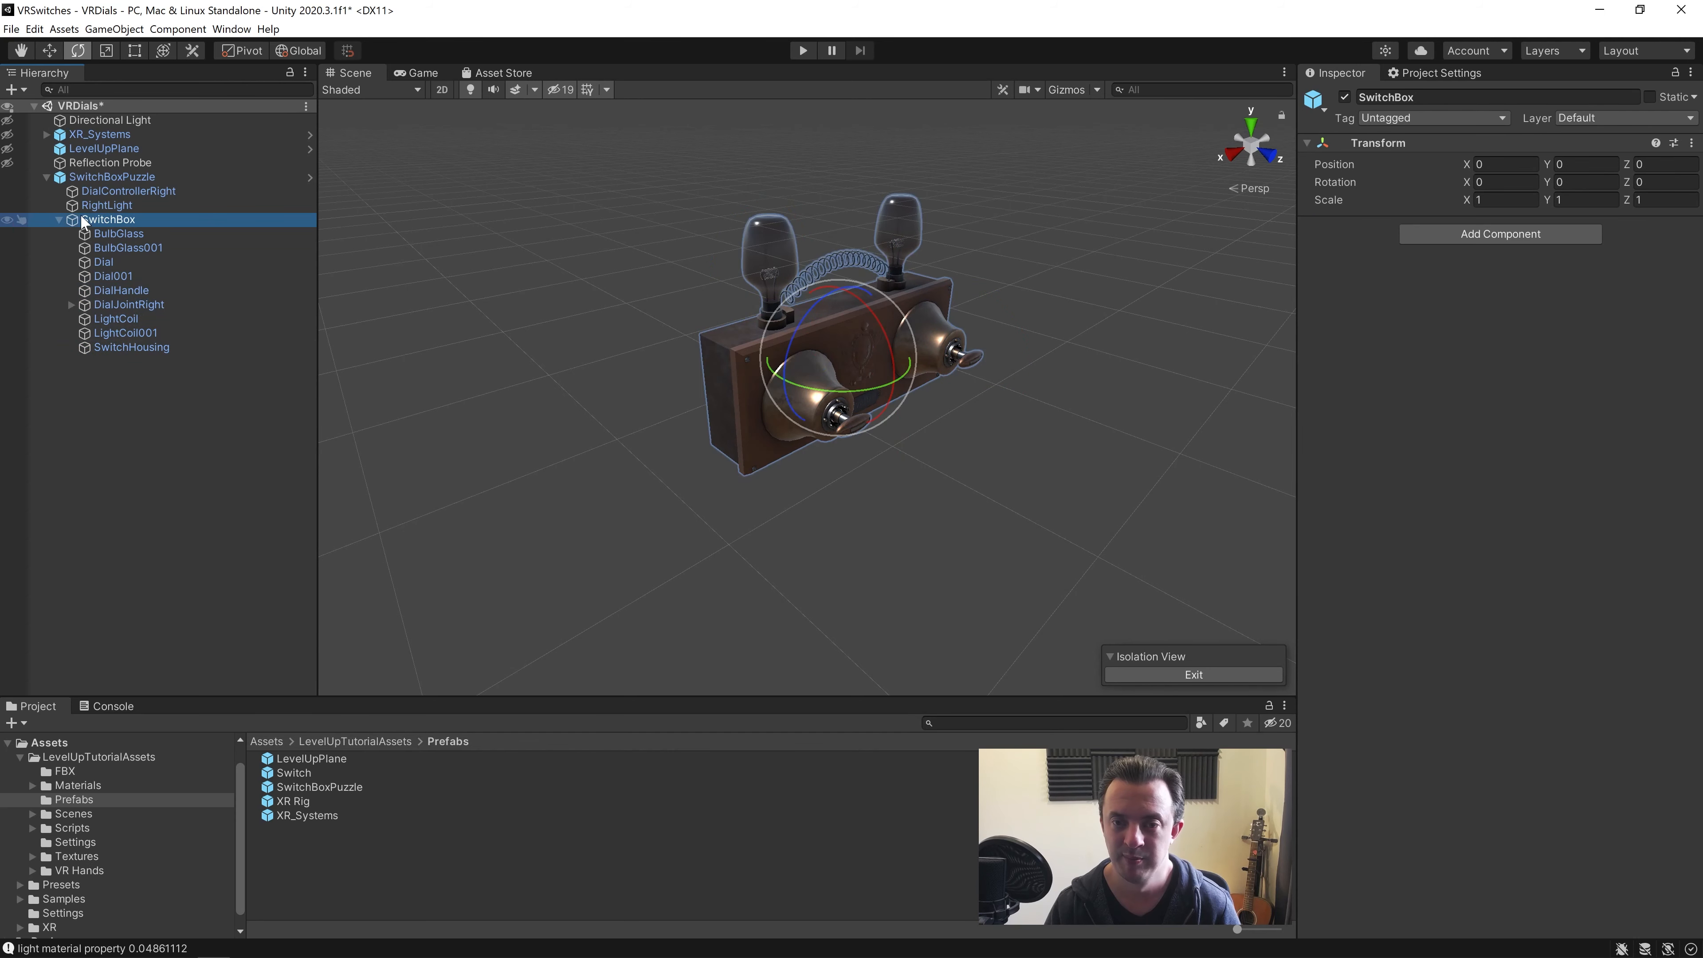
{"action": "left_click", "coordinate": [58, 218]}
Review DialControllerRight's Rotator and Light Control settings and RightLight's Range and Intensity
{"action": "left_click", "coordinate": [114, 194]}
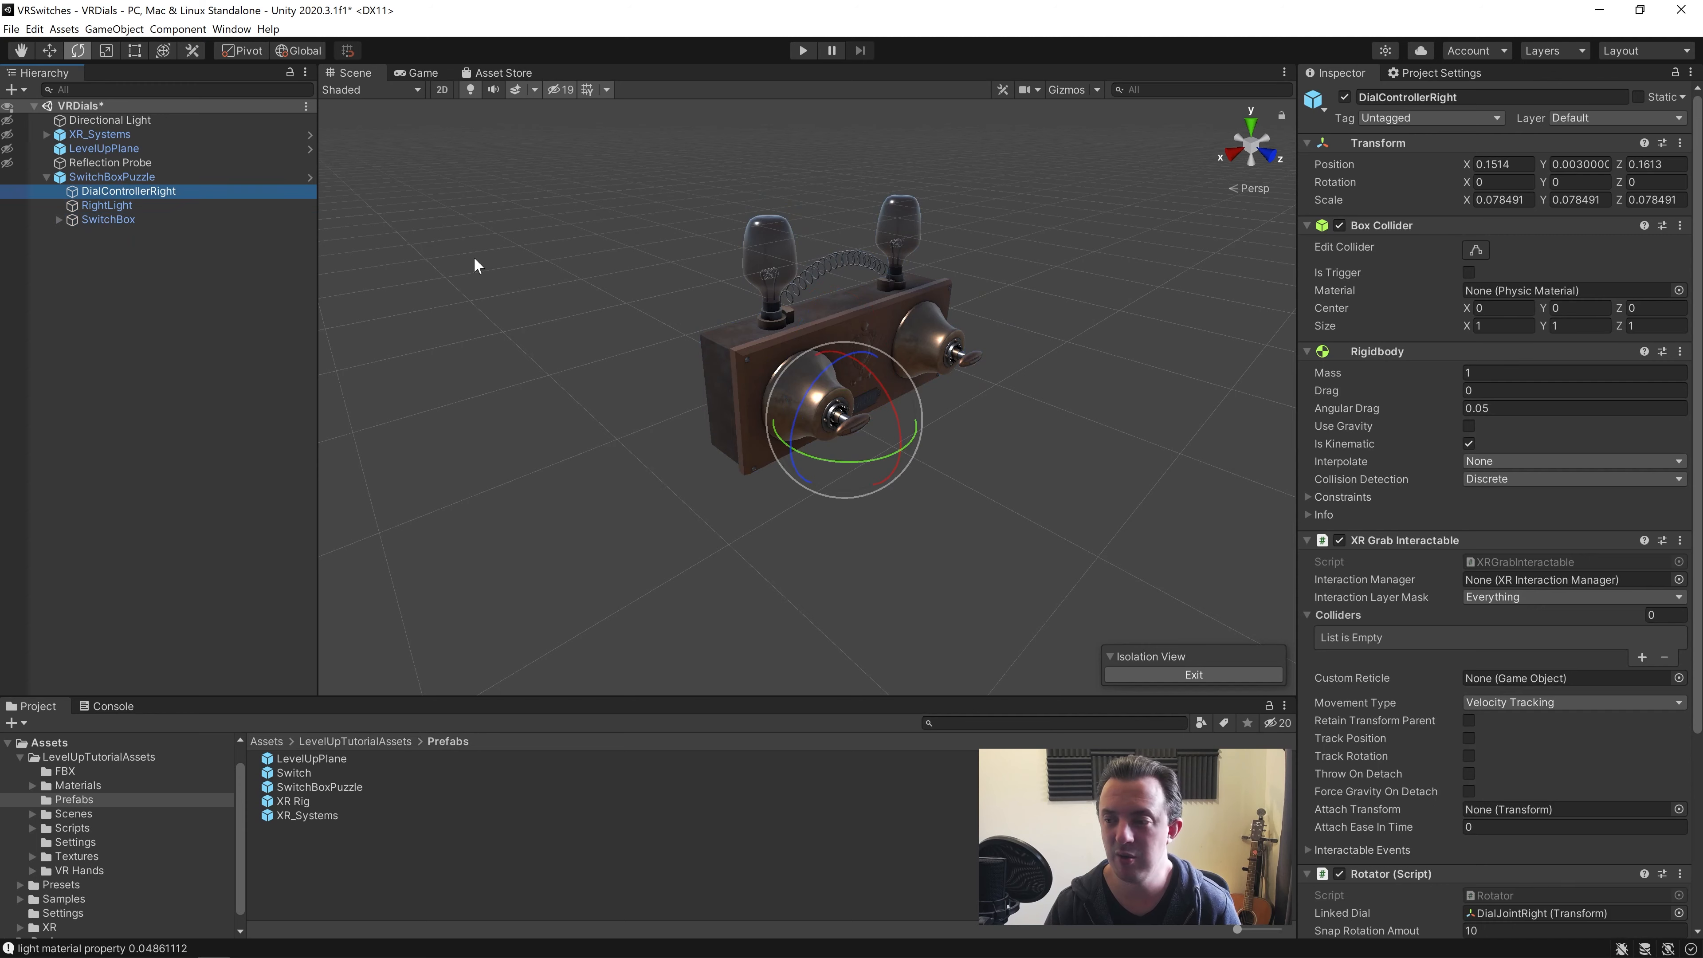
{"action": "scroll", "coordinate": [1388, 590], "scroll_direction": "down", "scroll_amount": 4}
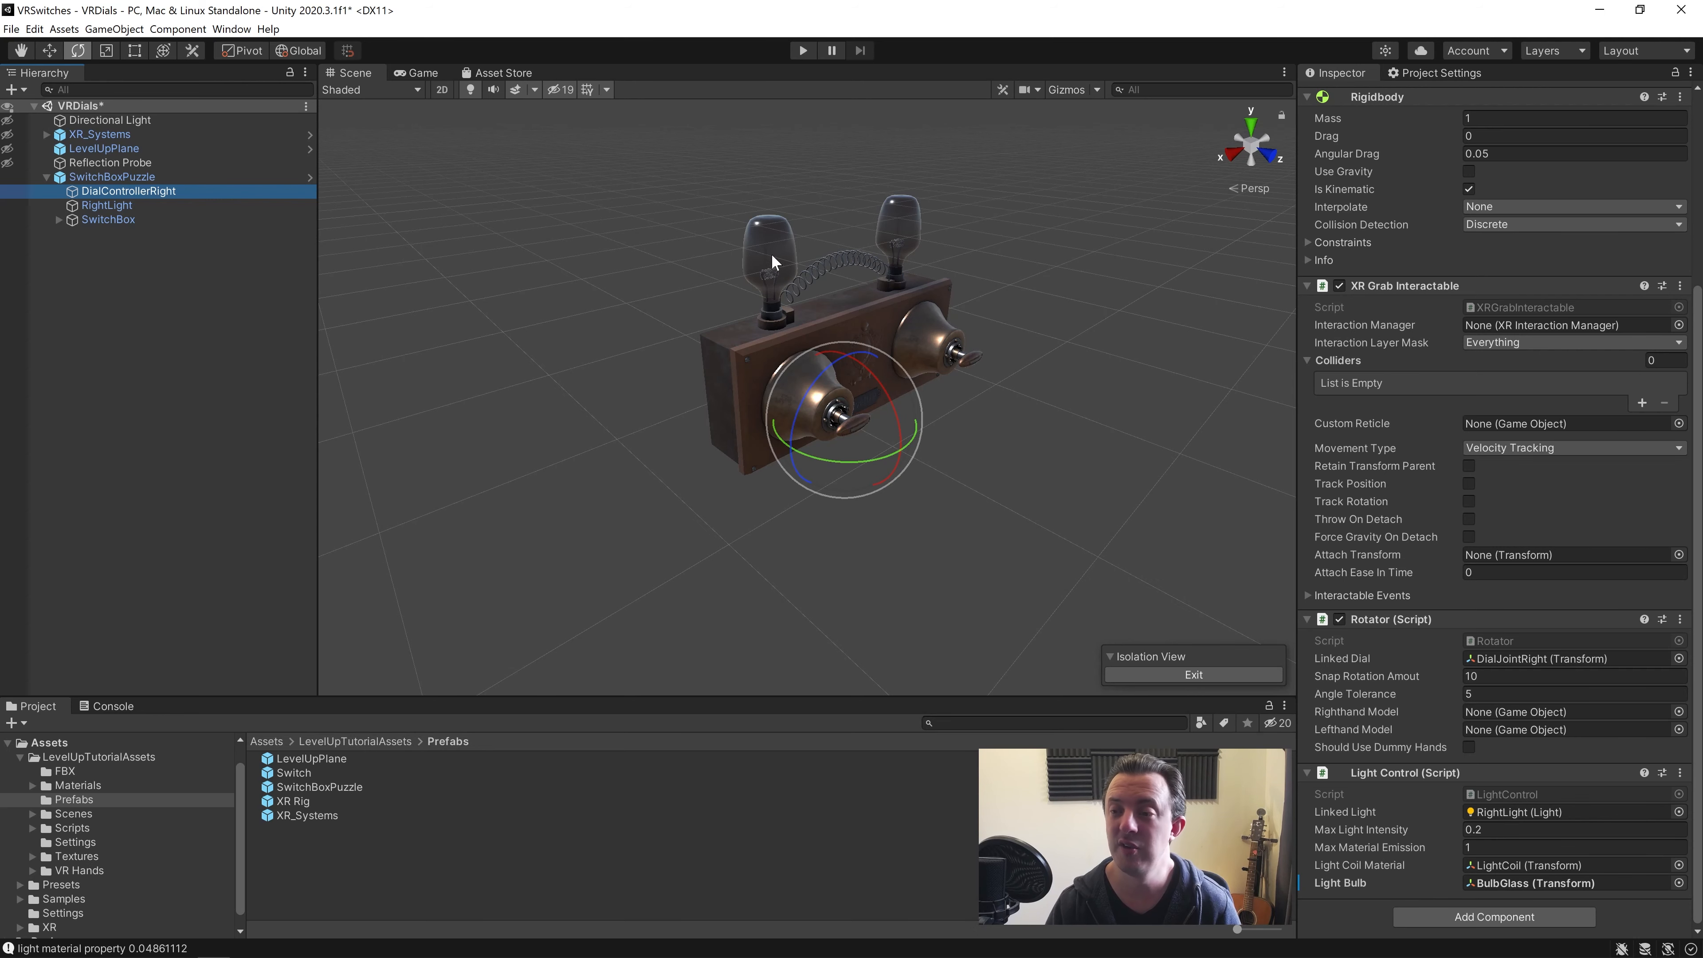
{"action": "left_click", "coordinate": [102, 206]}
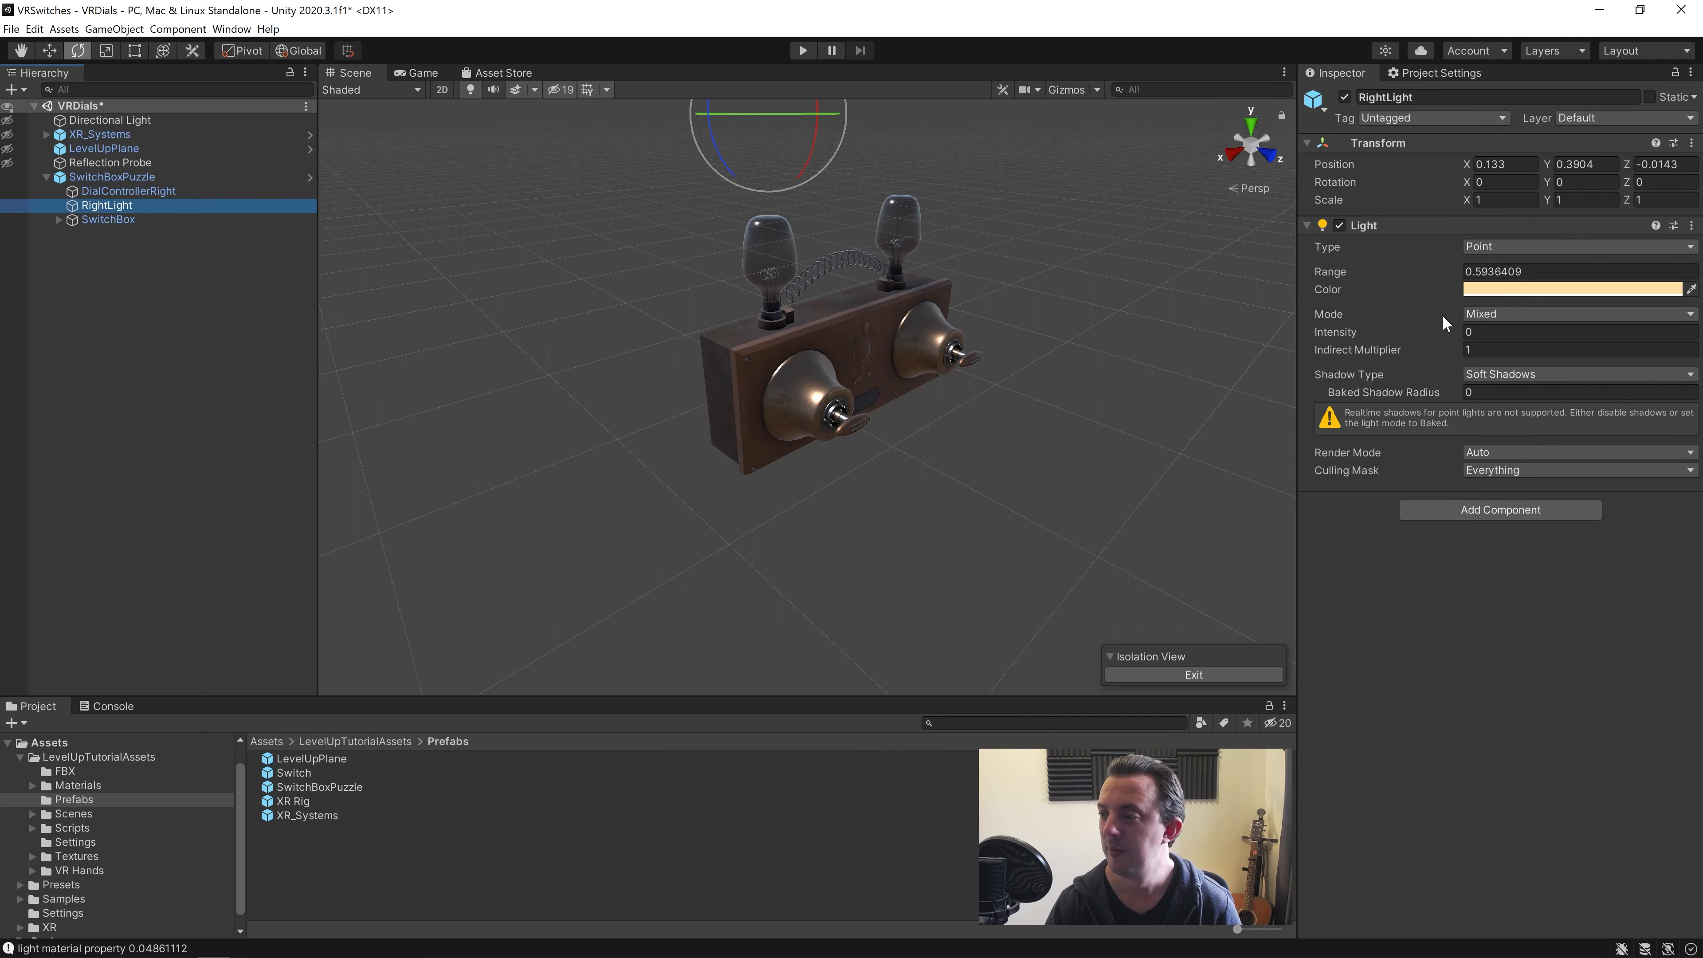
{"action": "left_click", "coordinate": [1441, 269]}
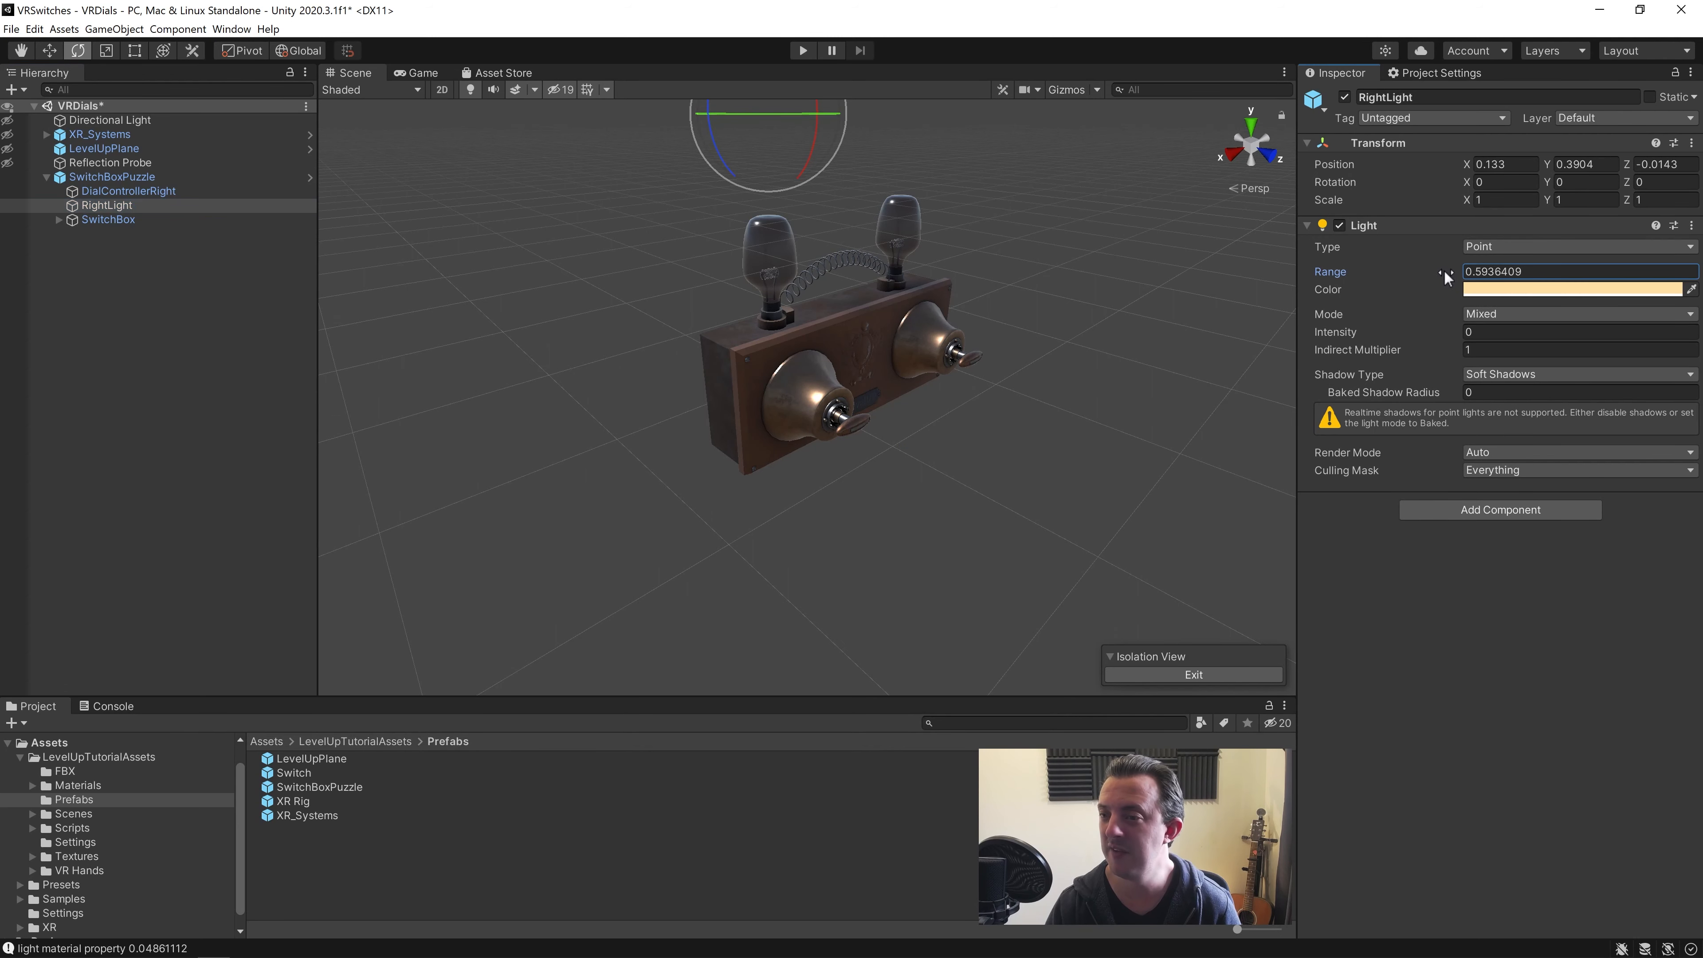
{"action": "left_click_drag", "start_coordinate": [1444, 334], "coordinate": [1516, 338]}
Collapse SwitchBoxPuzzle in the scene hierarchy and clear the selection
{"action": "left_click", "coordinate": [133, 178]}
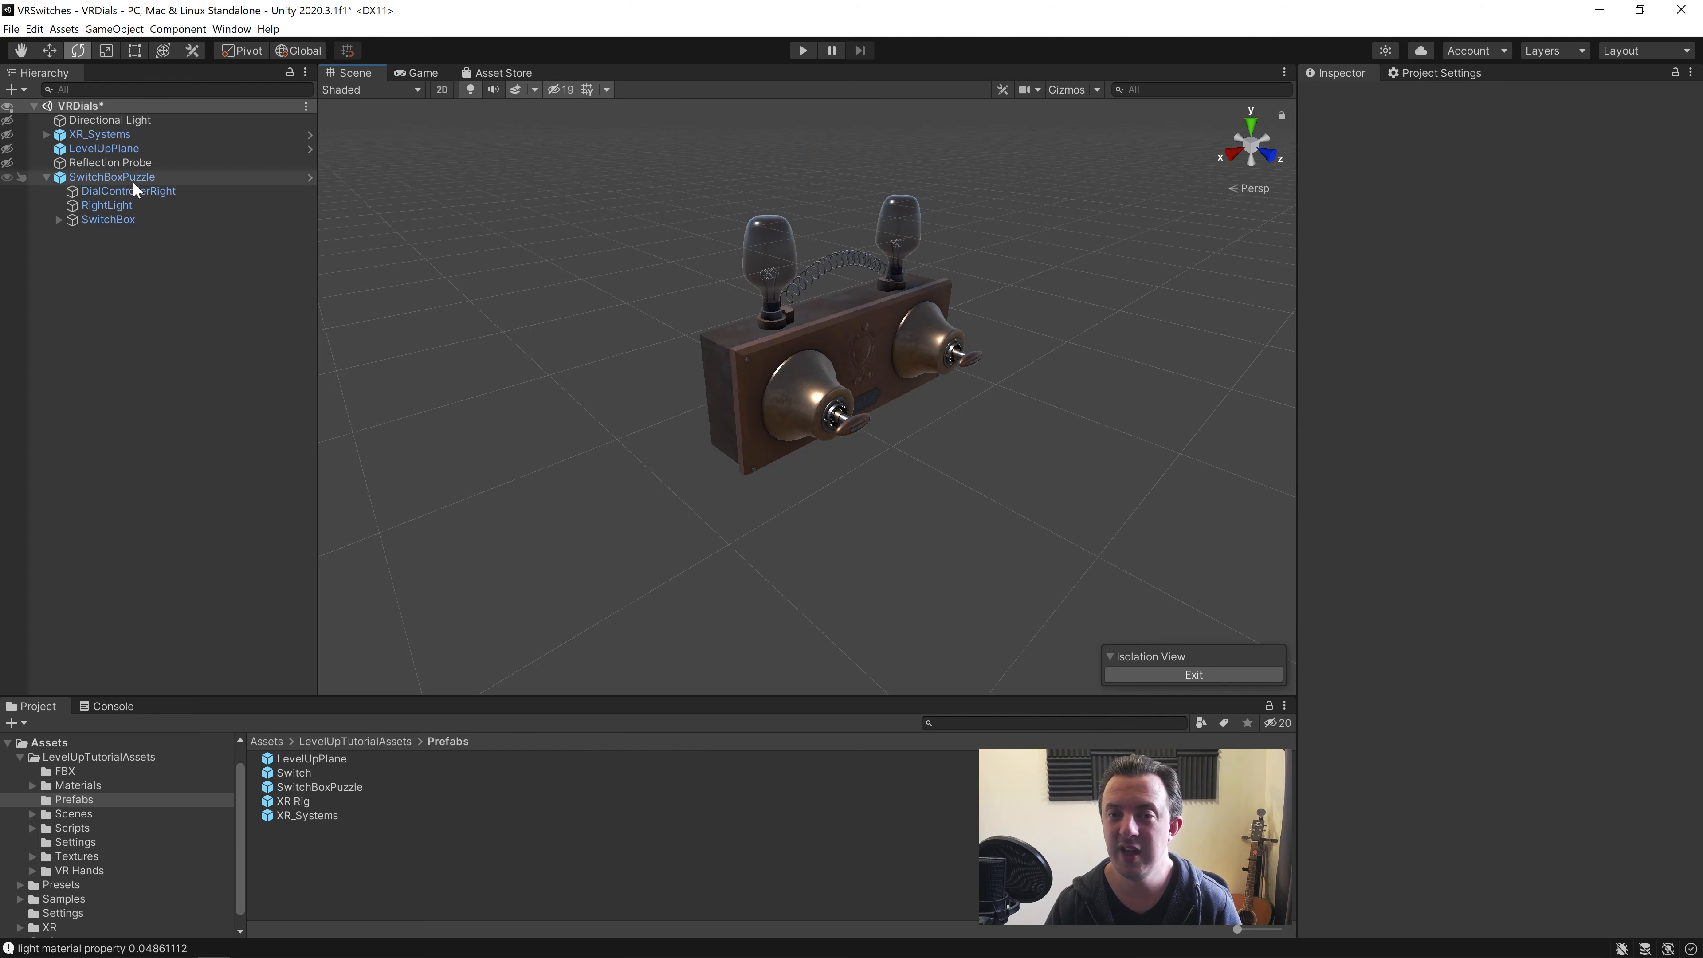
{"action": "left_click", "coordinate": [47, 176]}
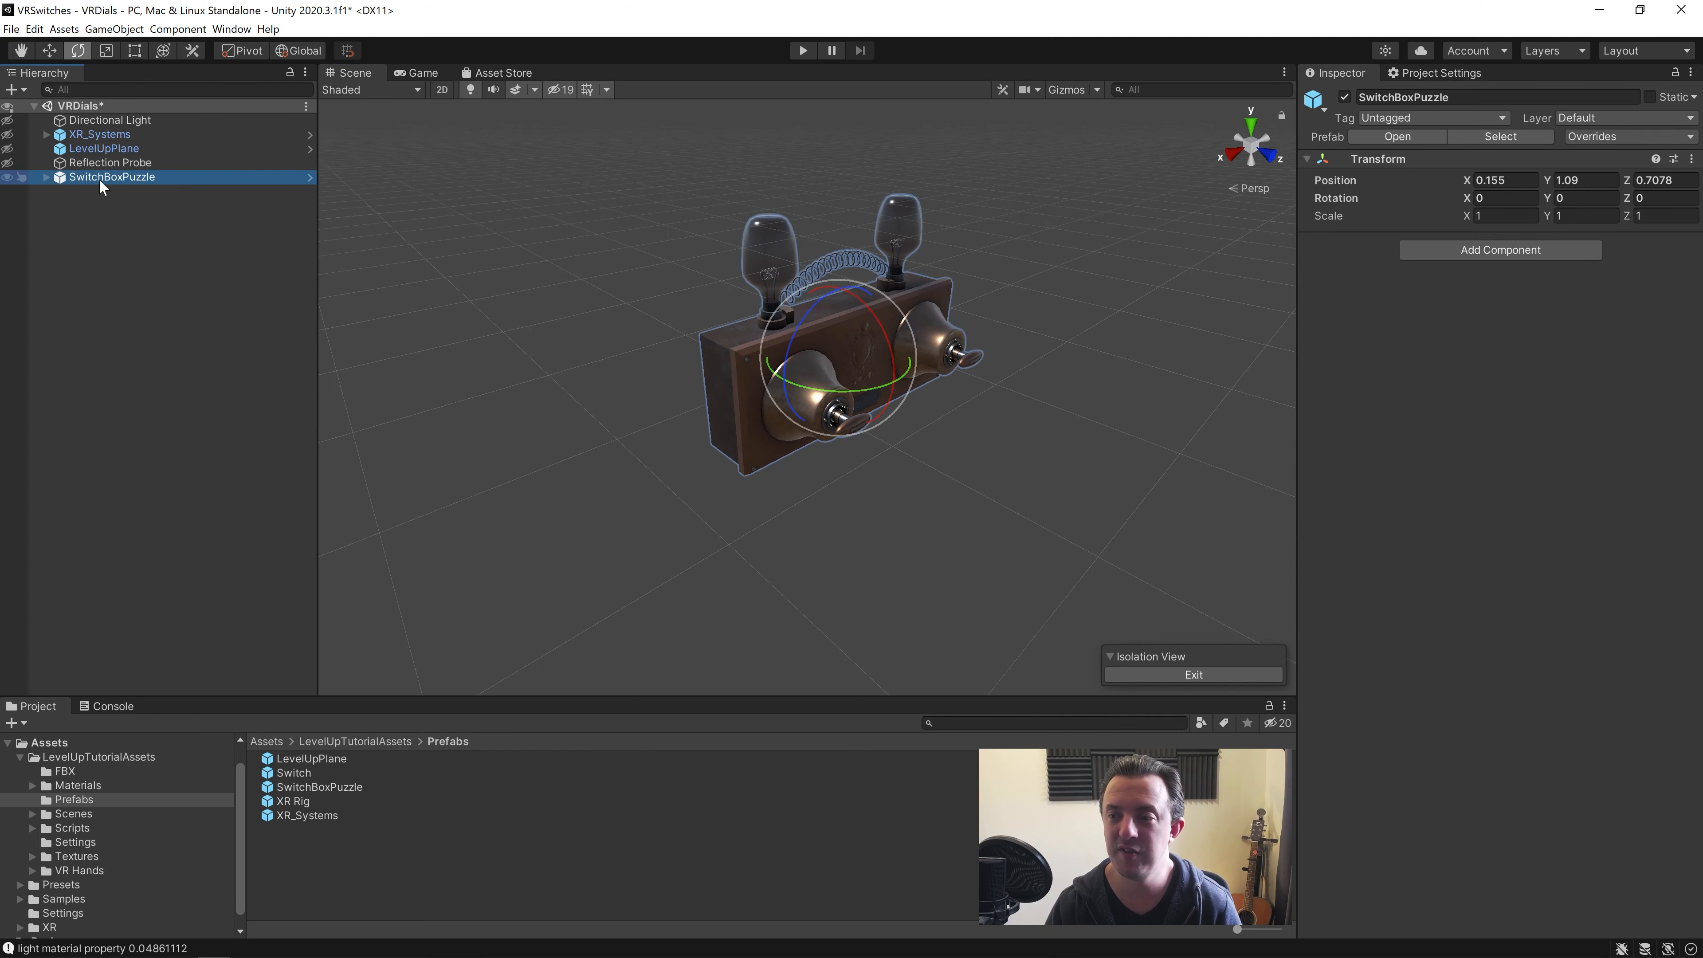
{"action": "left_click", "coordinate": [198, 380]}
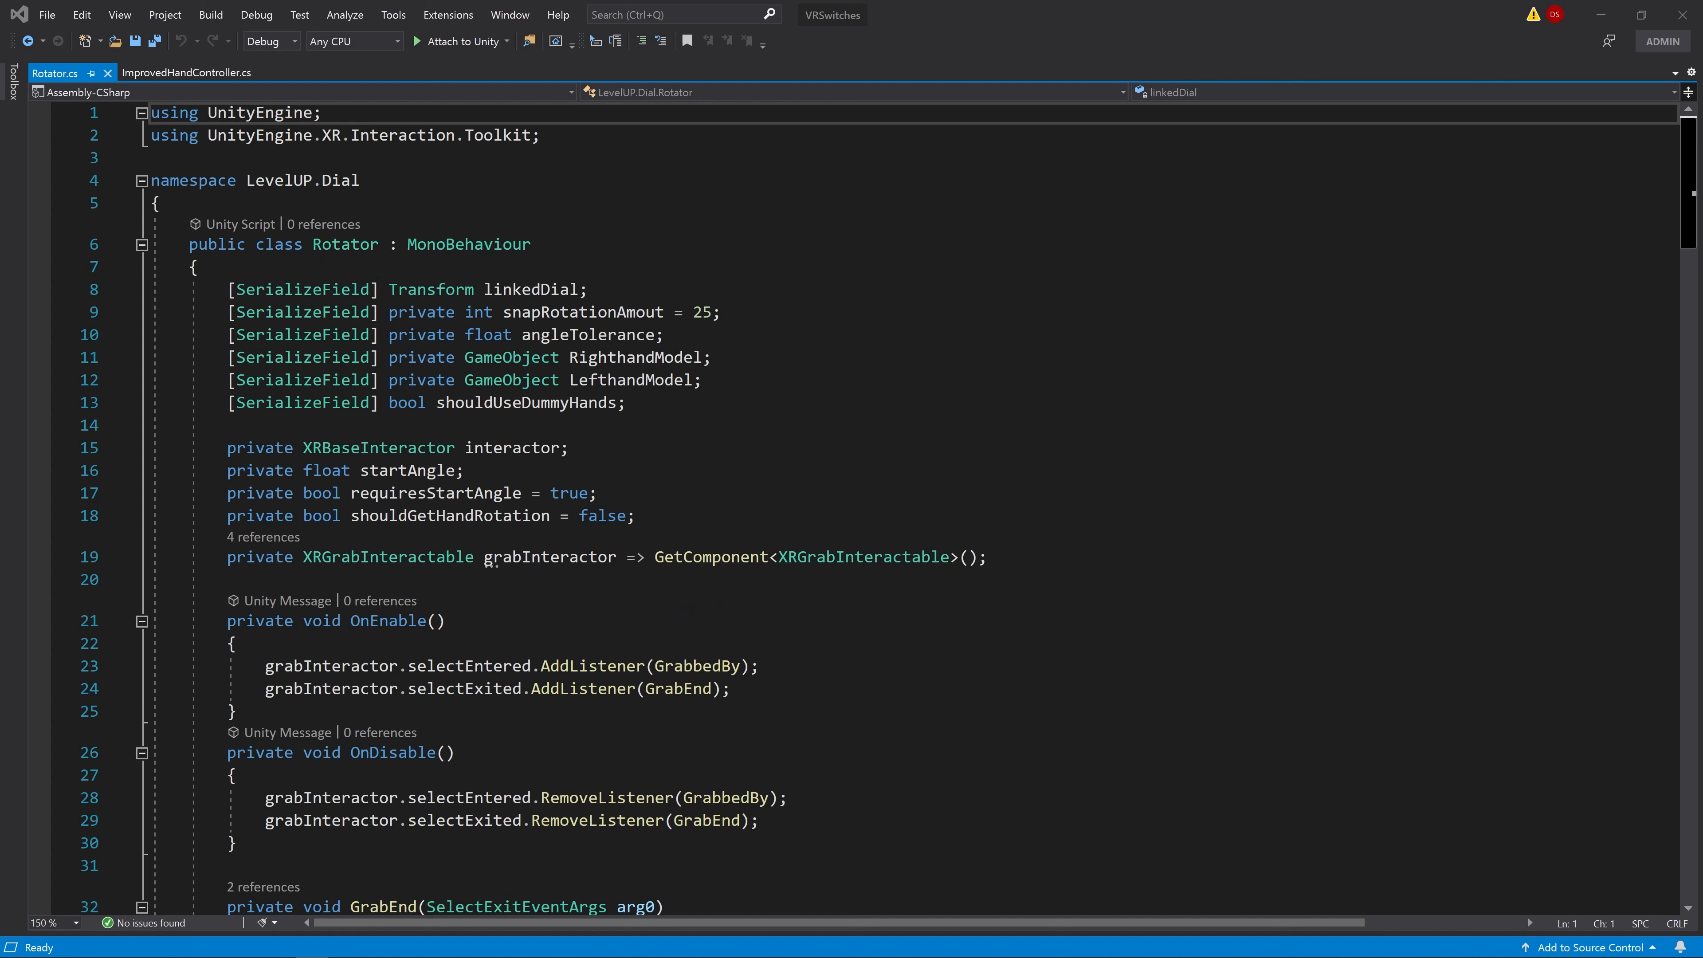
Set the code zoom for Rotator.cs to 170 %
{"action": "left_click", "coordinate": [51, 921]}
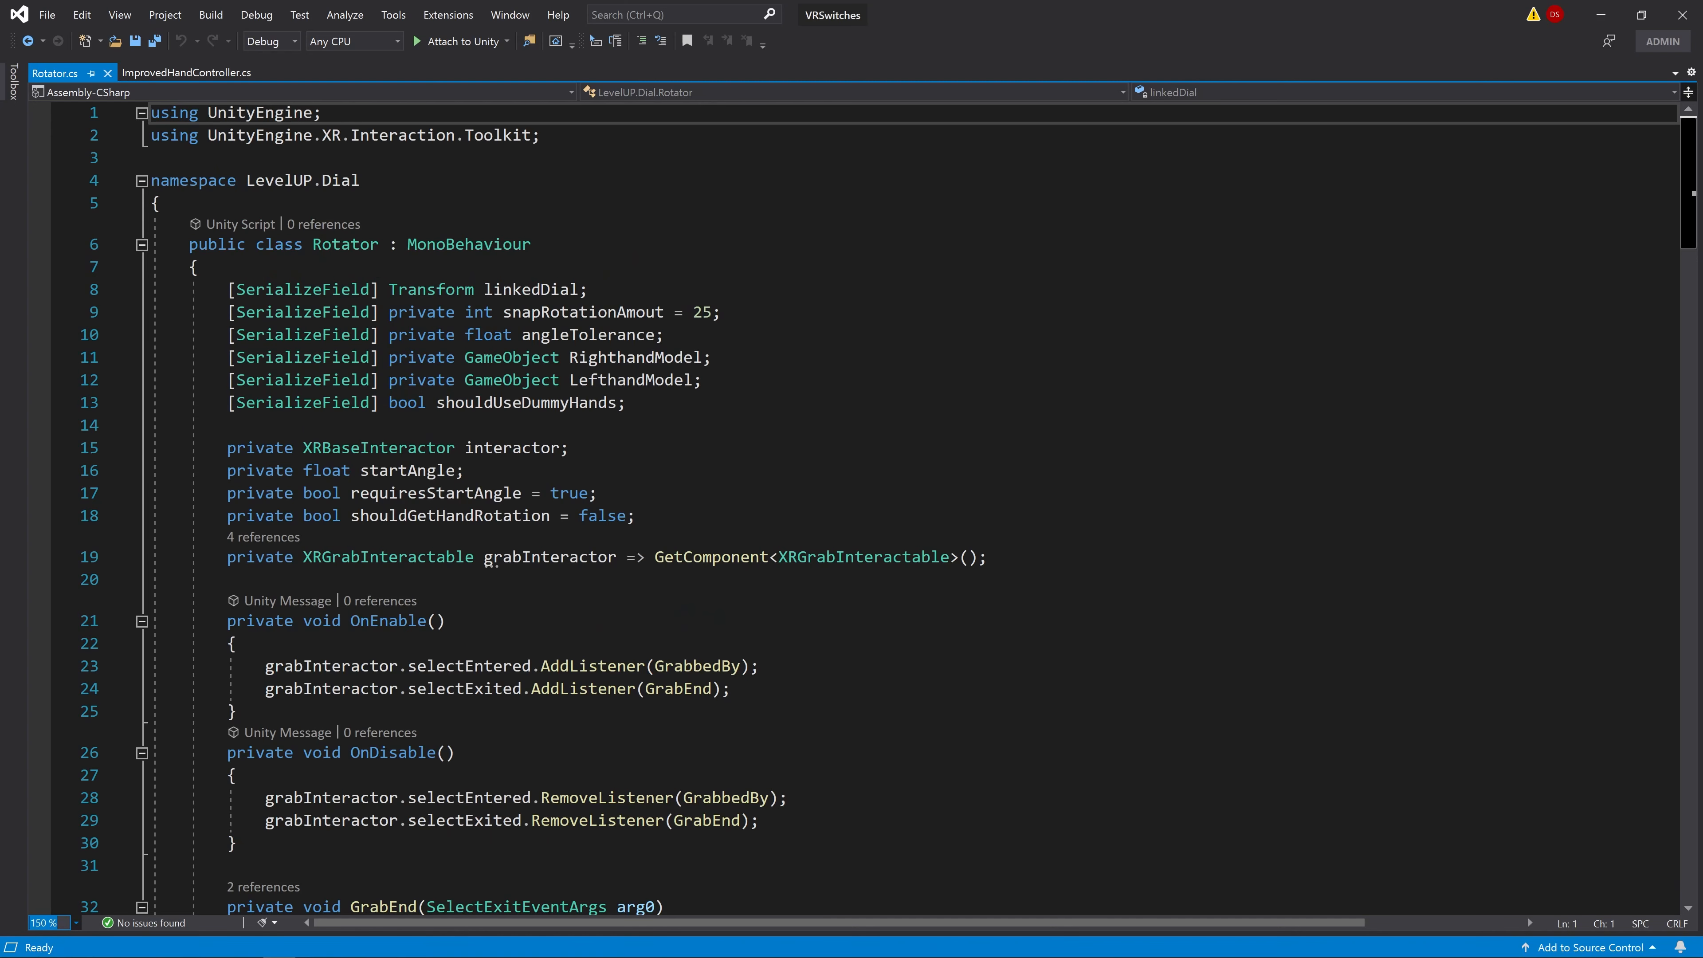
{"action": "type", "text": "170"}
{"action": "key", "text": "Return"}
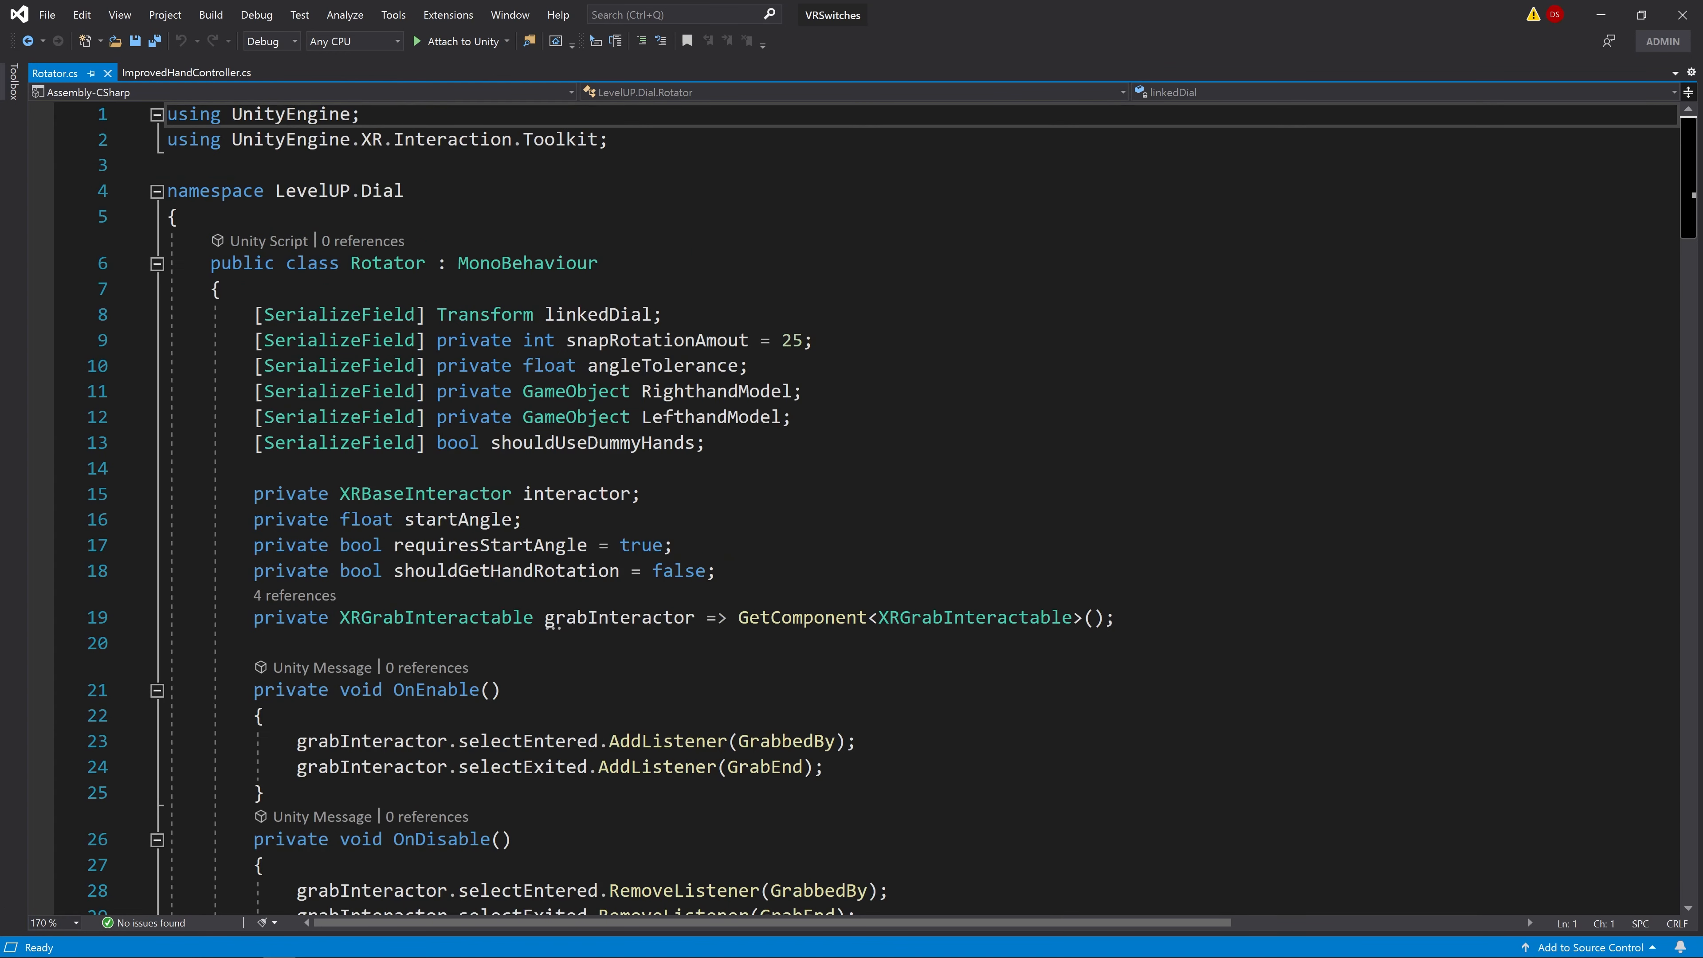
Examine the UnityEngine and UnityEngine.XR.Interaction.Toolkit using directives at the start of Rotator.cs
{"action": "left_click_drag", "start_coordinate": [609, 140], "coordinate": [178, 115]}
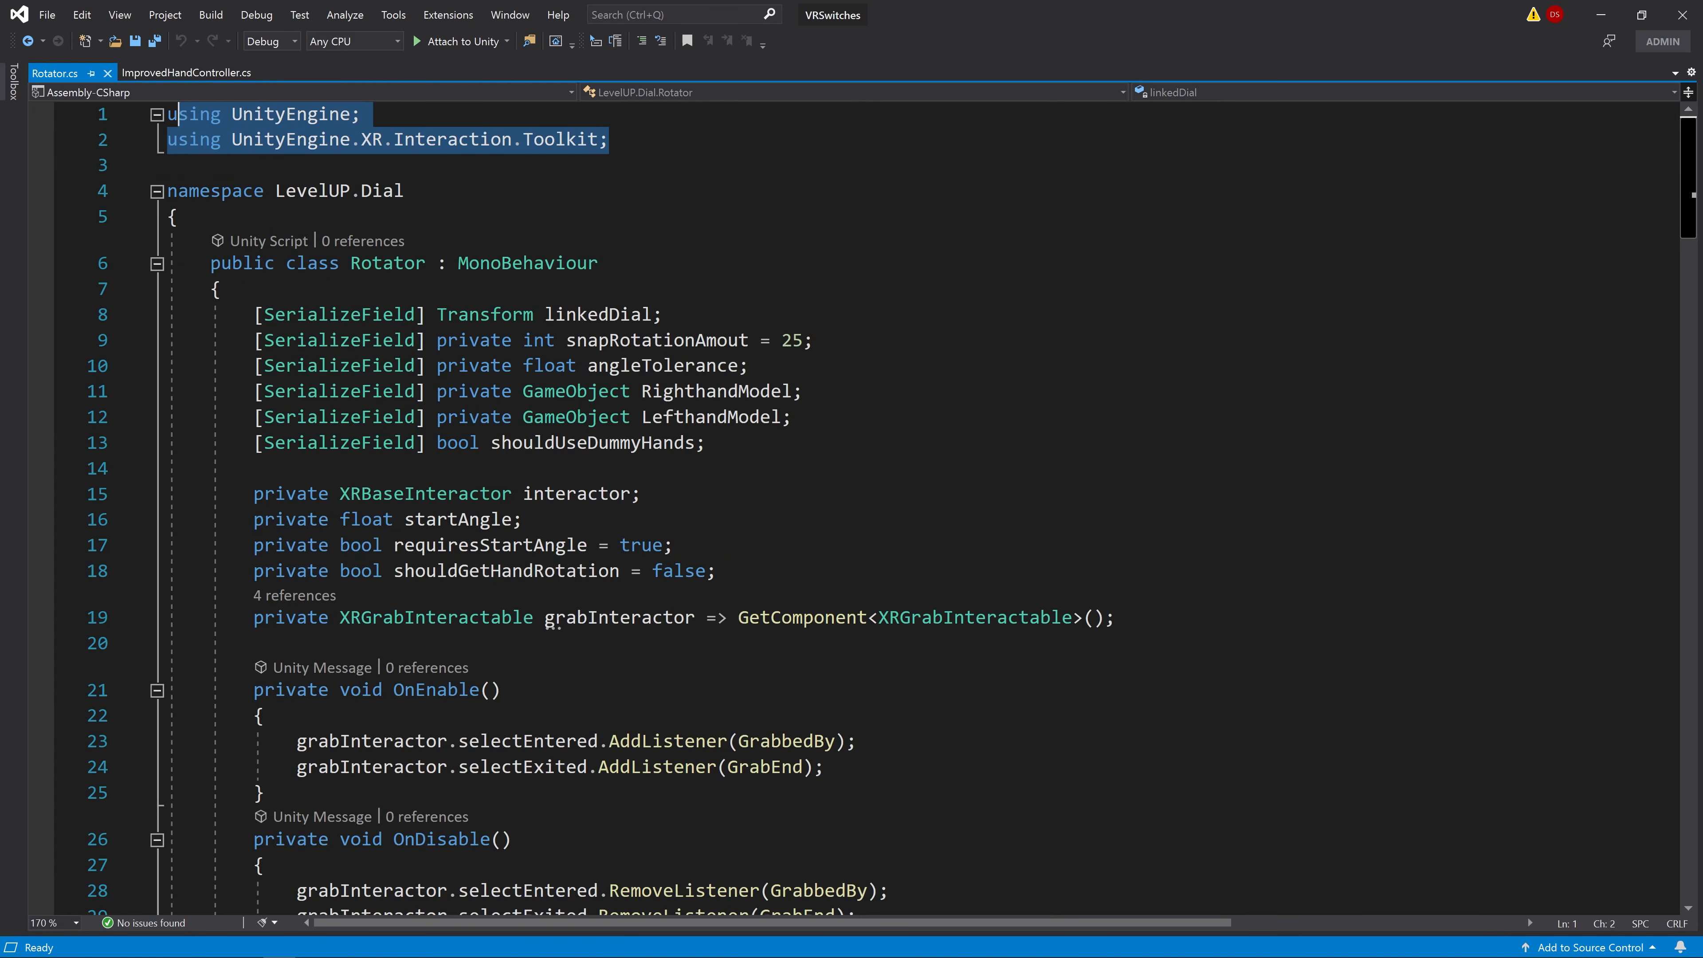
{"action": "left_click", "coordinate": [159, 90]}
{"action": "left_click", "coordinate": [272, 154]}
{"action": "left_click", "coordinate": [415, 163]}
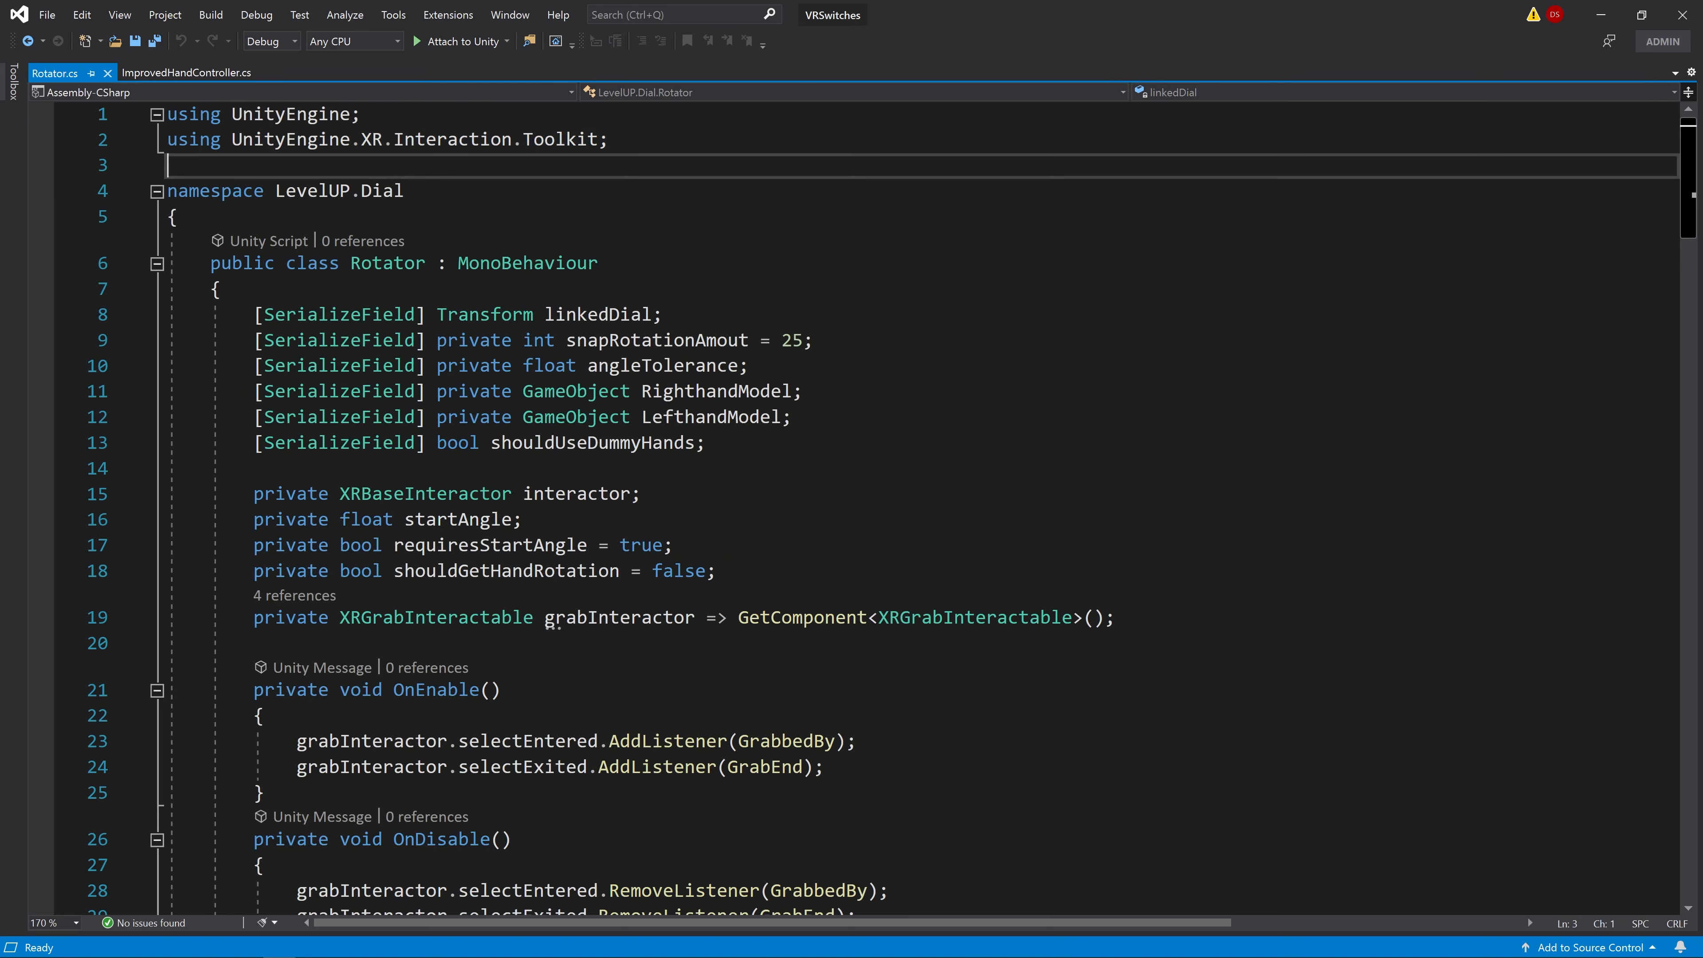
{"action": "left_click_drag", "start_coordinate": [232, 140], "coordinate": [437, 141]}
{"action": "left_click", "coordinate": [599, 141]}
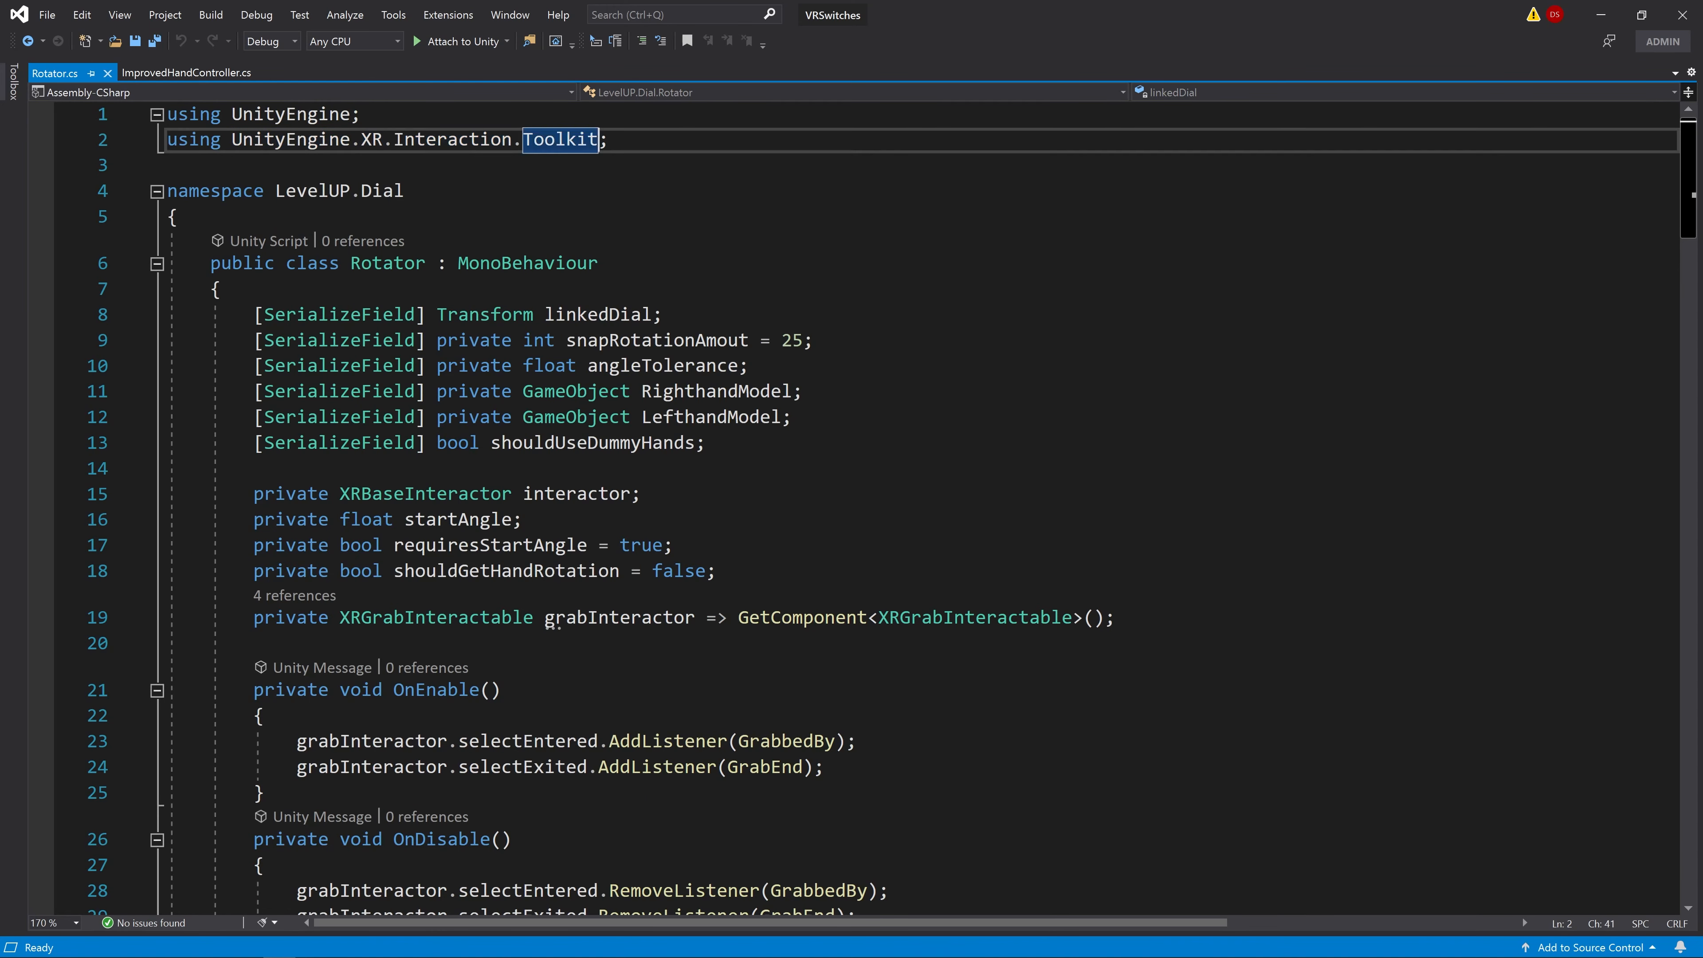
{"action": "left_click", "coordinate": [601, 165]}
Examine the LevelUP.Dial namespace and the Rotator class declaration deriving from MonoBehaviour
{"action": "left_click_drag", "start_coordinate": [167, 192], "coordinate": [180, 217]}
{"action": "left_click", "coordinate": [179, 217]}
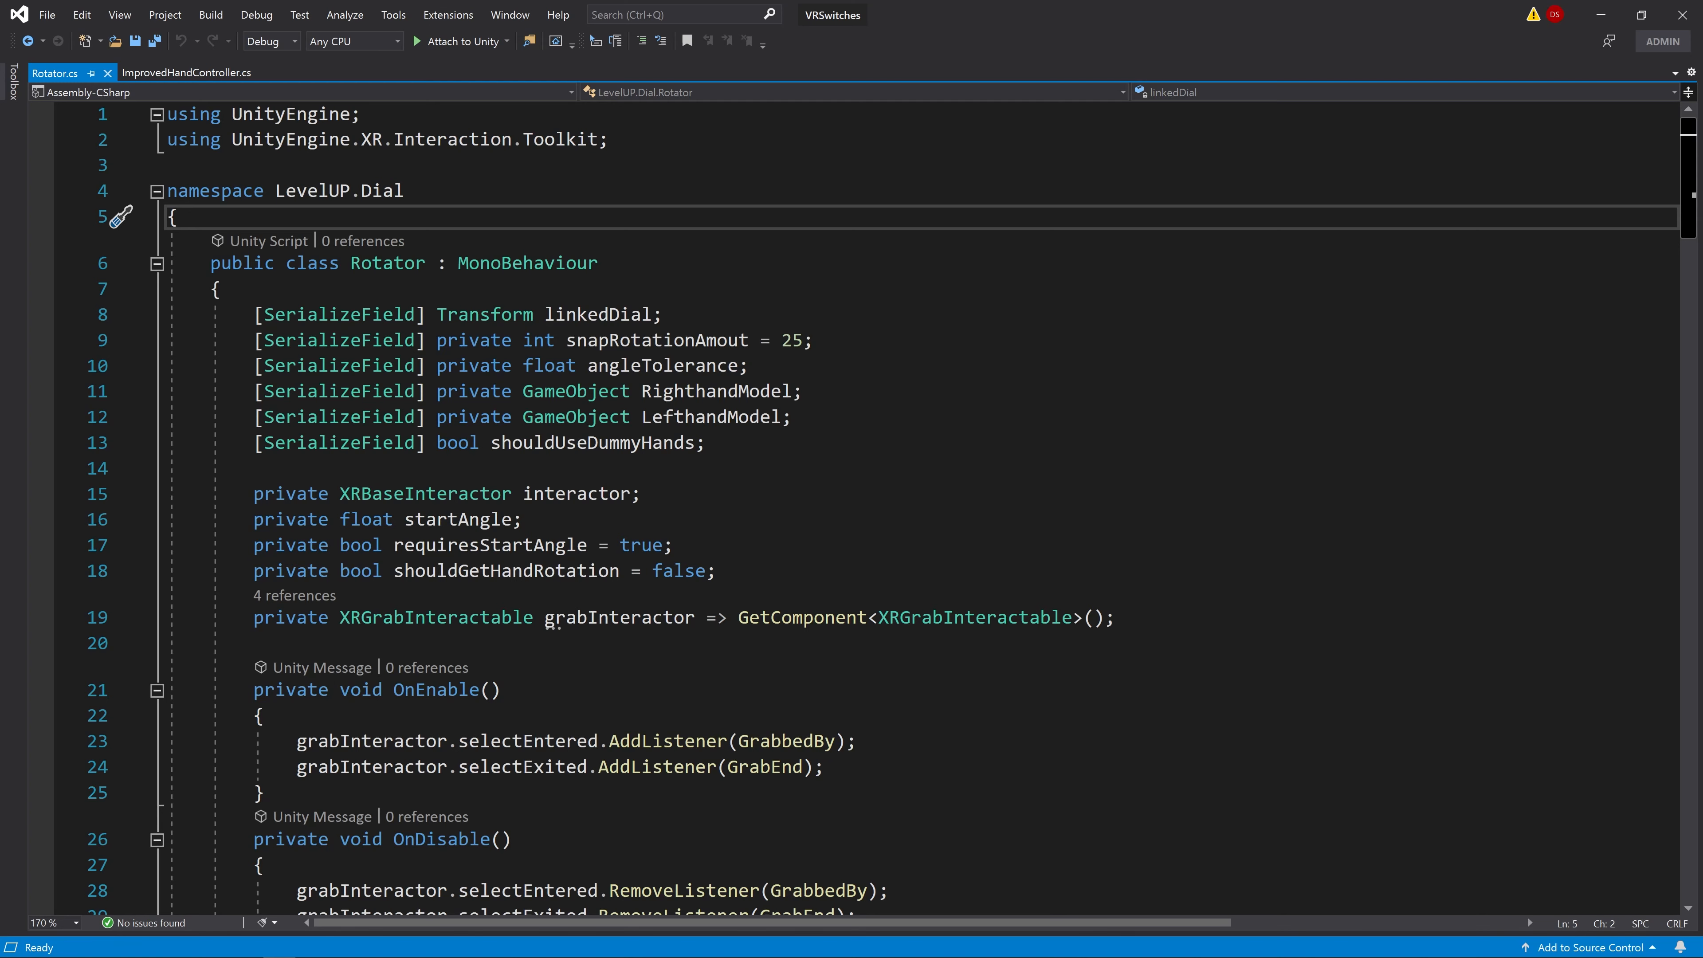
{"action": "scroll", "coordinate": [211, 240], "scroll_direction": "down", "scroll_amount": 1}
{"action": "left_click_drag", "start_coordinate": [211, 186], "coordinate": [597, 186]}
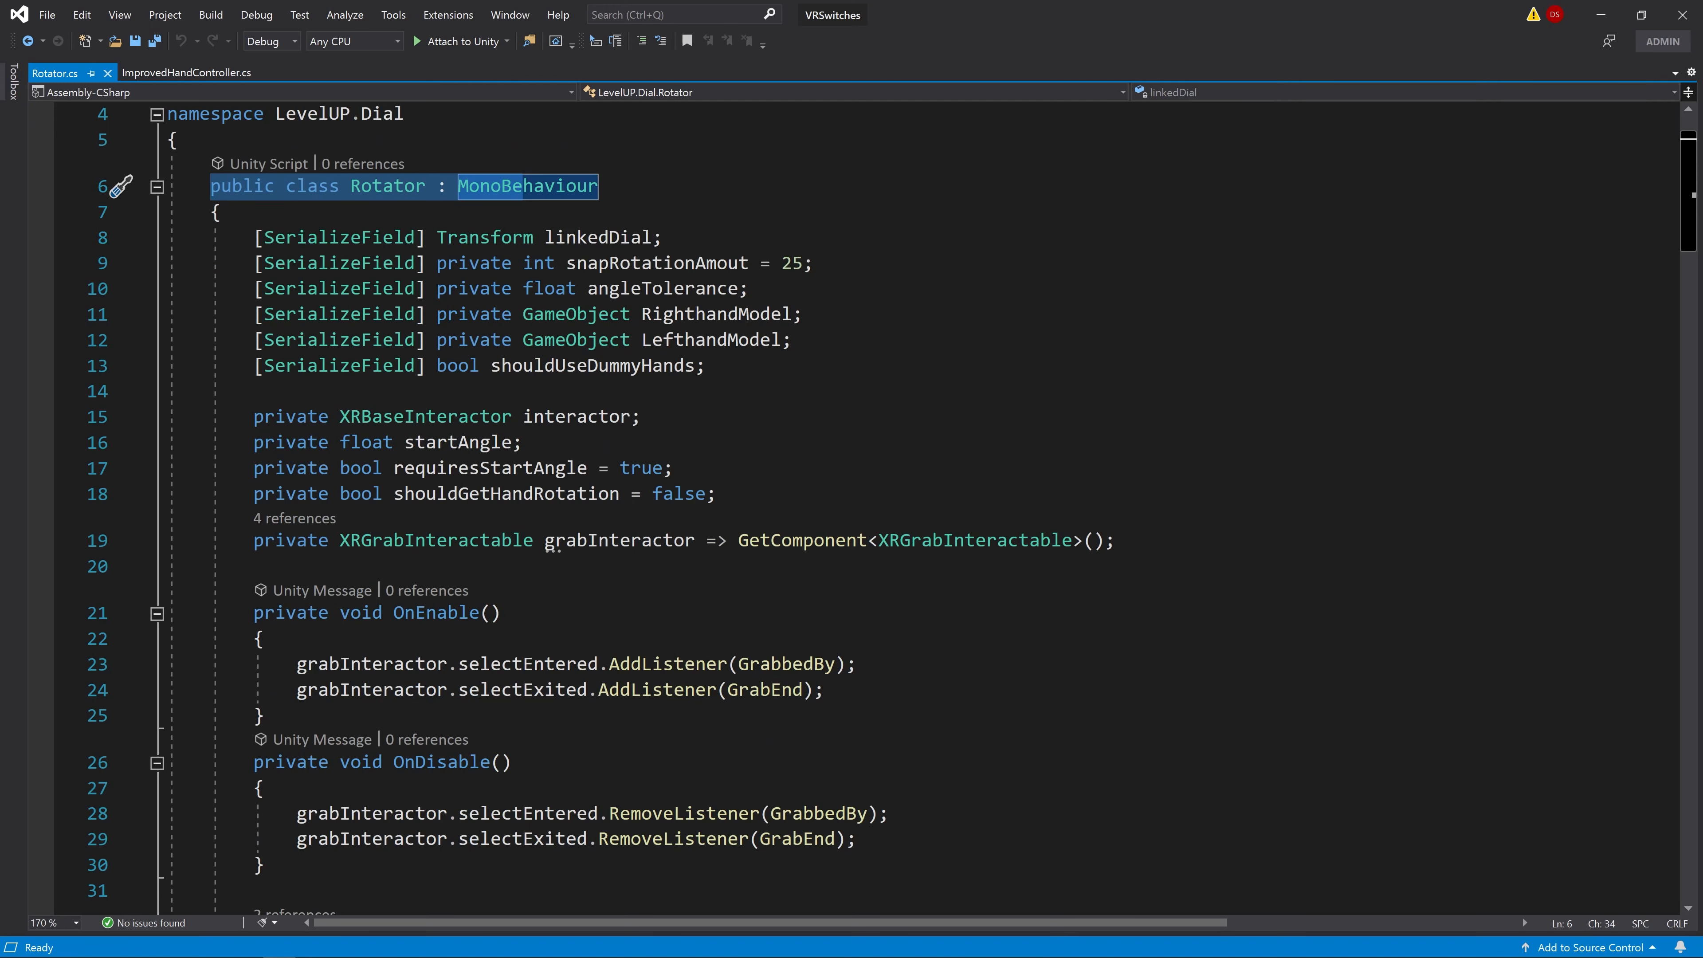
Examine the Rotator class's serialized fields, highlighting the linkedDial Transform
{"action": "left_click_drag", "start_coordinate": [254, 237], "coordinate": [253, 391]}
{"action": "left_click", "coordinate": [809, 366]}
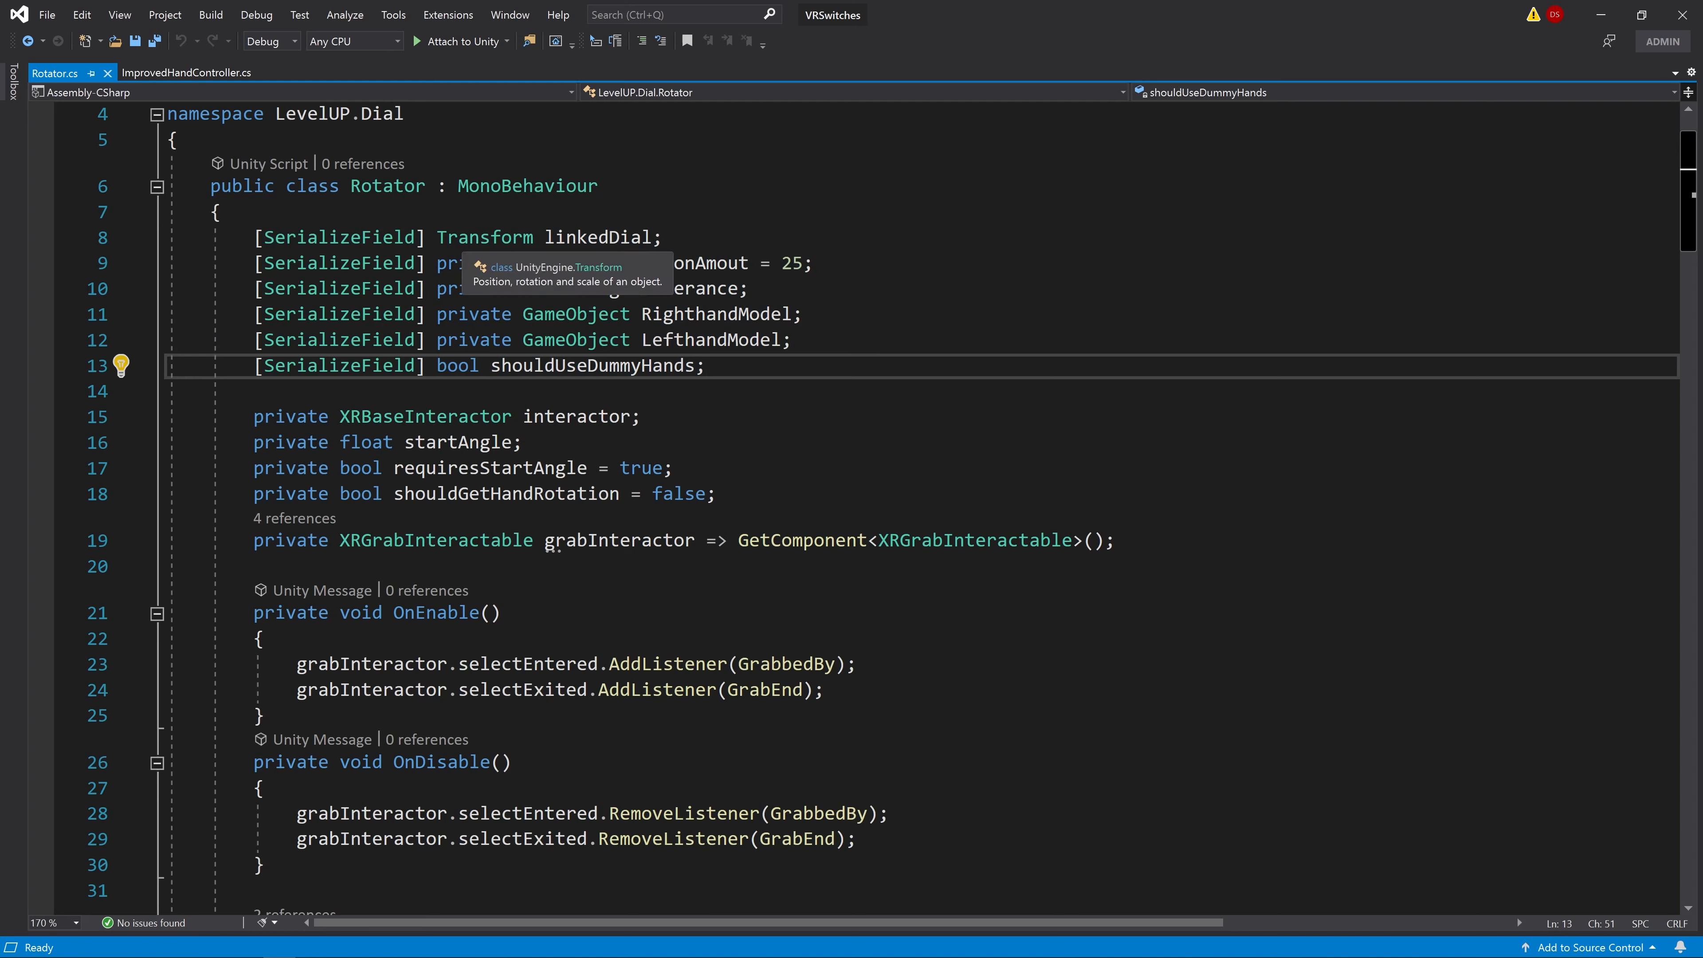
{"action": "left_click_drag", "start_coordinate": [438, 238], "coordinate": [652, 244]}
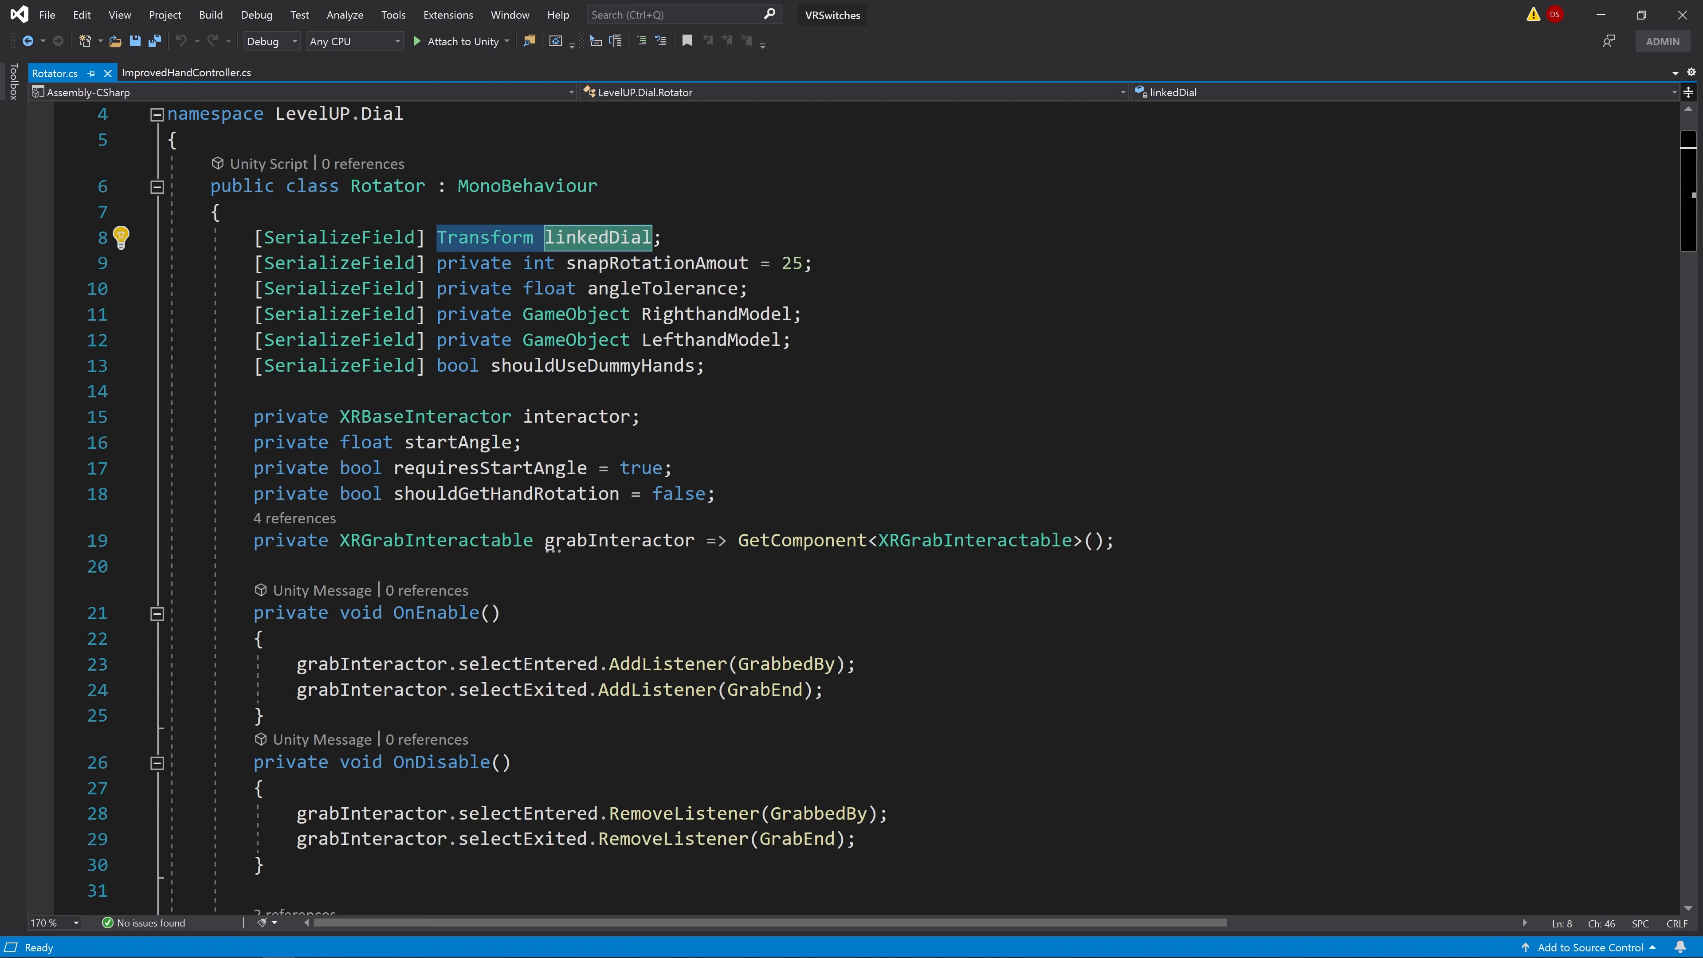
{"action": "key", "text": "End"}
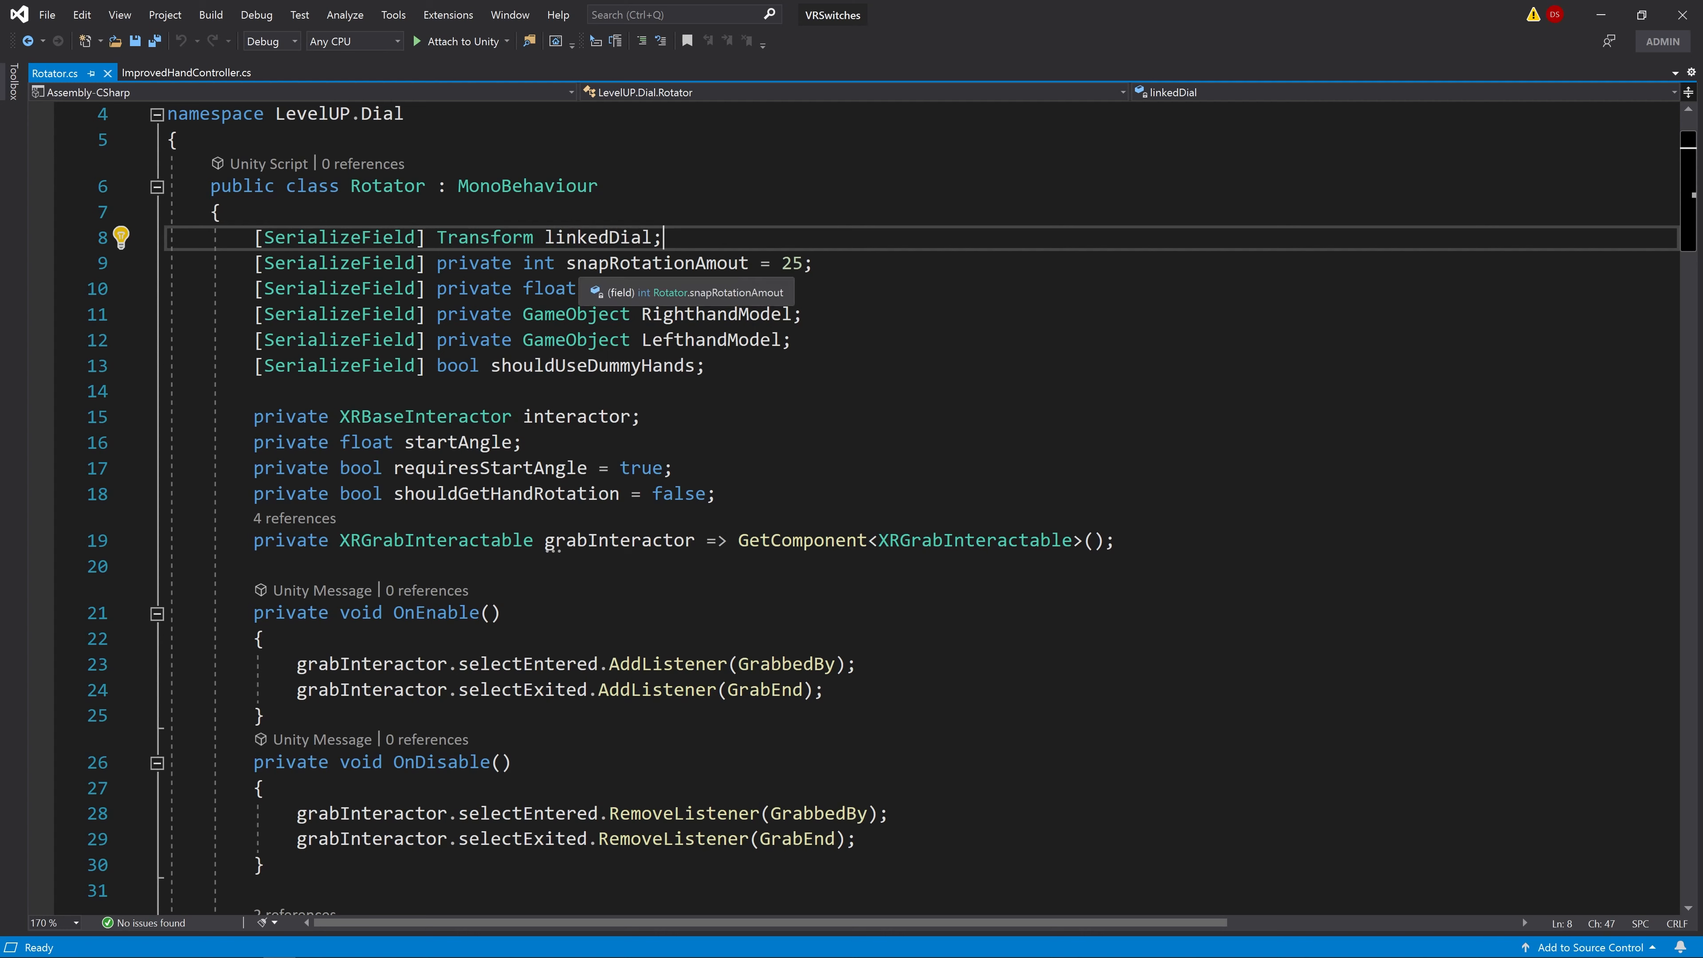